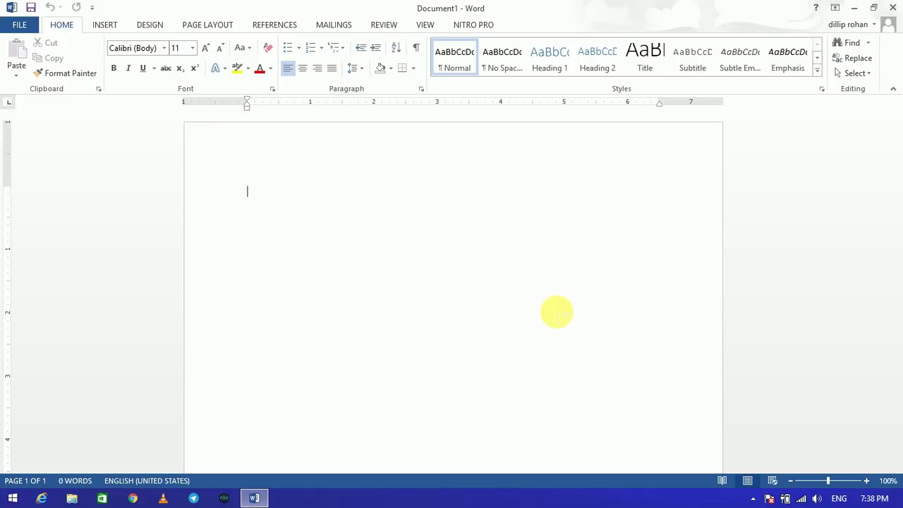
# Open 'Welcome to Digital Odisha' from the Recent Documents list under File > Open
pyautogui.click(105, 25)
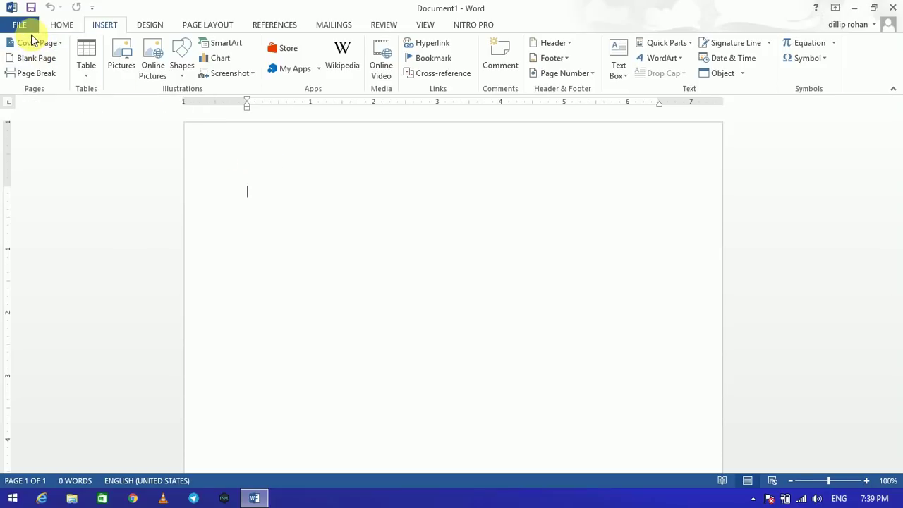
pyautogui.click(30, 26)
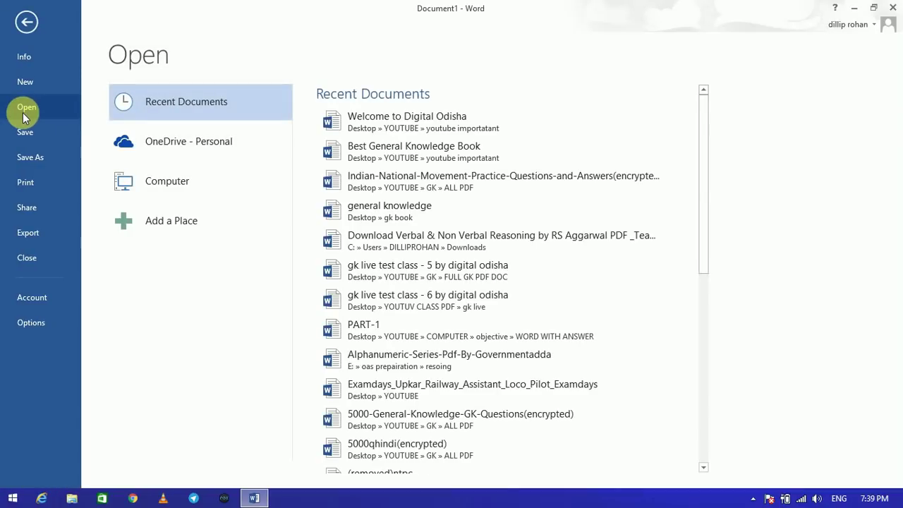
pyautogui.click(403, 122)
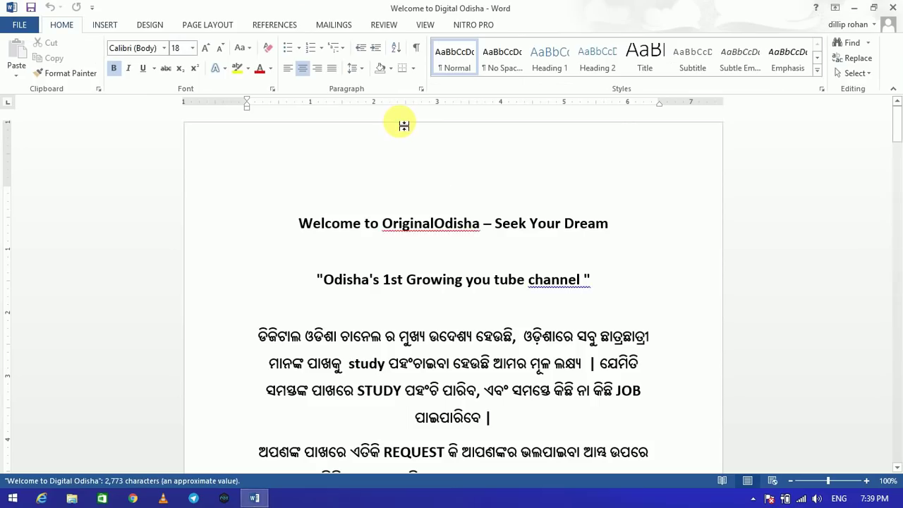
pyautogui.click(95, 25)
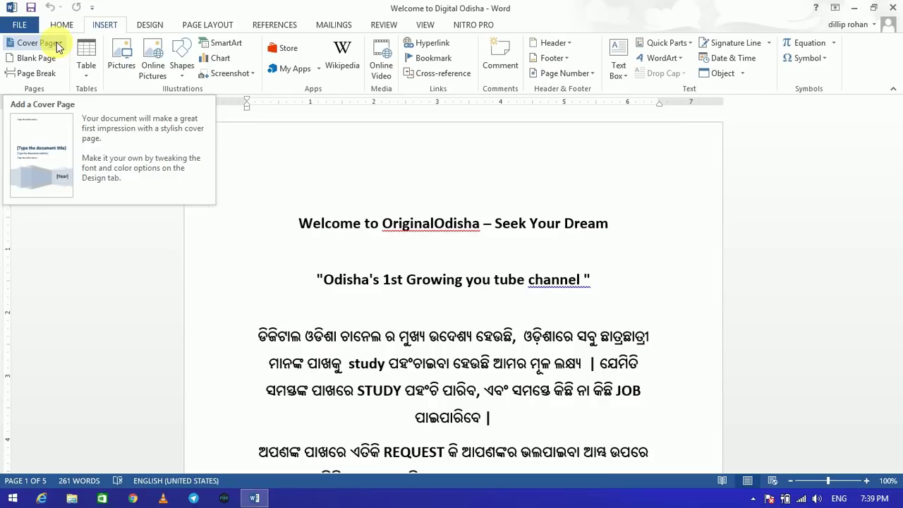
# Insert the Filigree cover page and title it DIGITAL ODISHA
pyautogui.click(52, 46)
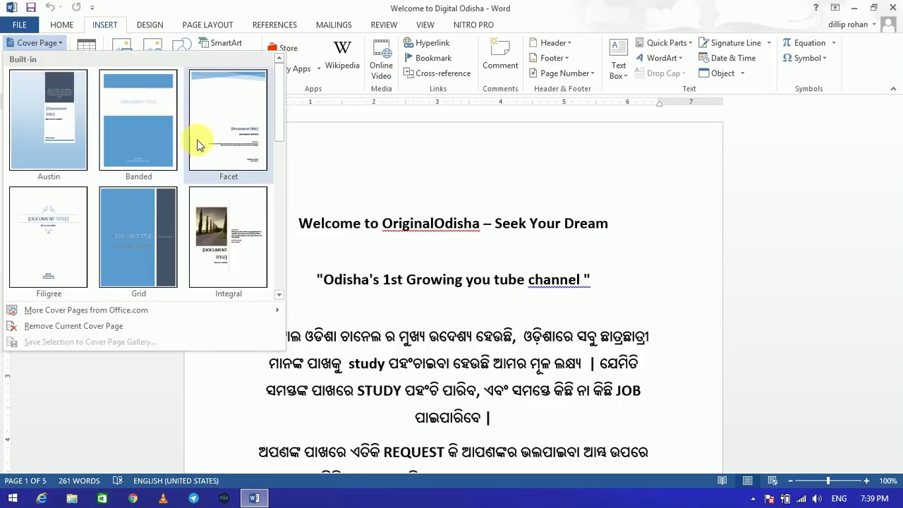
pyautogui.click(29, 234)
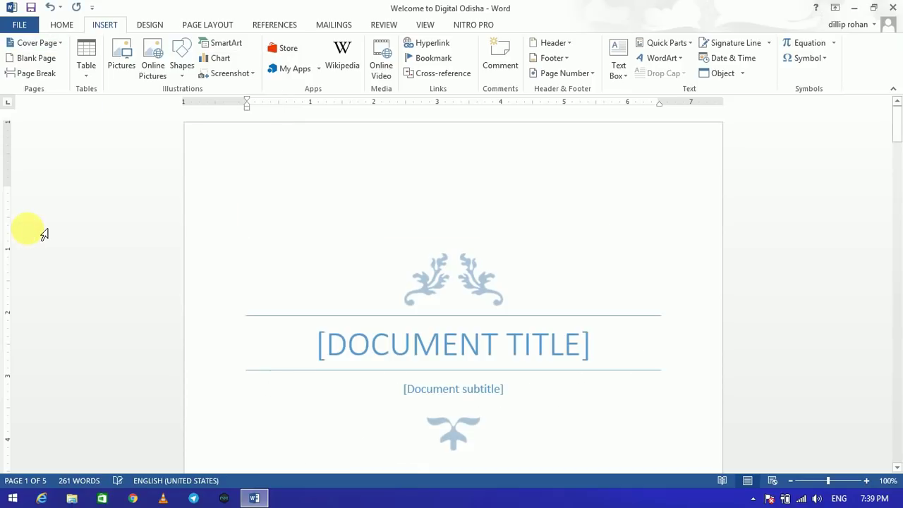
pyautogui.click(568, 343)
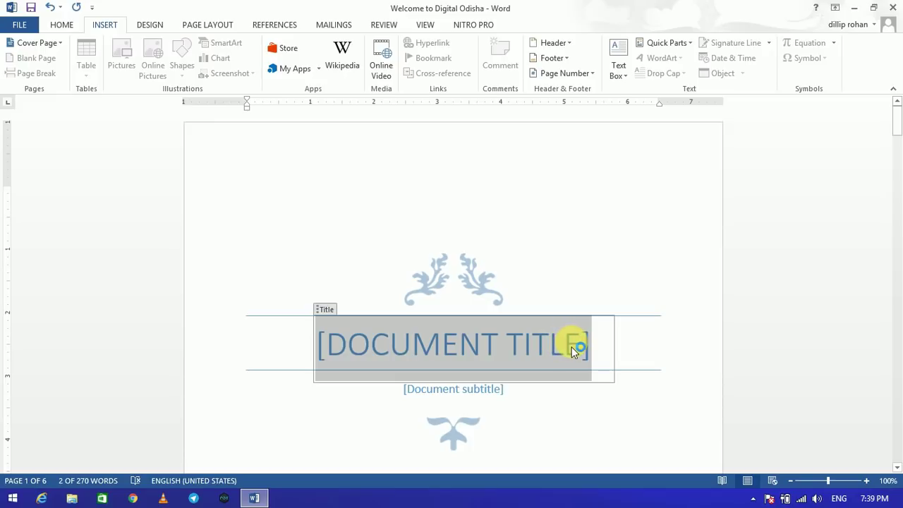
pyautogui.press('BackSpace')
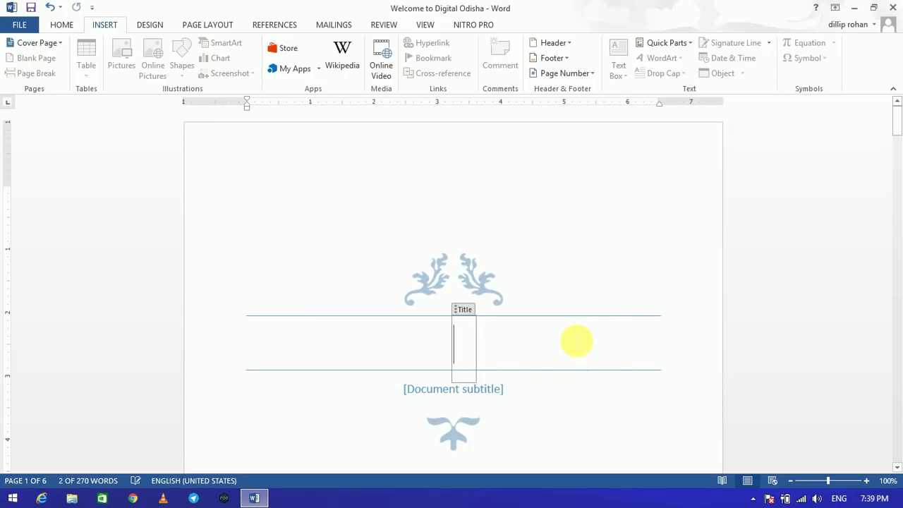
pyautogui.write('DIGITAL ODISHA')
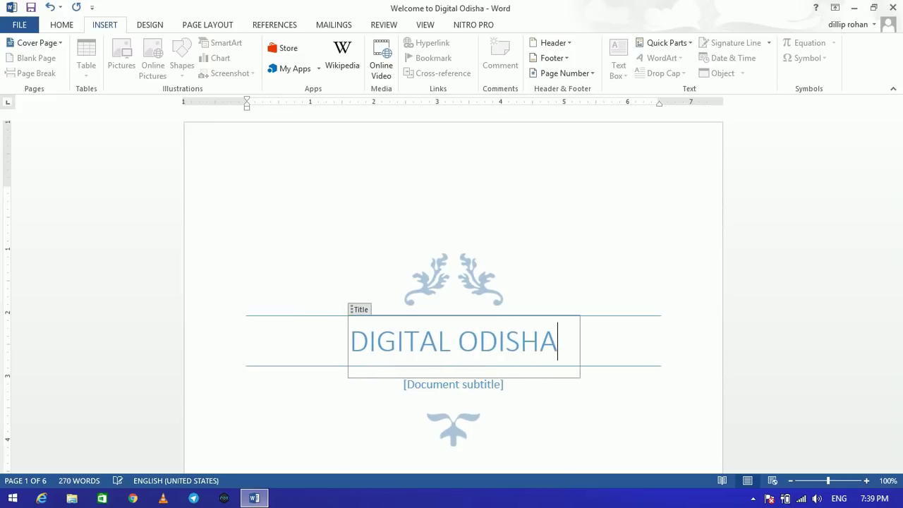
# Enter YOUTUBE CHANNEL as the subtitle and select the DIGITAL ODISHA title
pyautogui.click(480, 383)
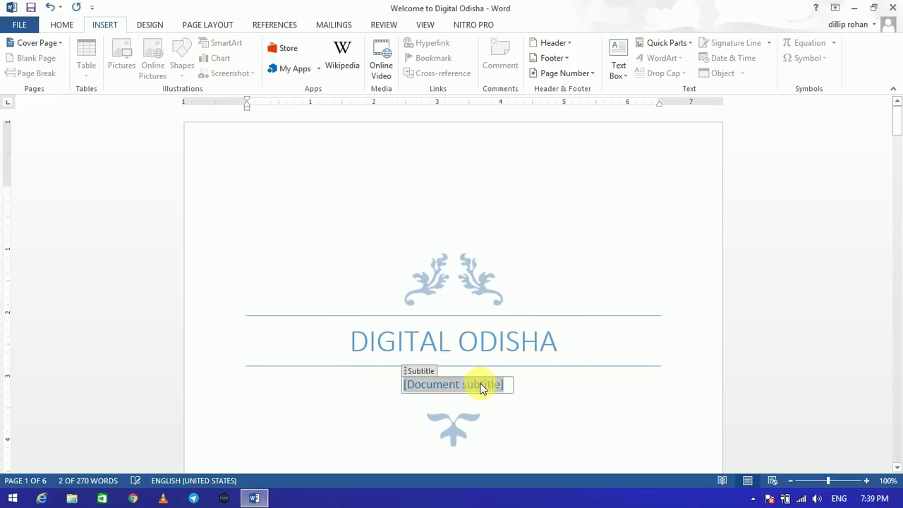
pyautogui.write('Y')
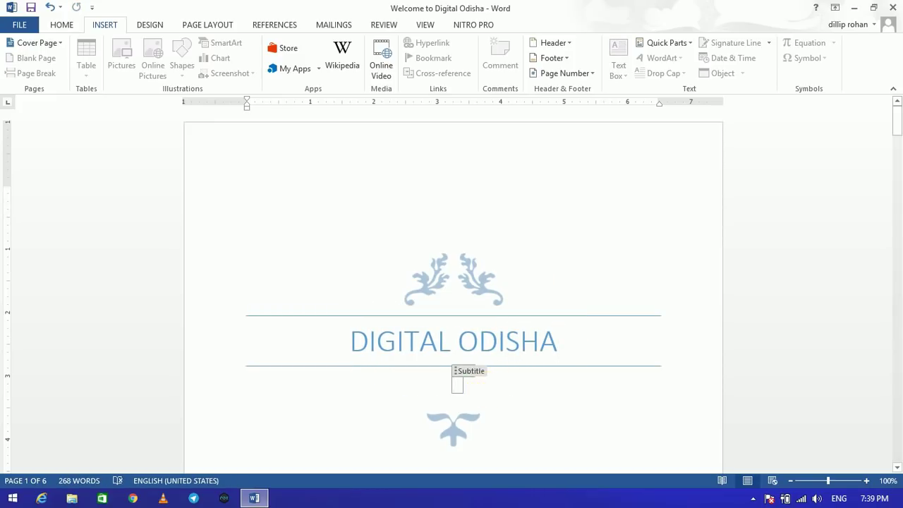
pyautogui.write('OUTE')
pyautogui.press('BackSpace')
pyautogui.write('UGE D')
pyautogui.press('BackSpace')
pyautogui.press('BackSpace')
pyautogui.press('BackSpace')
pyautogui.write('BE CHANNEL')
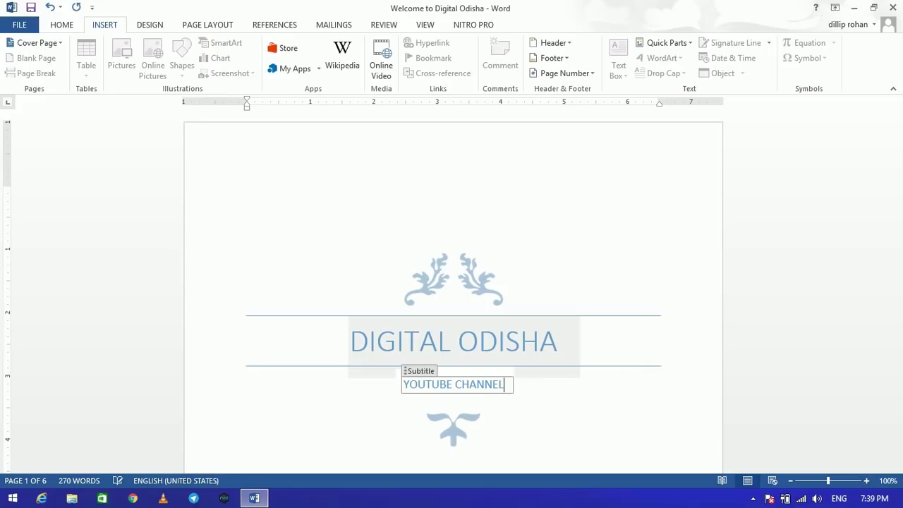
pyautogui.click(494, 339)
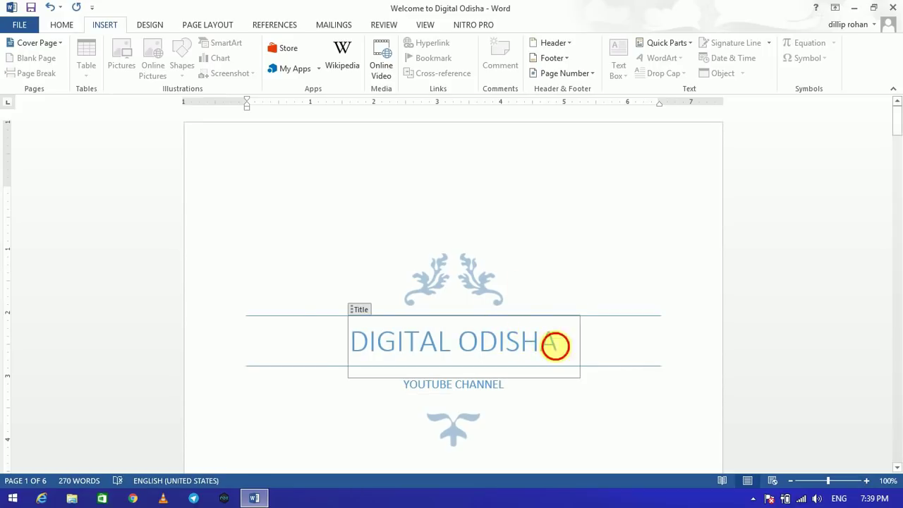
pyautogui.moveTo(554, 343); pyautogui.dragTo(302, 318)
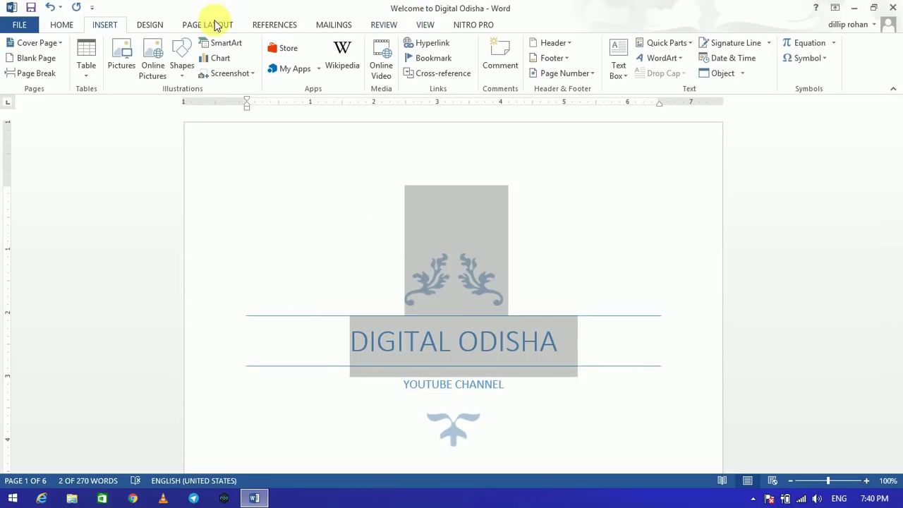
# Apply the bold SHREE-ENG font and red font colour to the DIGITAL ODISHA title
pyautogui.click(65, 24)
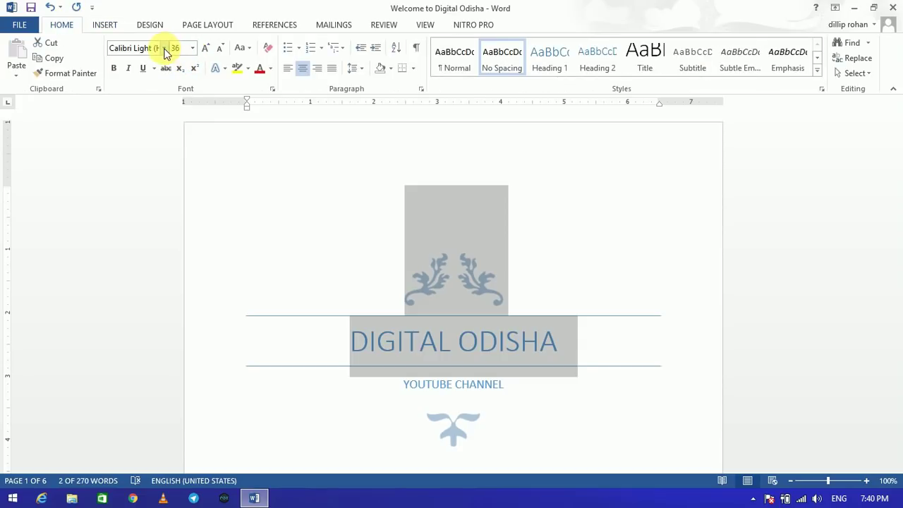
pyautogui.click(164, 48)
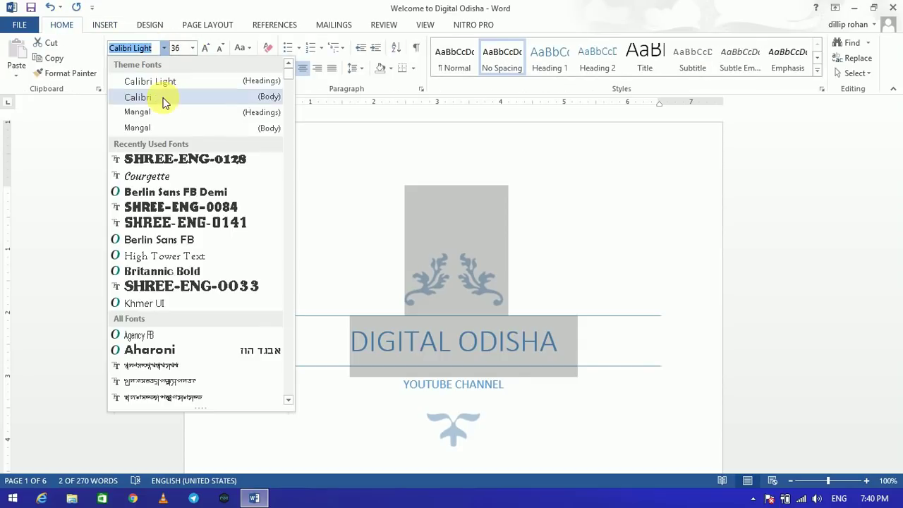
pyautogui.click(164, 158)
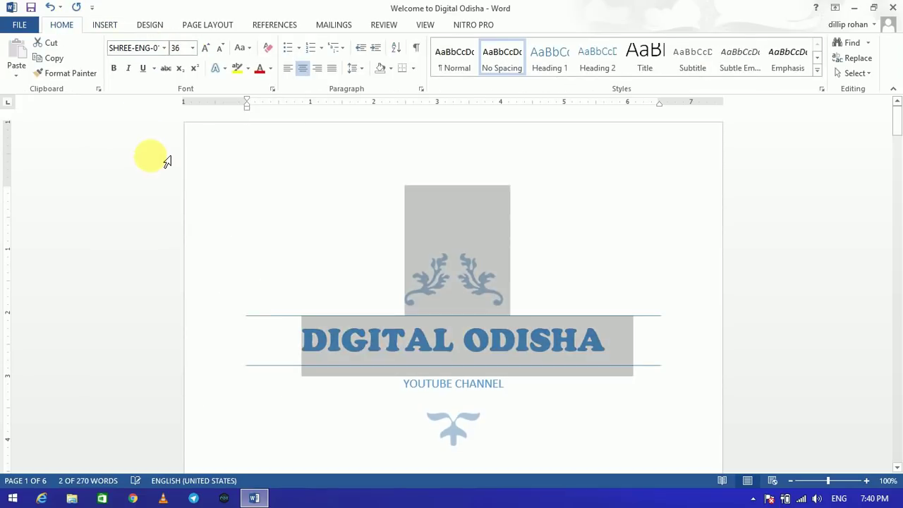
pyautogui.click(258, 68)
pyautogui.click(426, 383)
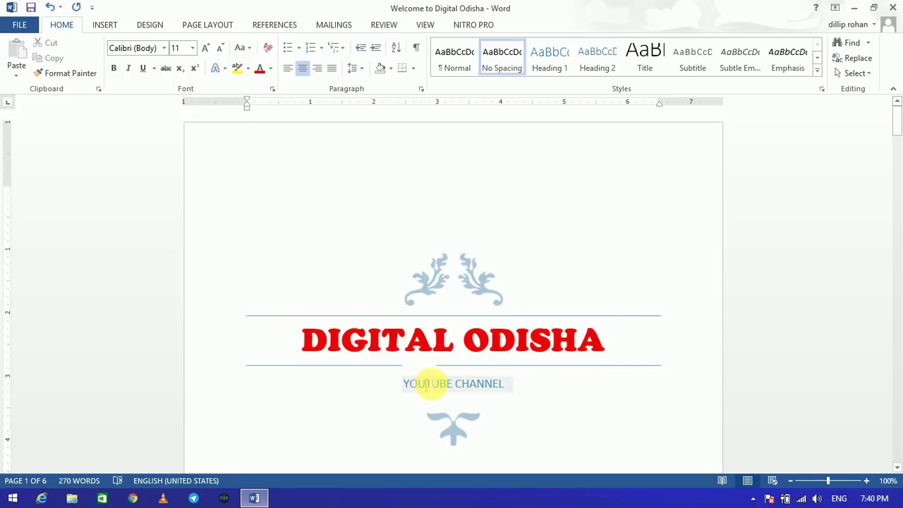
pyautogui.moveTo(504, 387); pyautogui.dragTo(359, 375)
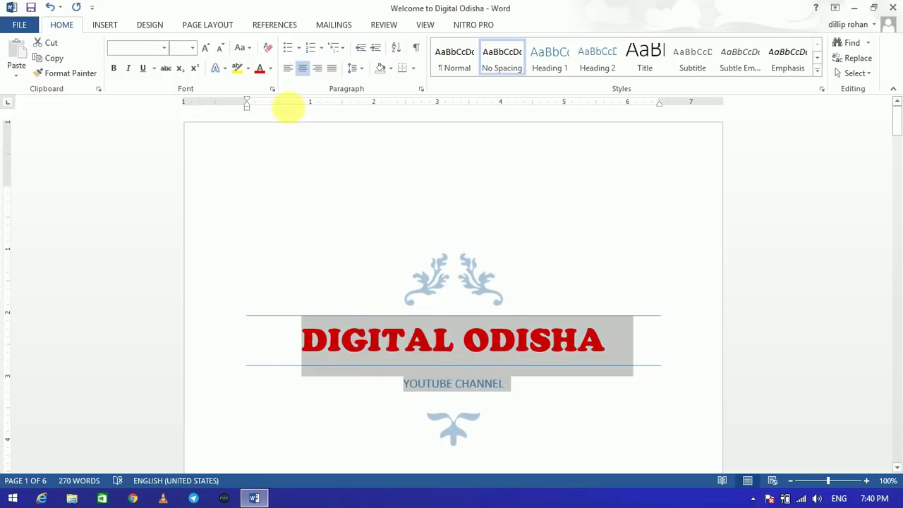
pyautogui.click(470, 377)
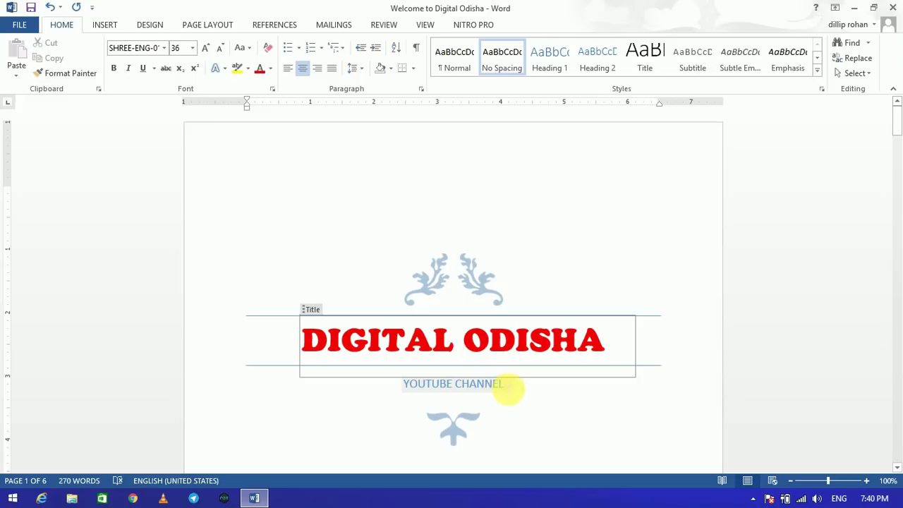
pyautogui.click(505, 387)
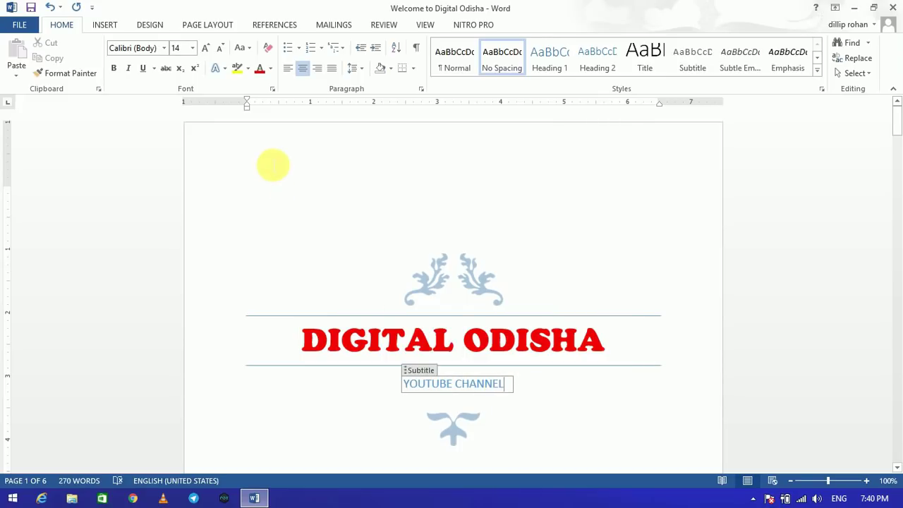
pyautogui.click(103, 26)
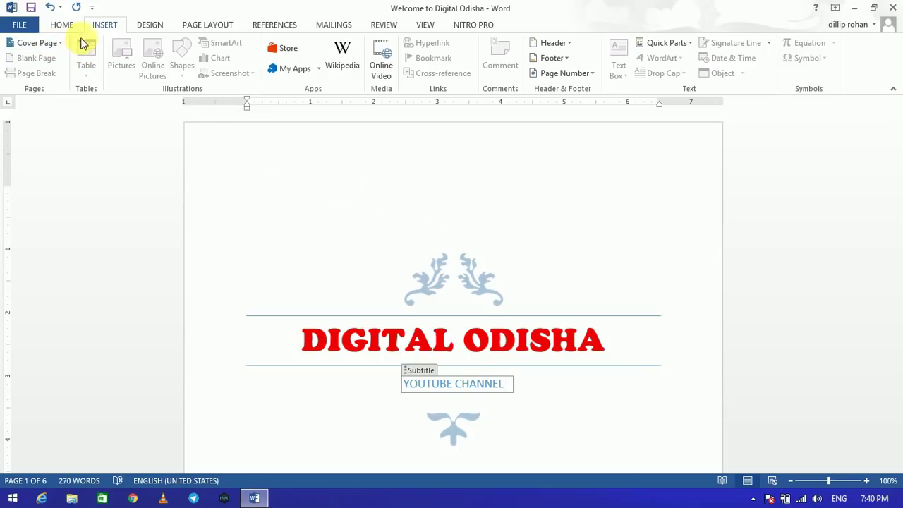
# Undo the red colour, font and typed cover text, then insert a blank page
pyautogui.click(387, 231)
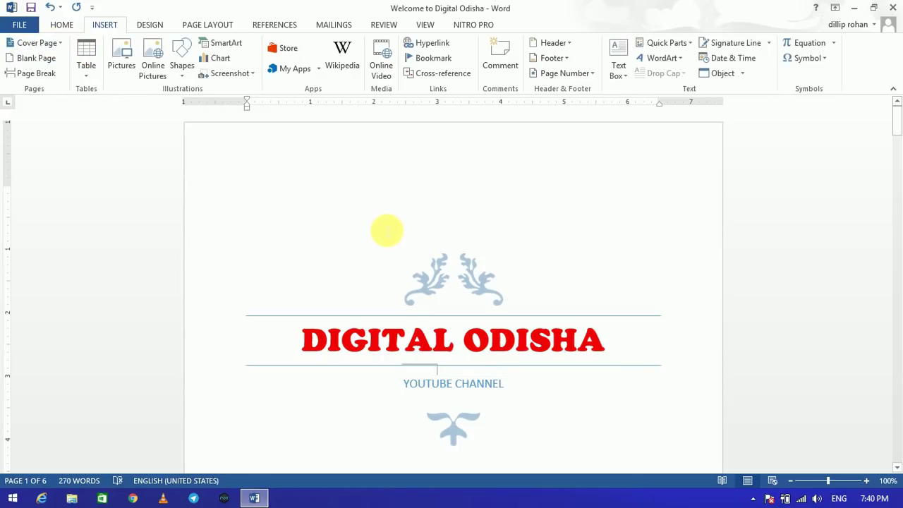
pyautogui.hotkey('ctrl', 'z')
pyautogui.hotkey('ctrl', 'z')
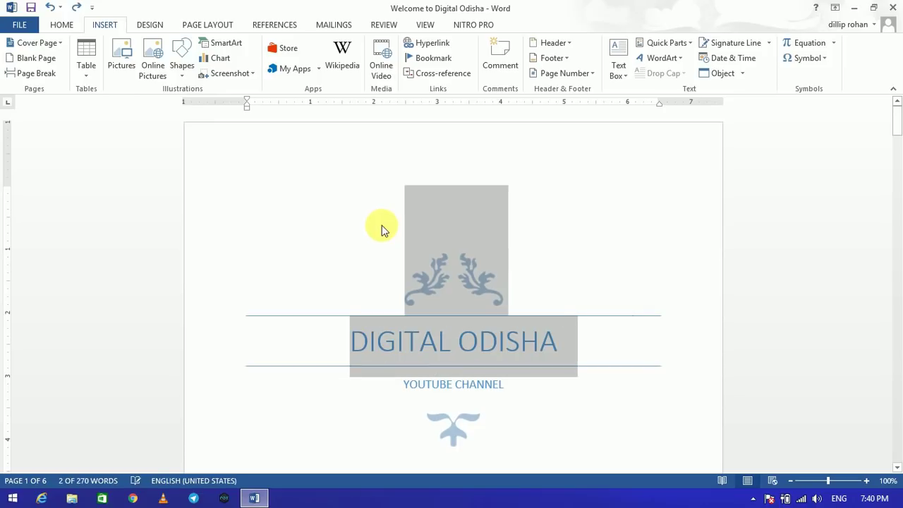
pyautogui.hotkey('ctrl', 'z')
pyautogui.hotkey('ctrl', 'z')
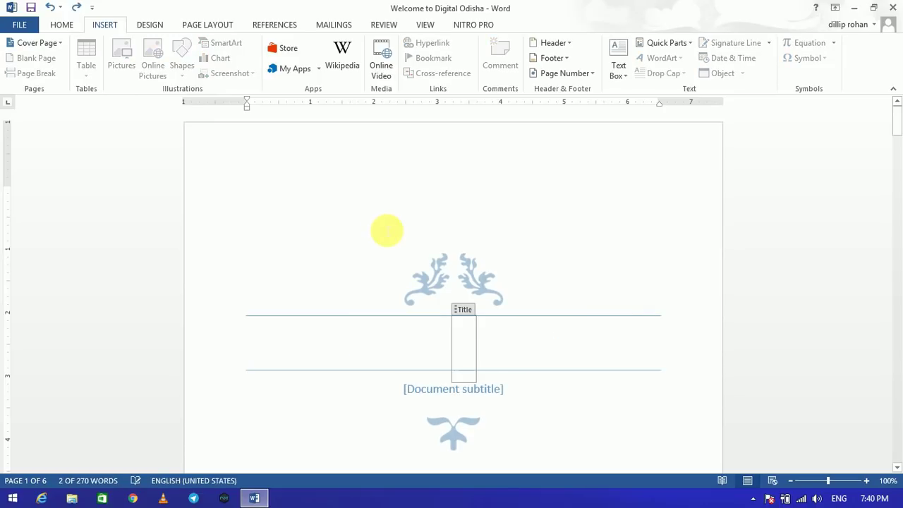
pyautogui.hotkey('ctrl', 'z')
pyautogui.hotkey('ctrl', 'z')
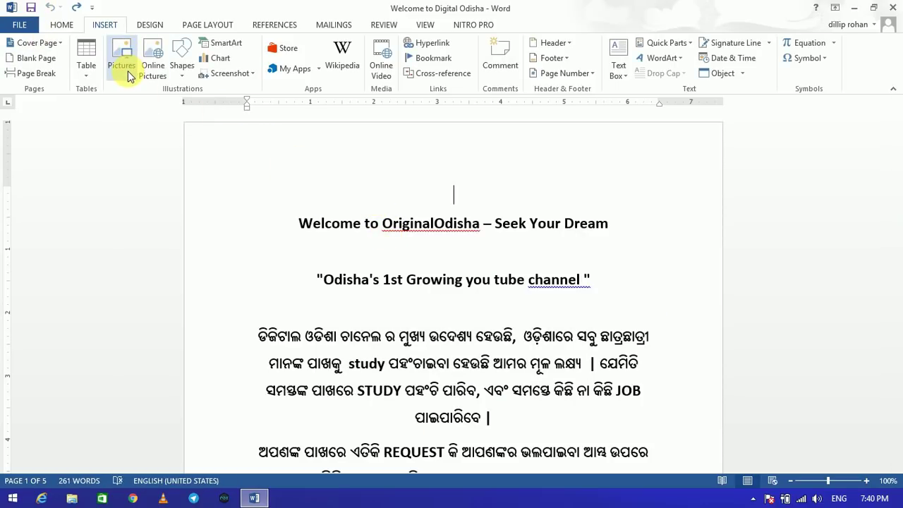
pyautogui.click(49, 62)
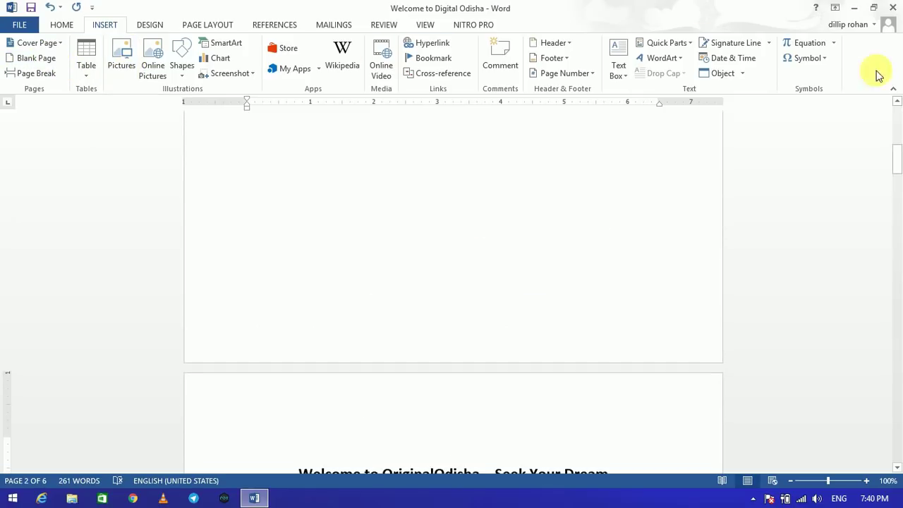
# Remove the blank page and add an empty line below the Welcome to OriginalOdisha heading
pyautogui.moveTo(894, 170); pyautogui.dragTo(895, 117)
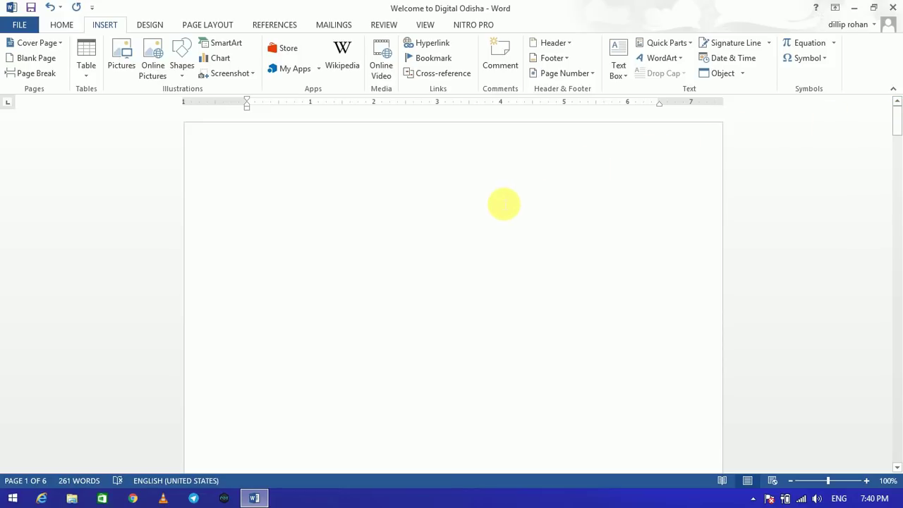
pyautogui.hotkey('ctrl', 'z')
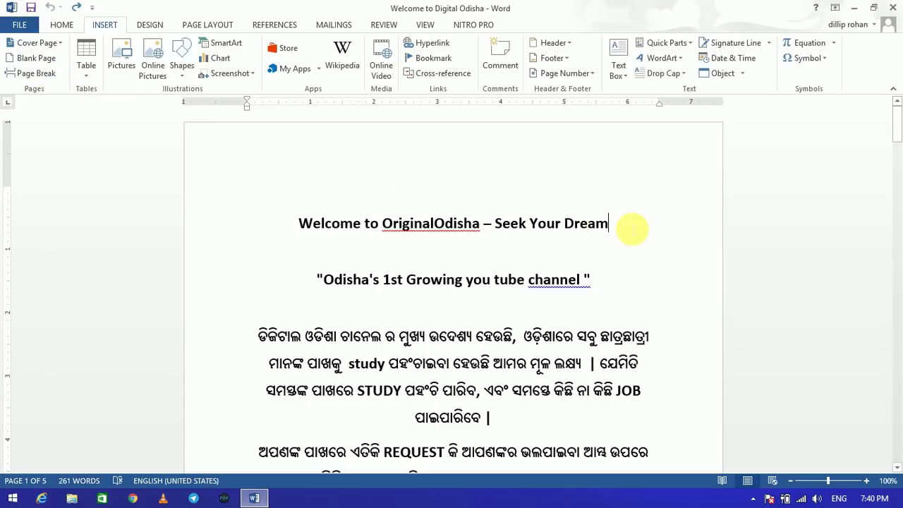
pyautogui.click(632, 228)
pyautogui.press('Return')
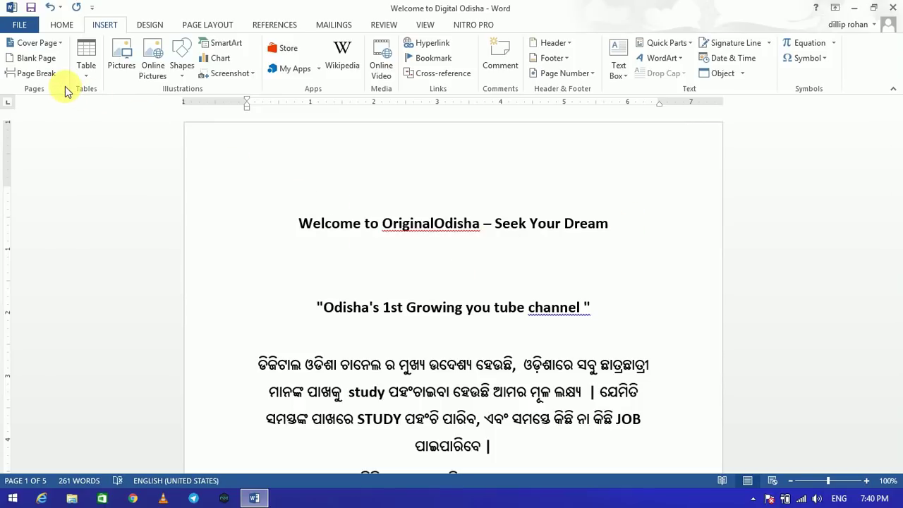
pyautogui.moveTo(309, 308); pyautogui.dragTo(578, 319)
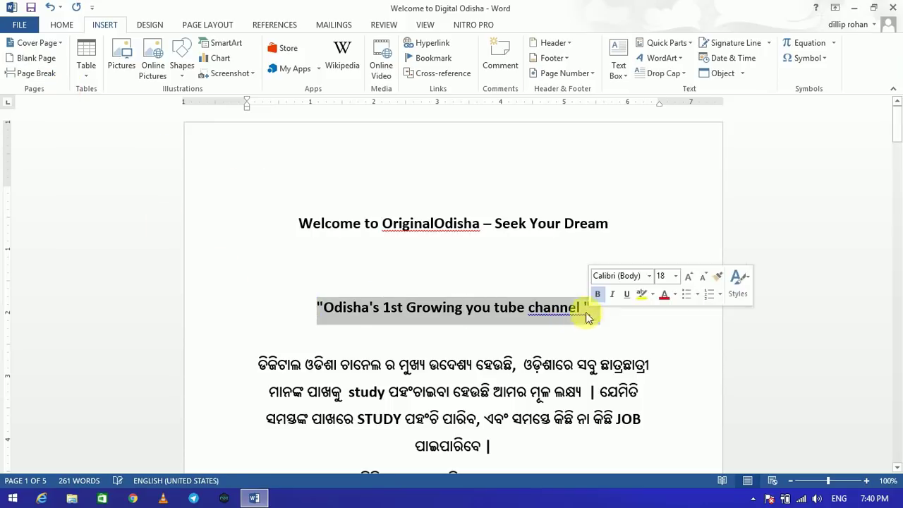
pyautogui.click(549, 276)
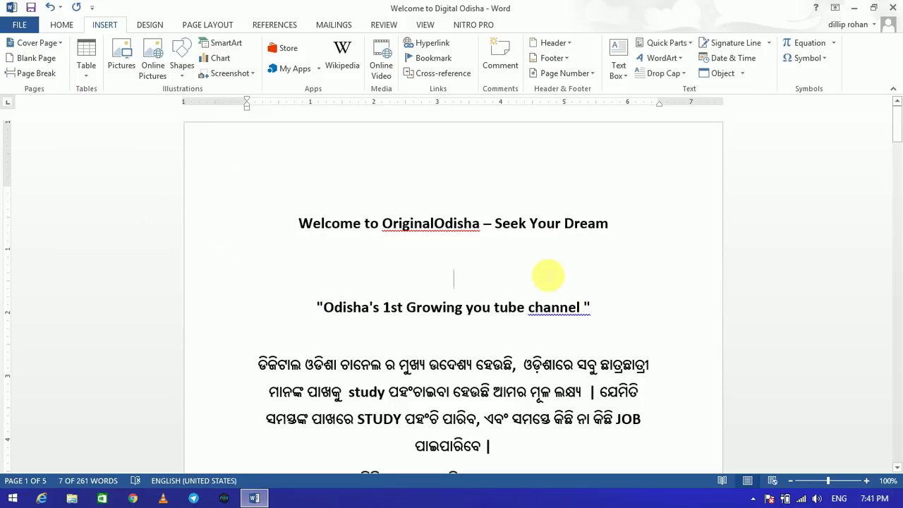
pyautogui.click(32, 73)
pyautogui.moveTo(896, 164)
pyautogui.mouseDown()
pyautogui.moveTo(898, 125)
pyautogui.moveTo(898, 185)
pyautogui.mouseUp()
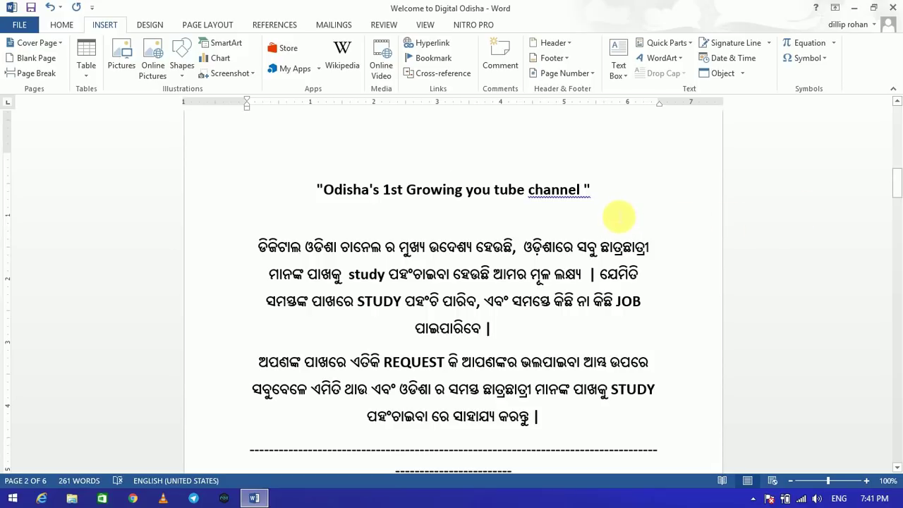
pyautogui.click(36, 72)
pyautogui.moveTo(898, 203)
pyautogui.mouseDown()
pyautogui.moveTo(898, 220)
pyautogui.moveTo(896, 121)
pyautogui.mouseUp()
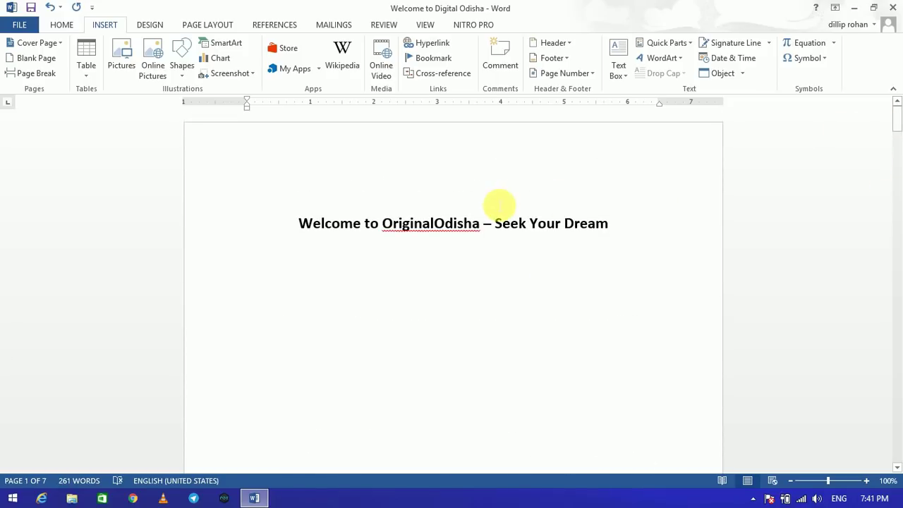
pyautogui.scroll(-10, 500, 205)
pyautogui.scroll(-5, 500, 204)
pyautogui.scroll(5, 499, 205)
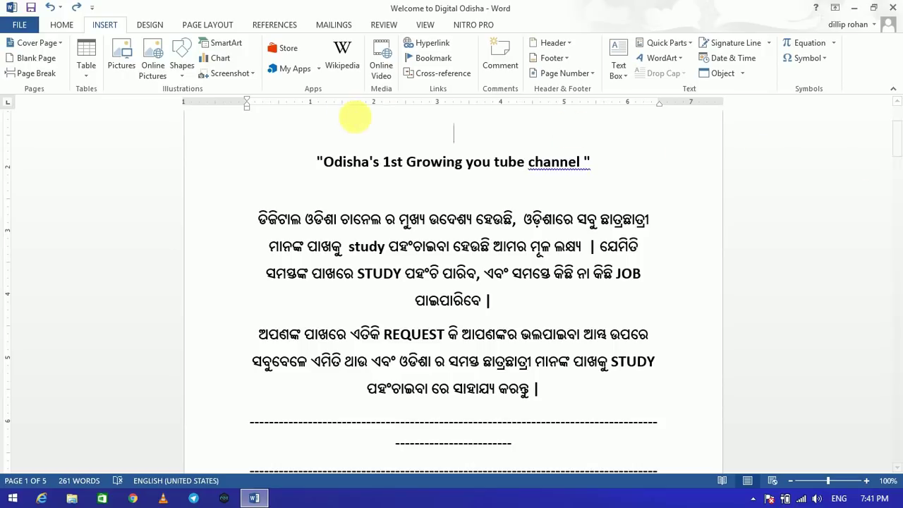
pyautogui.click(94, 76)
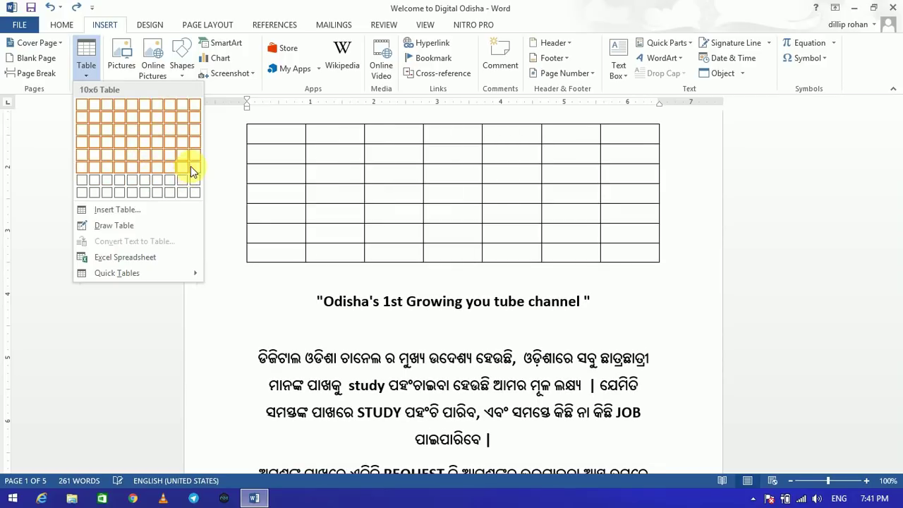
pyautogui.click(157, 151)
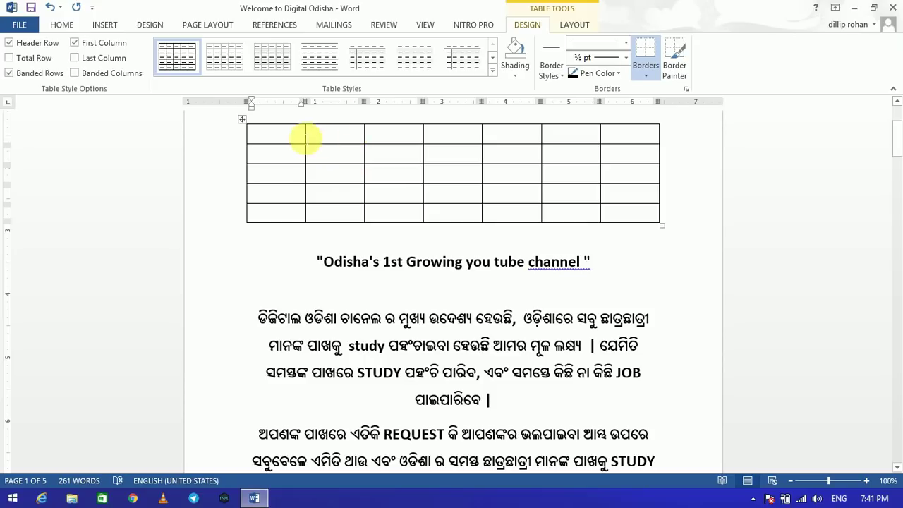
pyautogui.click(493, 68)
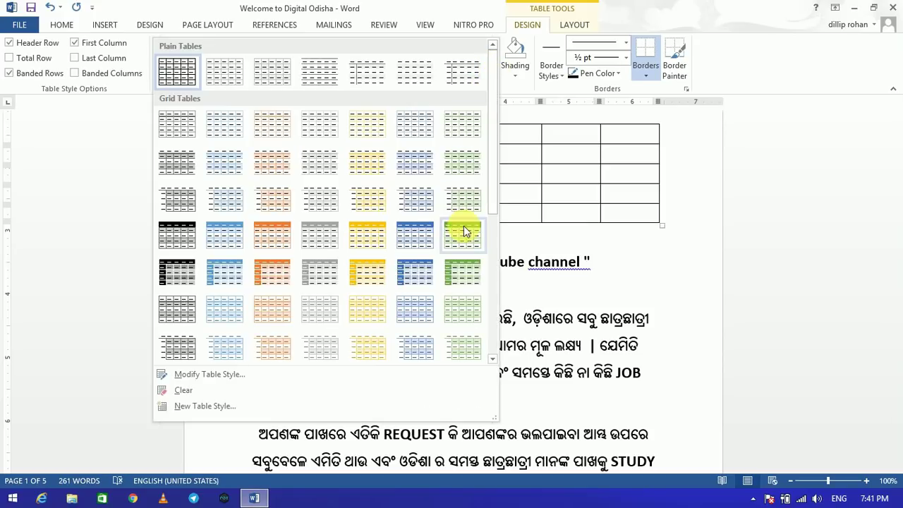
pyautogui.click(463, 226)
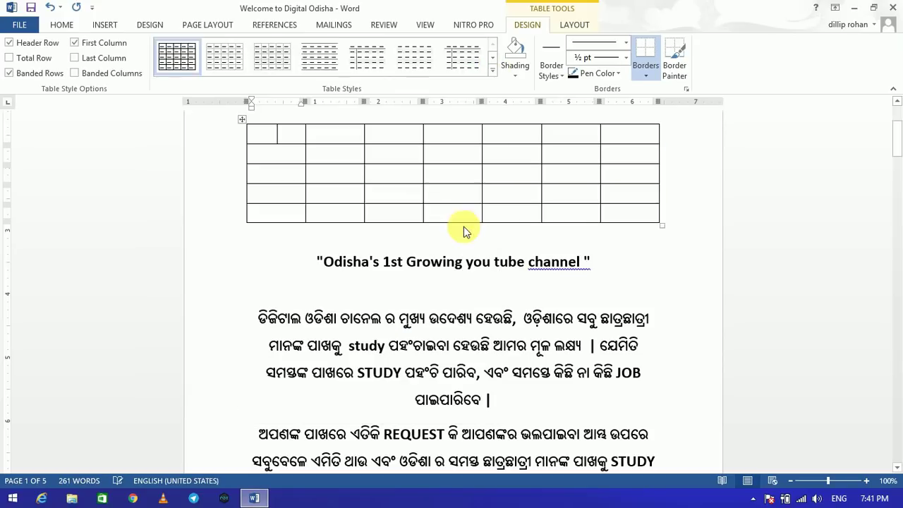
pyautogui.click(493, 69)
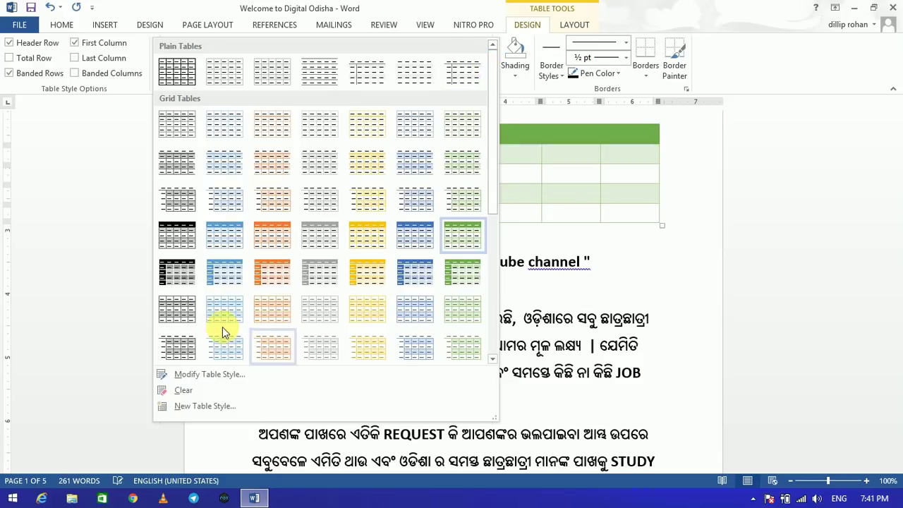
pyautogui.click(185, 275)
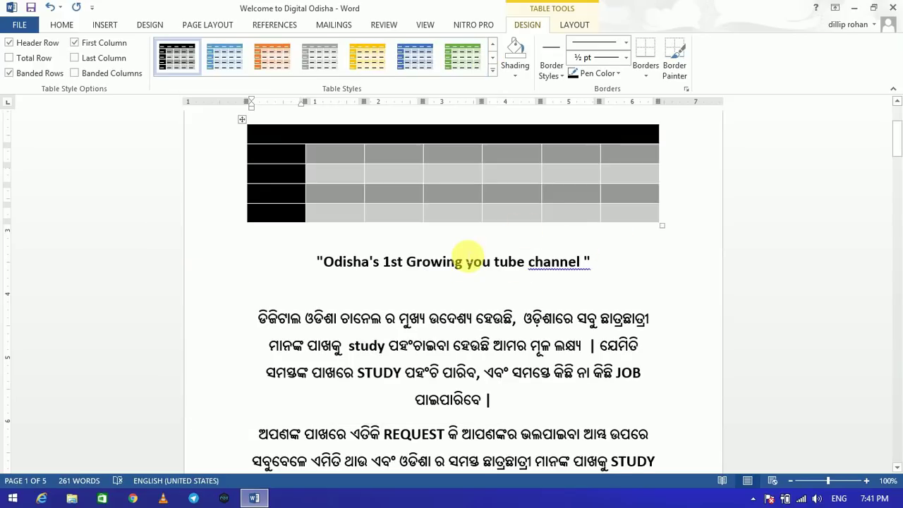
pyautogui.write('TIME TABEL')
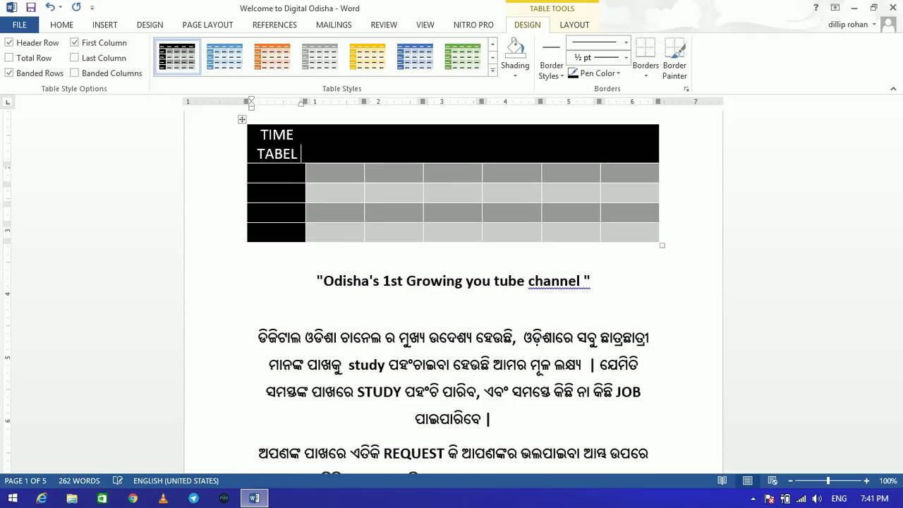
pyautogui.write(' CLASS O')
pyautogui.press('BackSpace')
pyautogui.press('BackSpace')
pyautogui.write('FRO COM;OJWETPK[]')
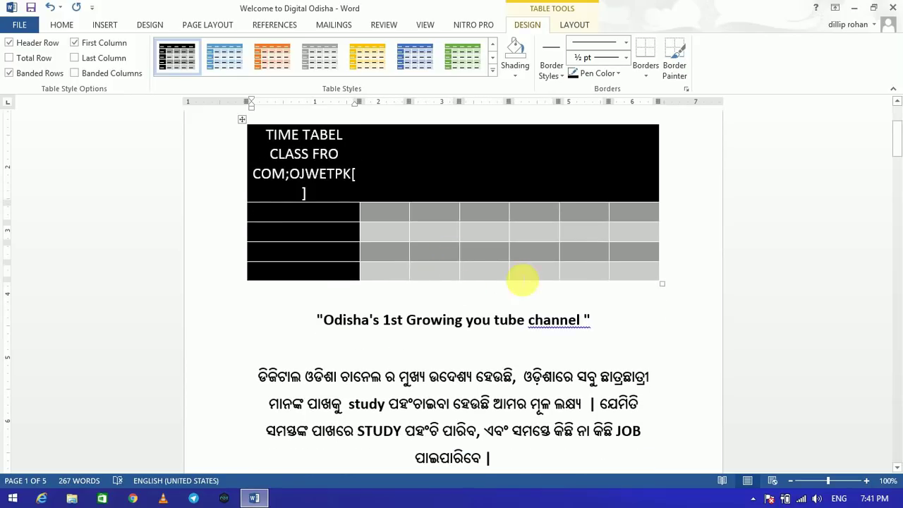
pyautogui.rightClick(250, 123)
pyautogui.click(257, 126)
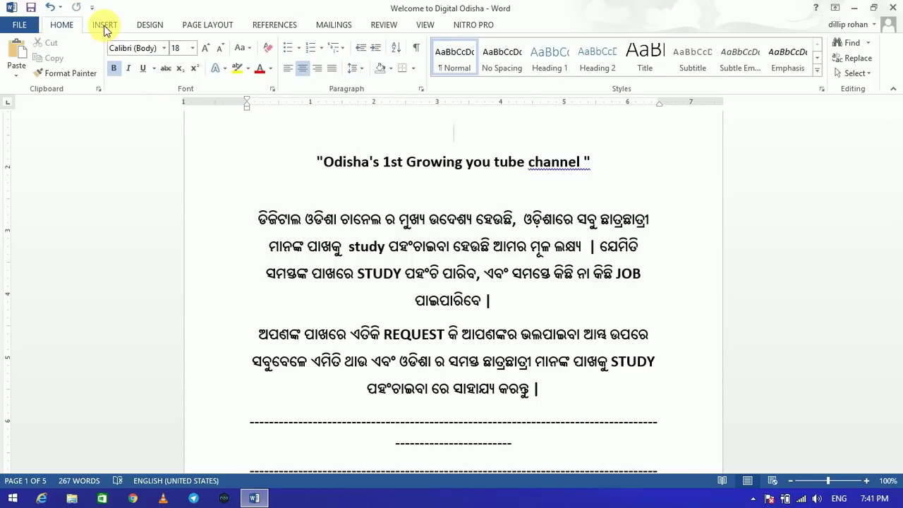
# Use Draw Table to draw a table outline with three rows below the title
pyautogui.click(104, 25)
pyautogui.click(92, 83)
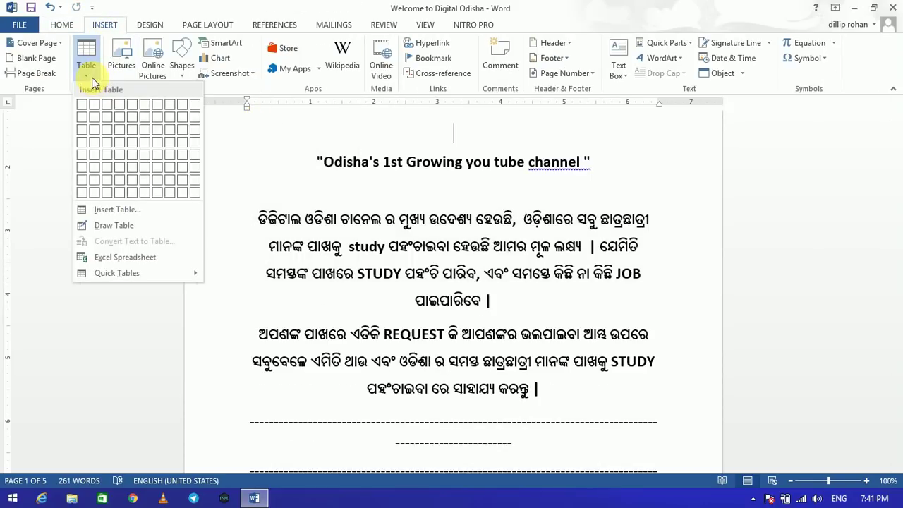
pyautogui.click(113, 225)
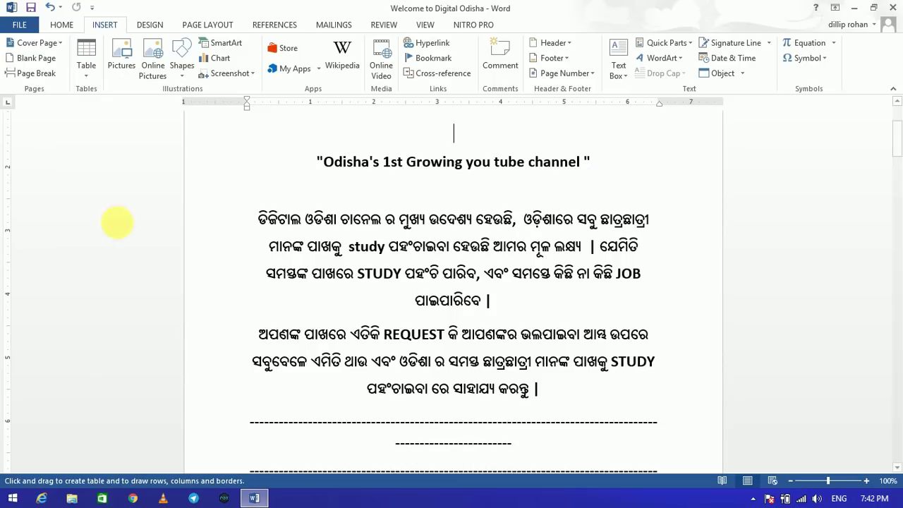
pyautogui.moveTo(344, 133); pyautogui.dragTo(377, 125)
pyautogui.scroll(2, 521, 120)
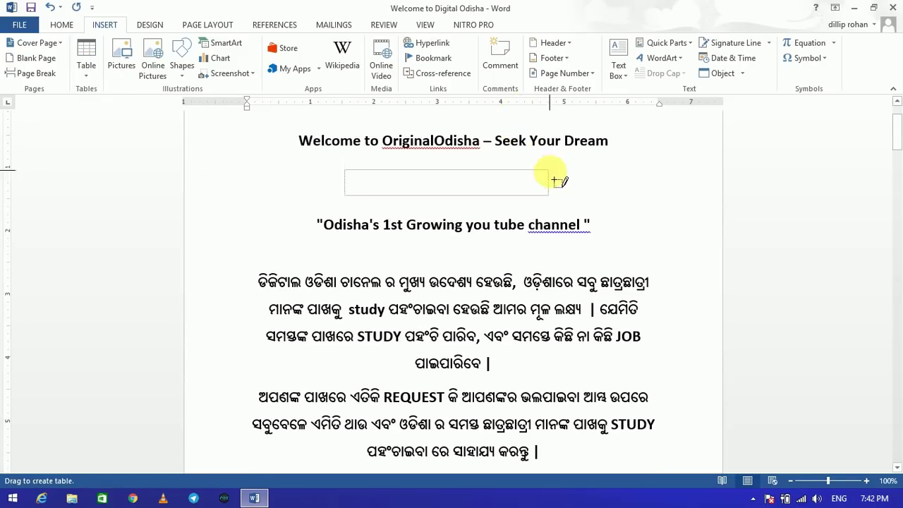
pyautogui.moveTo(520, 121); pyautogui.dragTo(595, 215)
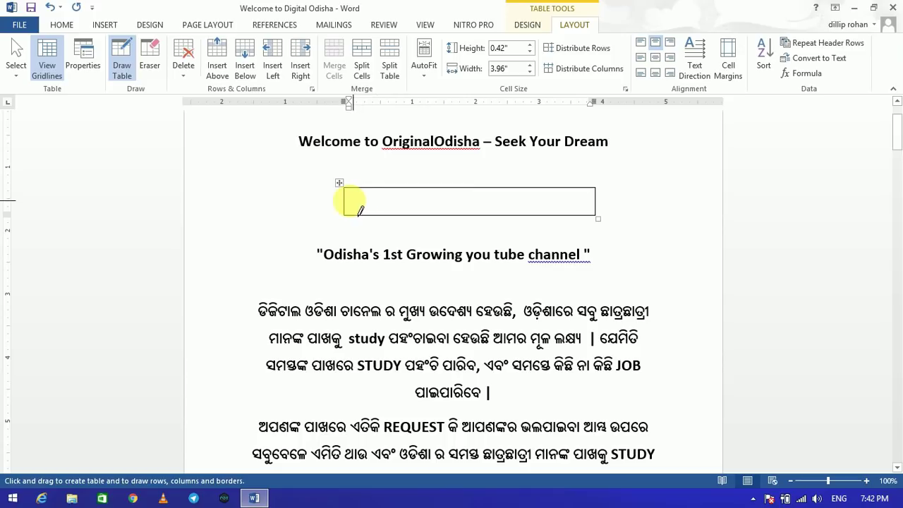
pyautogui.moveTo(351, 203); pyautogui.dragTo(547, 204)
pyautogui.moveTo(353, 231); pyautogui.dragTo(543, 228)
# Draw four column dividers for five columns, plus a narrow cell at the left edge
pyautogui.moveTo(387, 189); pyautogui.dragTo(387, 310)
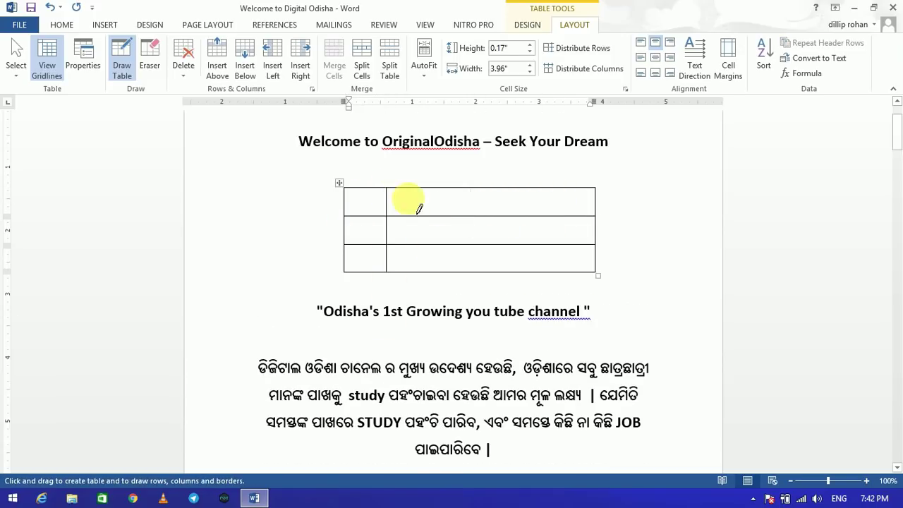
pyautogui.moveTo(438, 189); pyautogui.dragTo(439, 272)
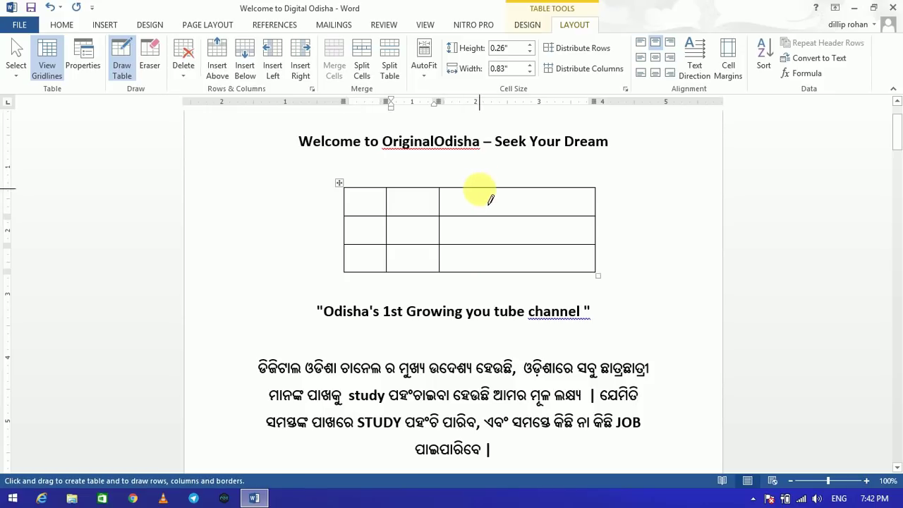
pyautogui.moveTo(479, 191); pyautogui.dragTo(482, 292)
pyautogui.moveTo(509, 189); pyautogui.dragTo(519, 282)
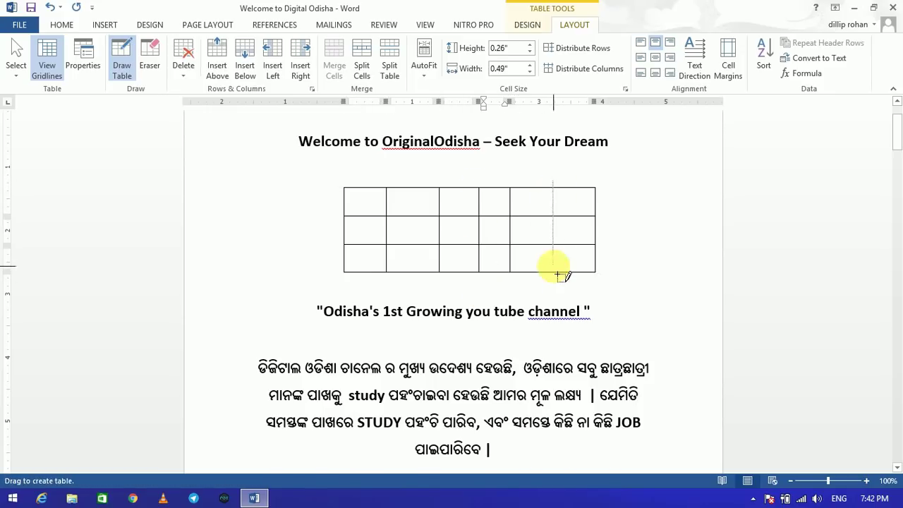
pyautogui.moveTo(346, 181); pyautogui.dragTo(360, 266)
# Type headers FFH, JFHFHF, FHFH and FHDFHD, then cut the table out
pyautogui.write('FFH')
pyautogui.click(413, 280)
pyautogui.write('JFHFHF')
pyautogui.click(467, 288)
pyautogui.write('FHFH')
pyautogui.click(545, 293)
pyautogui.write('FHDFHD')
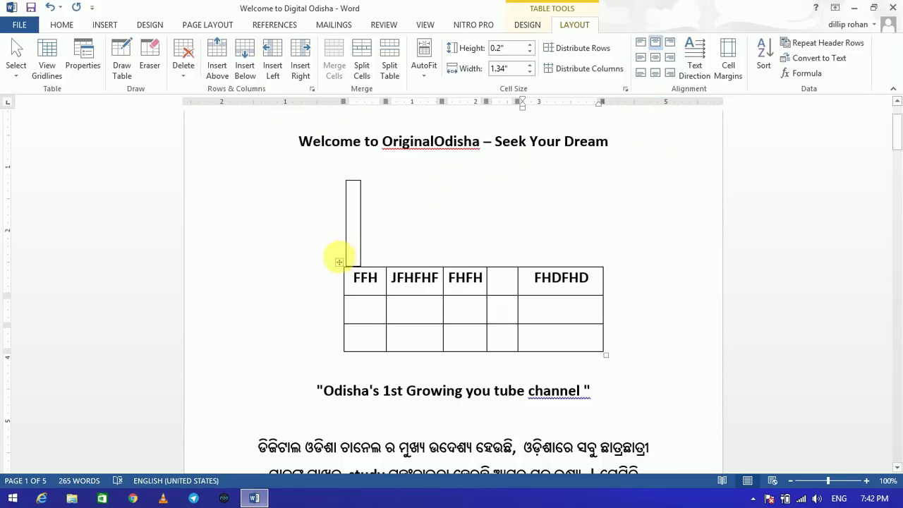
pyautogui.rightClick(339, 262)
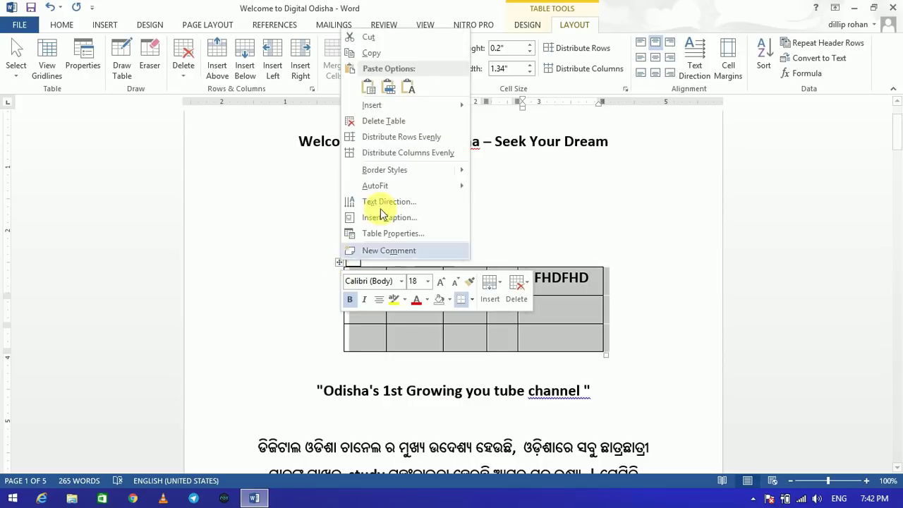
pyautogui.click(374, 40)
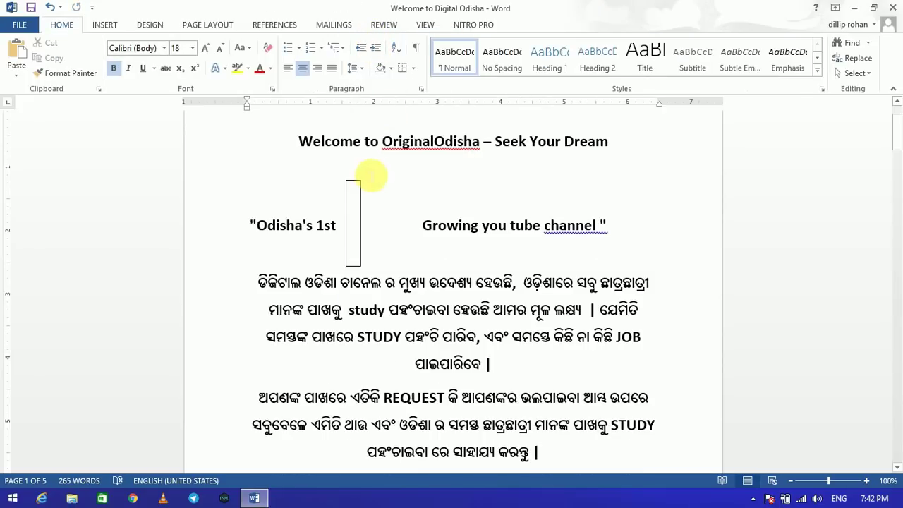
# Delete the leftover narrow table cell beside the channel line
pyautogui.rightClick(349, 182)
pyautogui.click(358, 185)
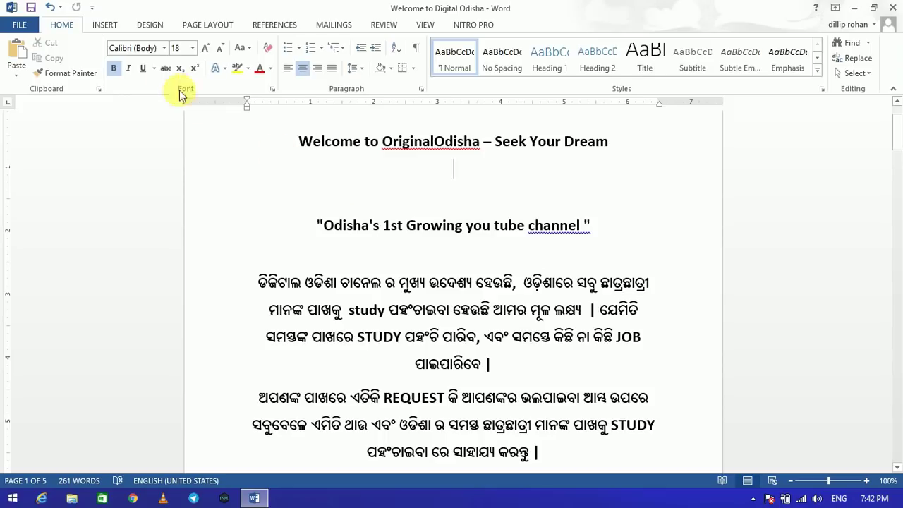
pyautogui.click(115, 22)
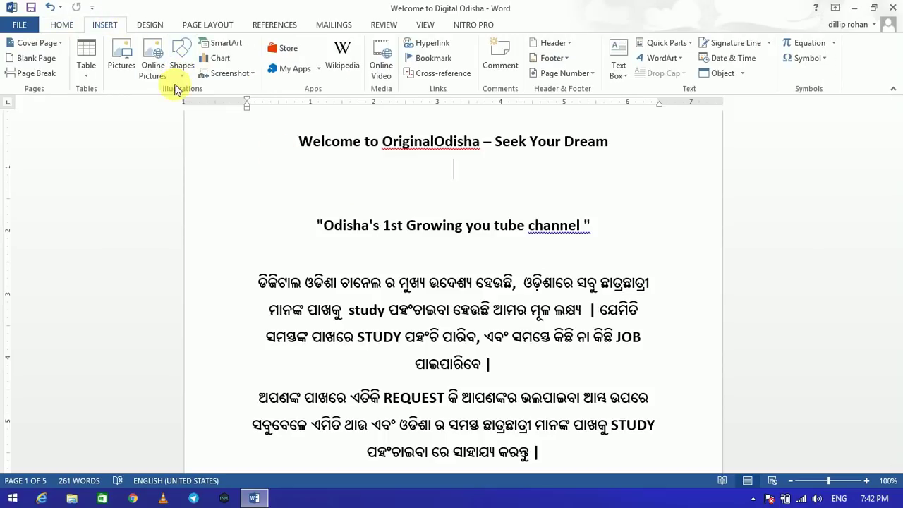
# Insert the 'Untitled' COMPUTER poster image from the Desktop
pyautogui.click(134, 69)
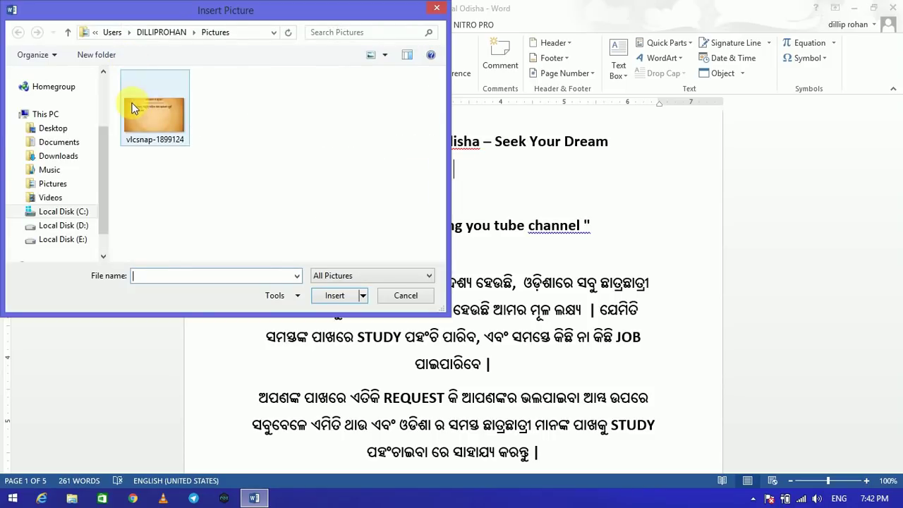
pyautogui.click(70, 127)
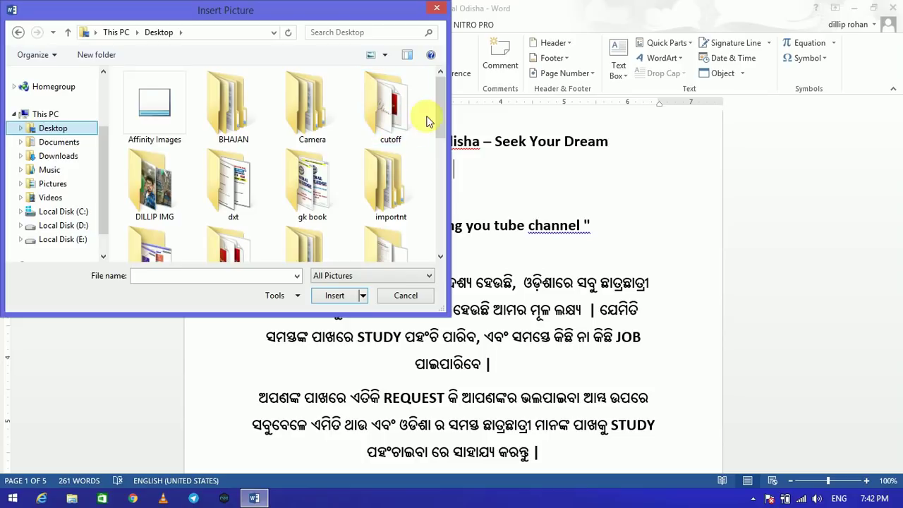
pyautogui.moveTo(439, 107); pyautogui.dragTo(436, 230)
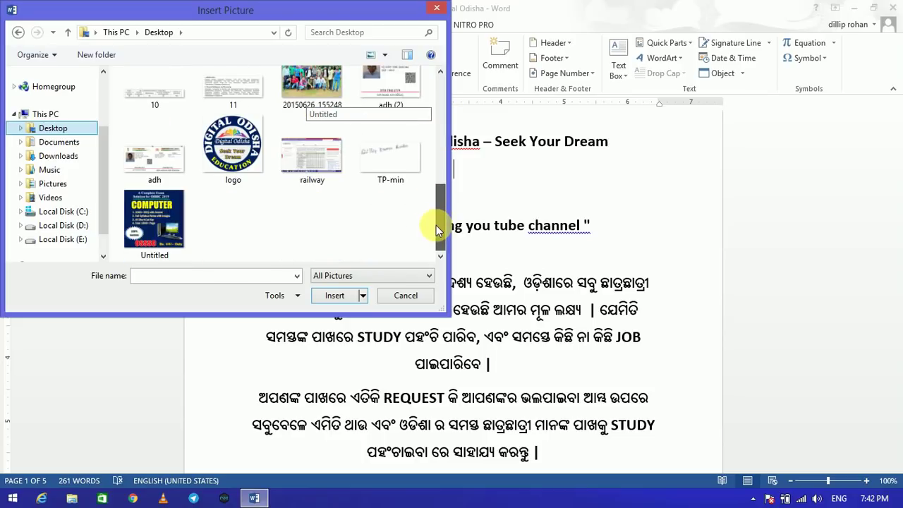
pyautogui.click(159, 222)
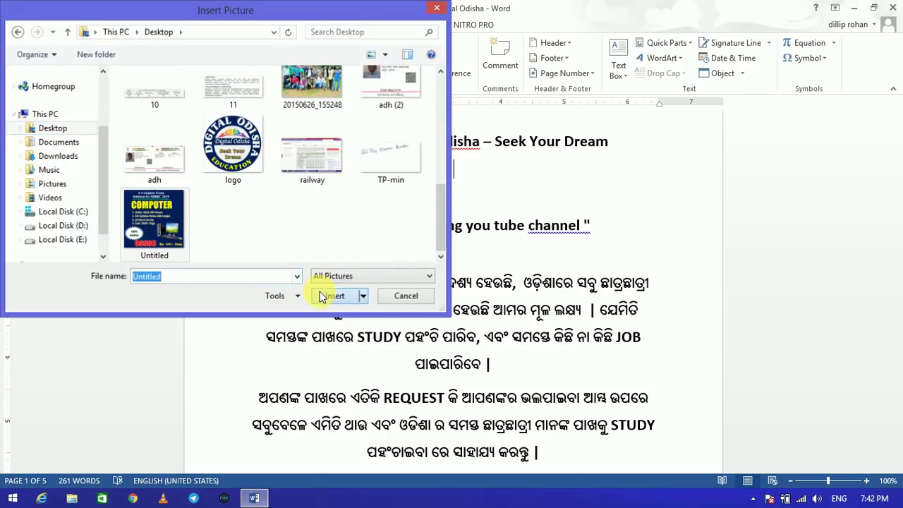
pyautogui.click(322, 296)
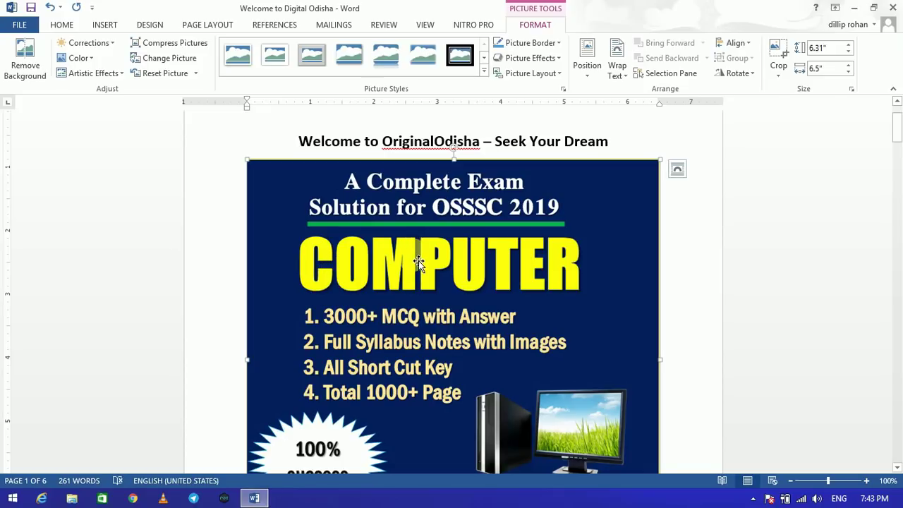
# Apply a soft-edged oval picture style to the COMPUTER poster
pyautogui.click(387, 321)
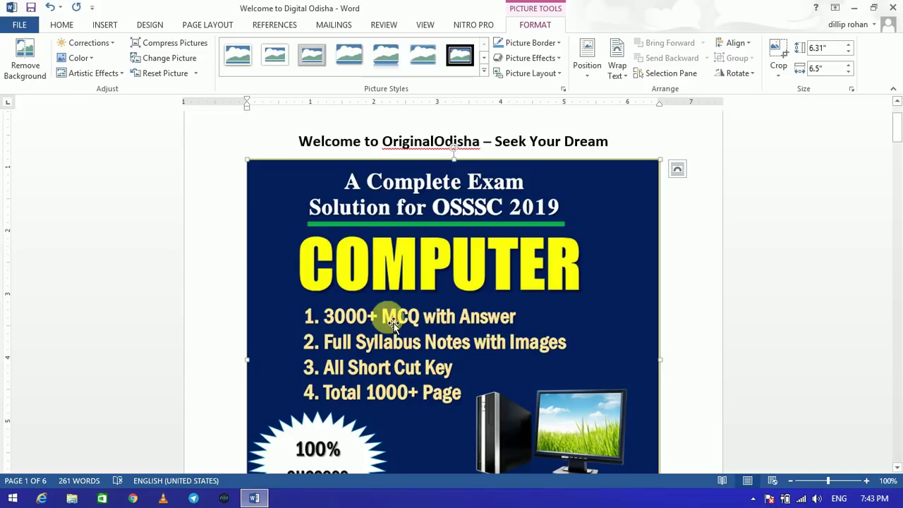
pyautogui.moveTo(897, 134)
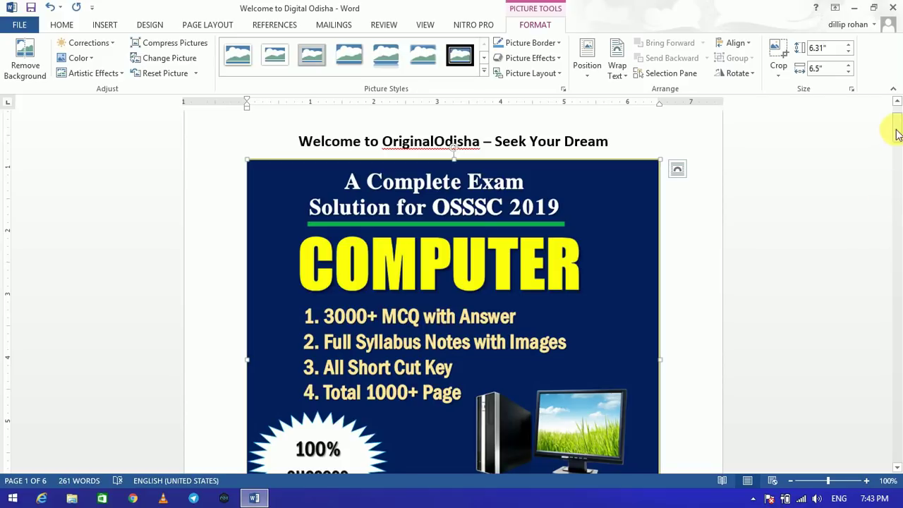
pyautogui.moveTo(898, 127); pyautogui.dragTo(898, 138)
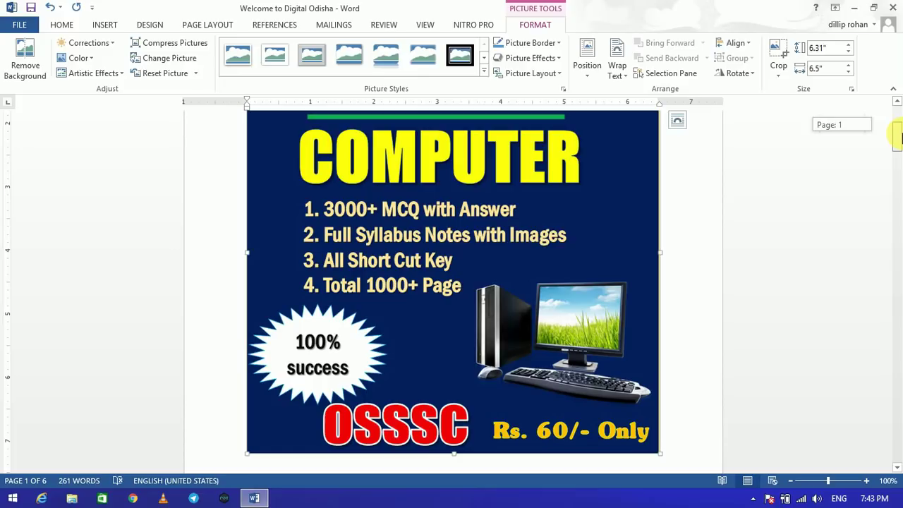
pyautogui.moveTo(897, 135); pyautogui.dragTo(896, 119)
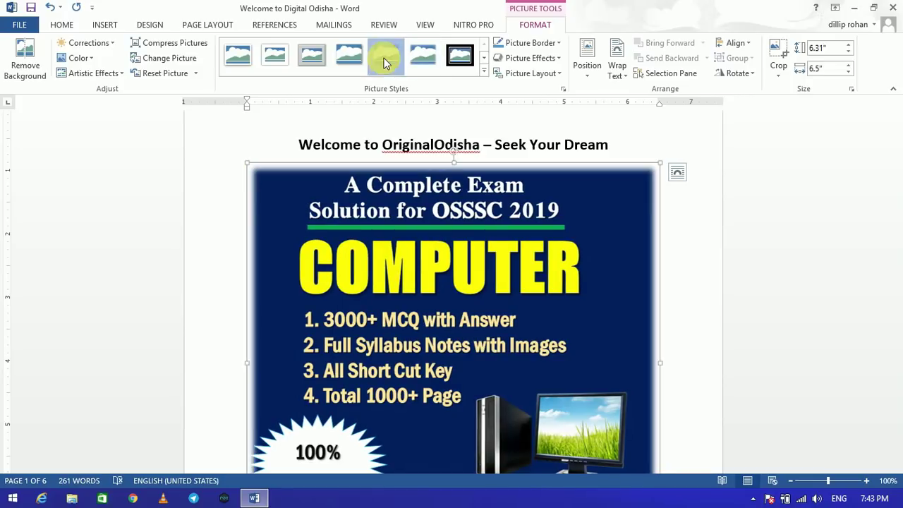
pyautogui.click(484, 70)
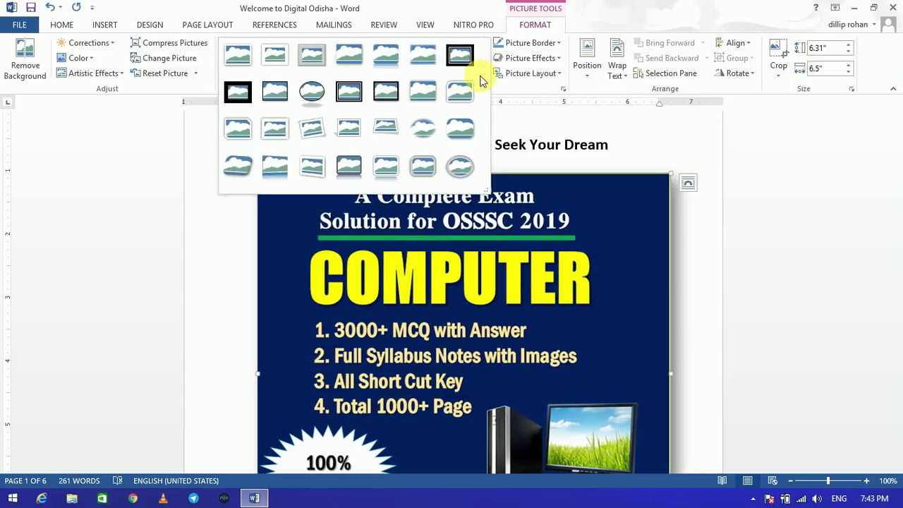
pyautogui.click(423, 128)
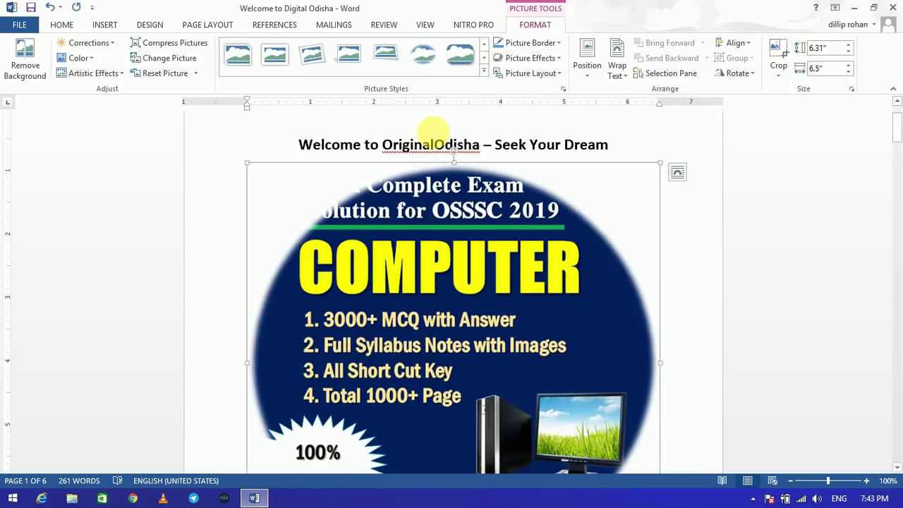
pyautogui.click(484, 70)
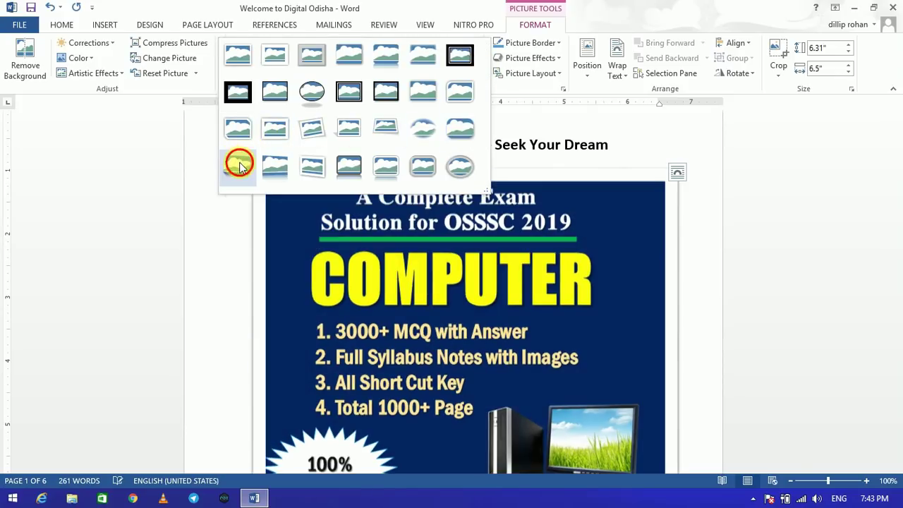
pyautogui.press('Escape')
# Undo the oval and earlier perspective picture styles with repeated Ctrl+Z
pyautogui.hotkey('ctrl', 'z')
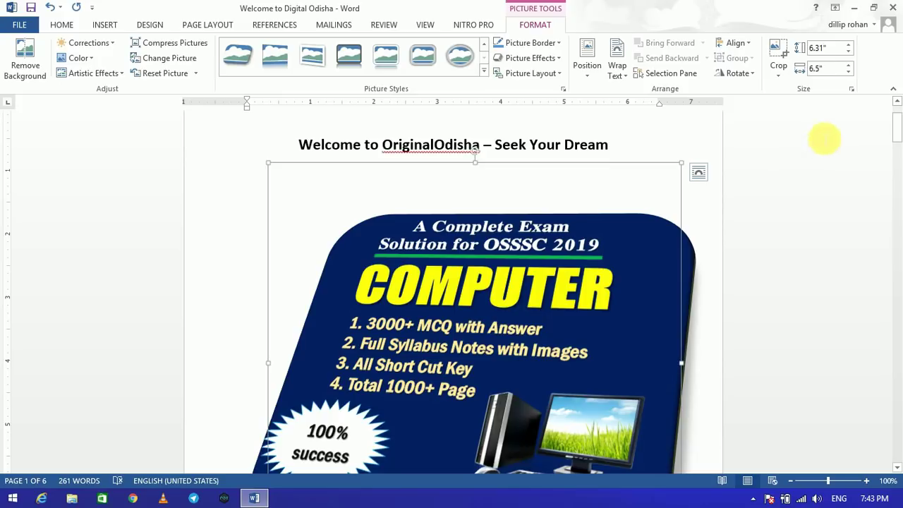
pyautogui.moveTo(896, 144); pyautogui.dragTo(896, 131)
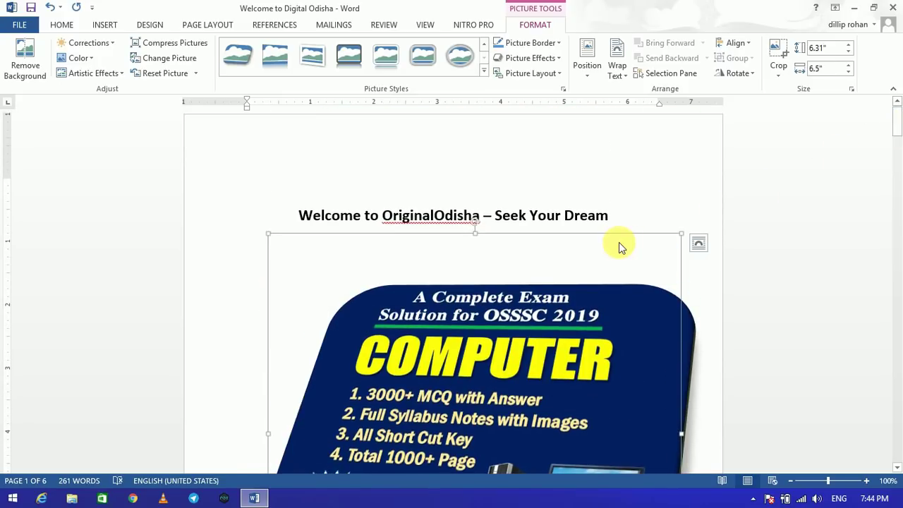
pyautogui.hotkey('ctrl', 'z')
pyautogui.hotkey('ctrl', 'z')
pyautogui.hotkey('ctrl', 'z')
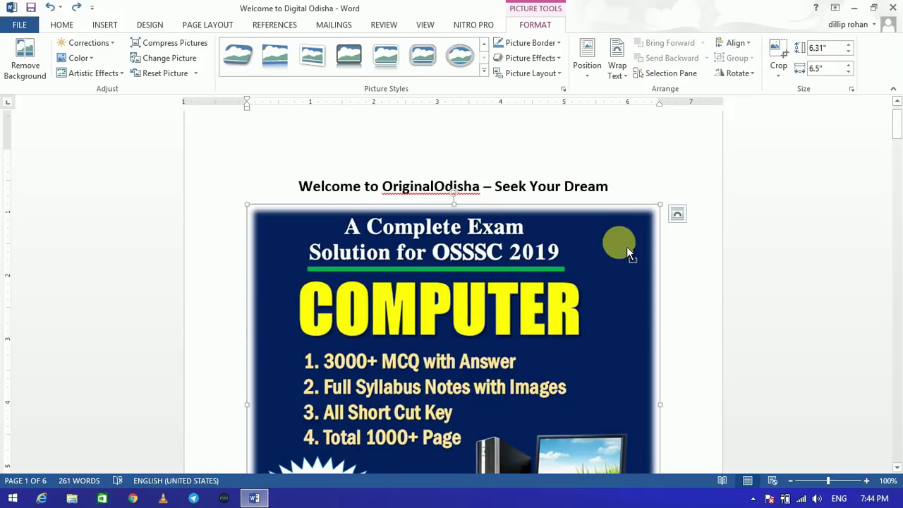
pyautogui.hotkey('ctrl', 'z')
pyautogui.hotkey('ctrl', 'z')
pyautogui.hotkey('ctrl', 'z')
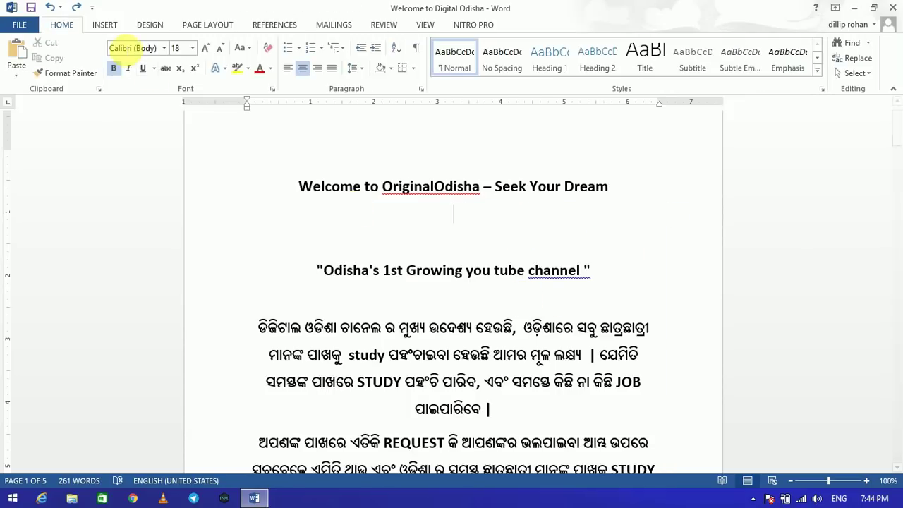
# Search Bing for COMPUTER and insert the orange retro and grey computer images
pyautogui.click(105, 27)
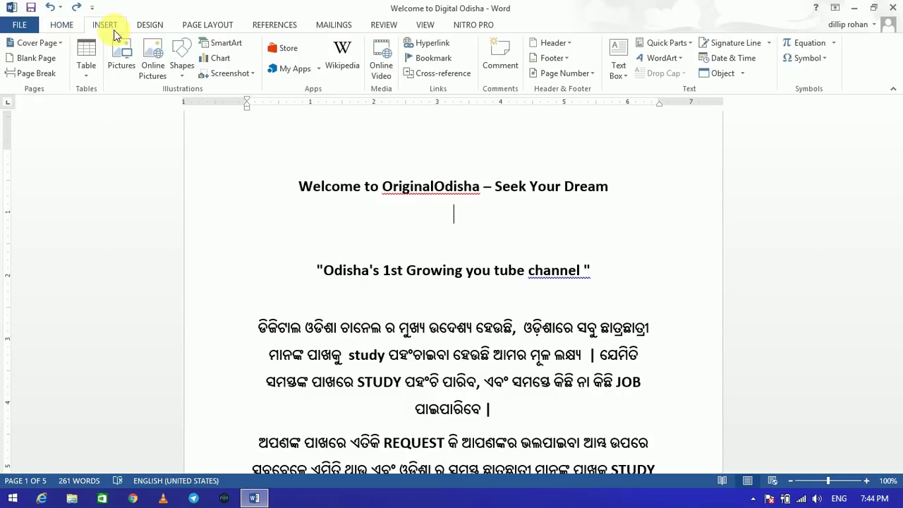
pyautogui.click(150, 64)
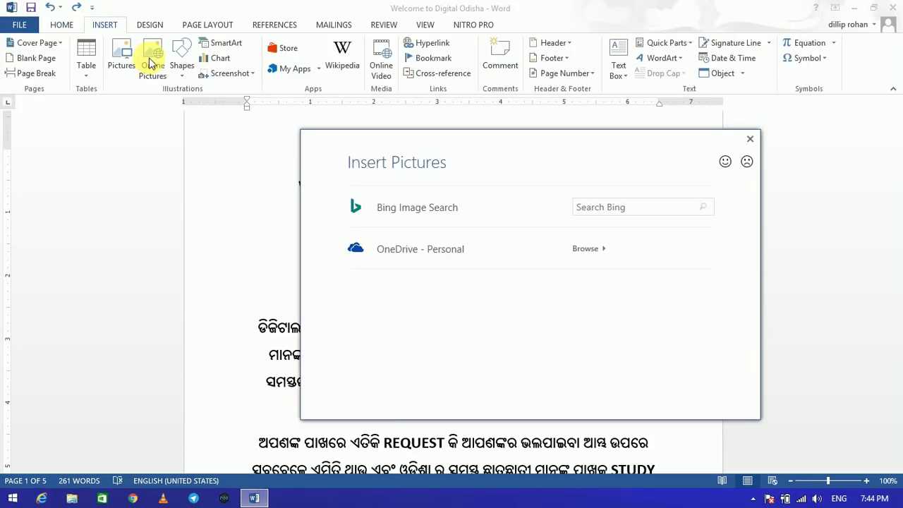
pyautogui.click(637, 208)
pyautogui.write('COMPUTER')
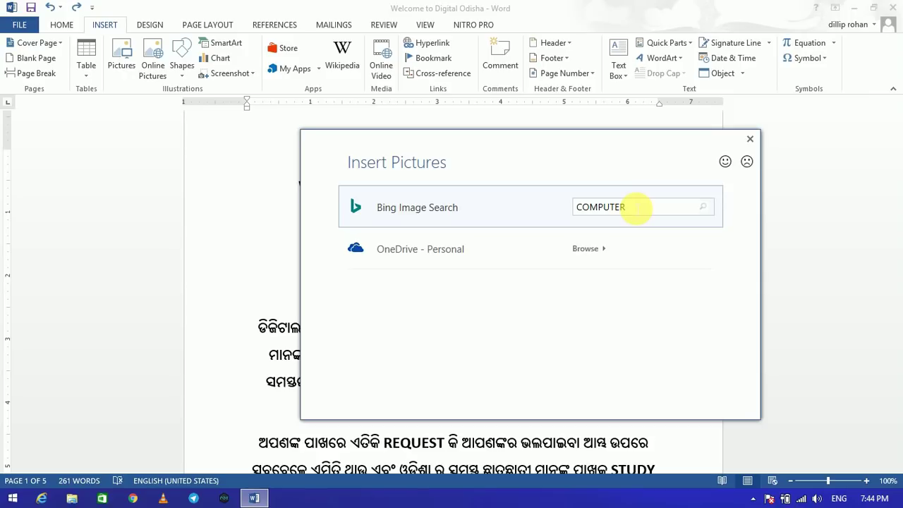
pyautogui.press('Return')
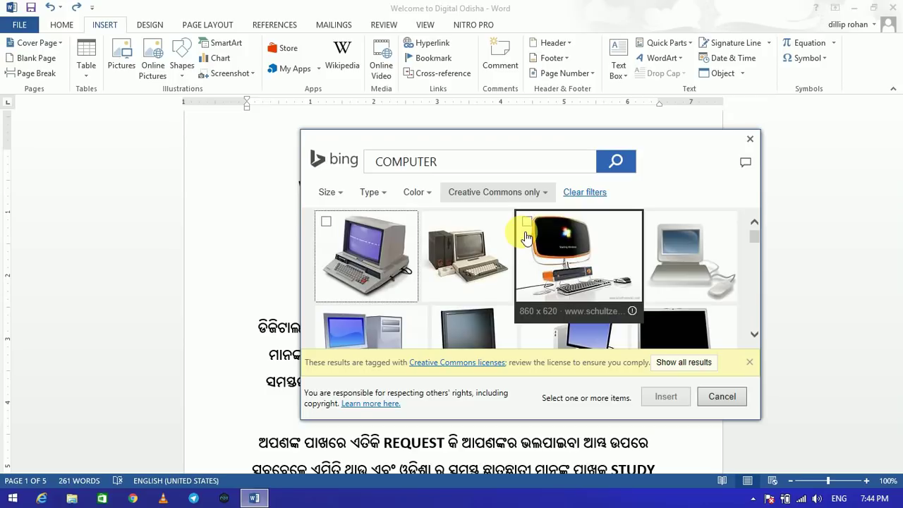
pyautogui.click(539, 237)
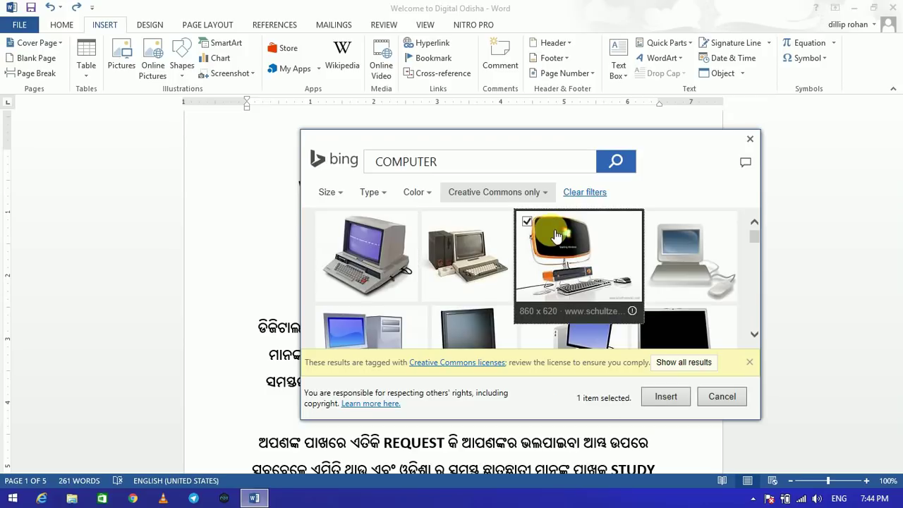
pyautogui.click(690, 270)
pyautogui.click(660, 397)
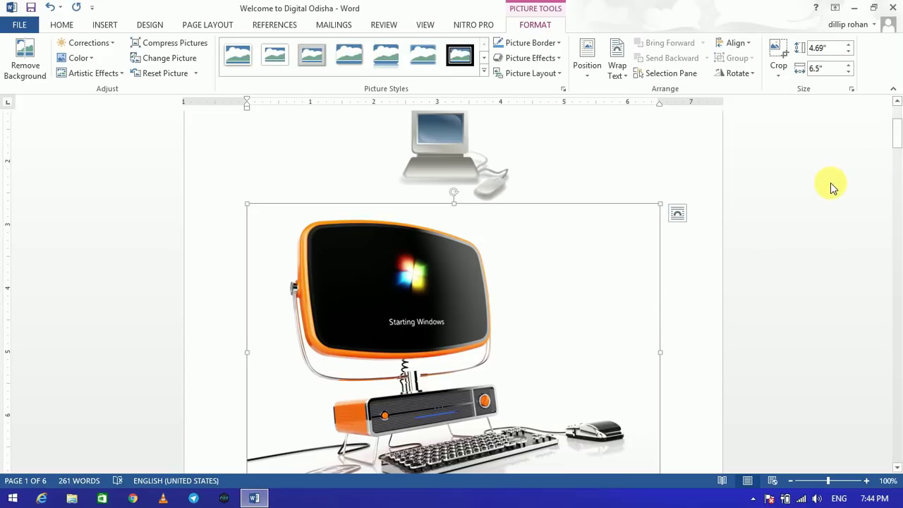
# Remove the inserted computer pictures and add blank lines above the channel heading
pyautogui.press('Delete')
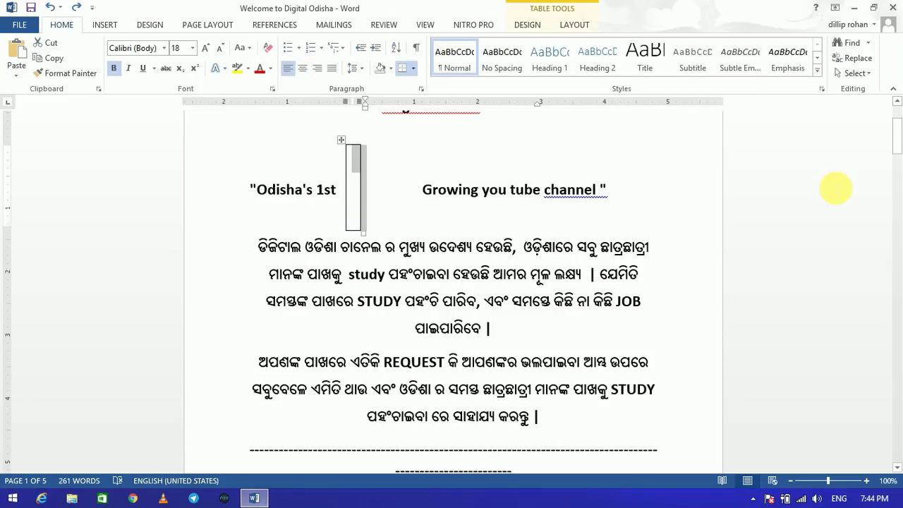
pyautogui.press('BackSpace')
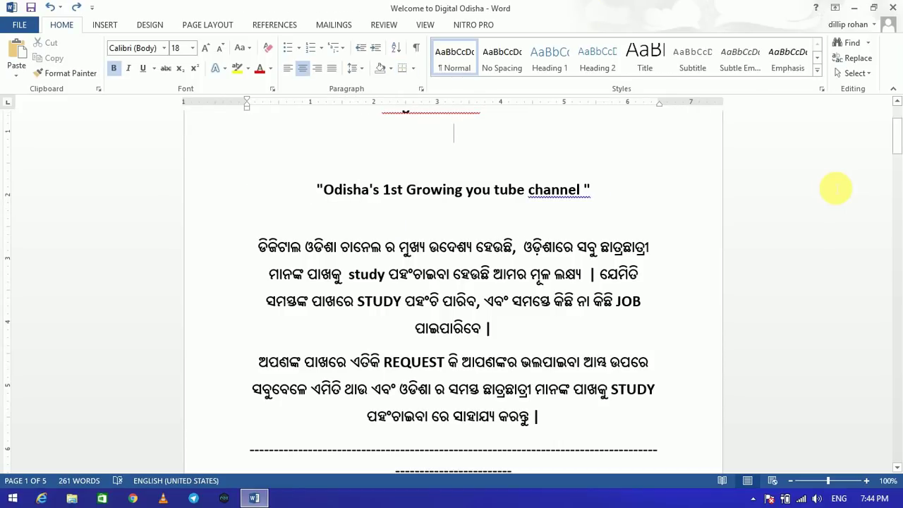
pyautogui.click(105, 23)
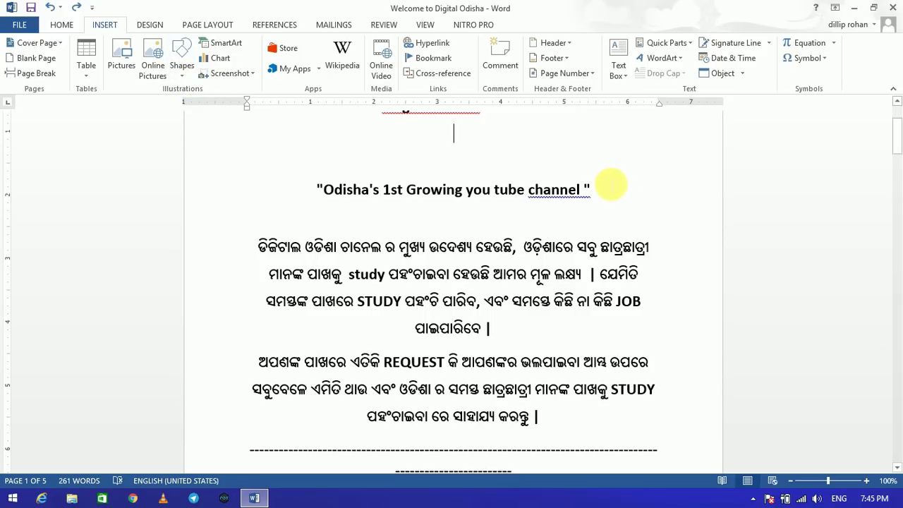
pyautogui.press('Return')
pyautogui.press('Return')
pyautogui.press('Return')
pyautogui.press('Return')
pyautogui.press('Return')
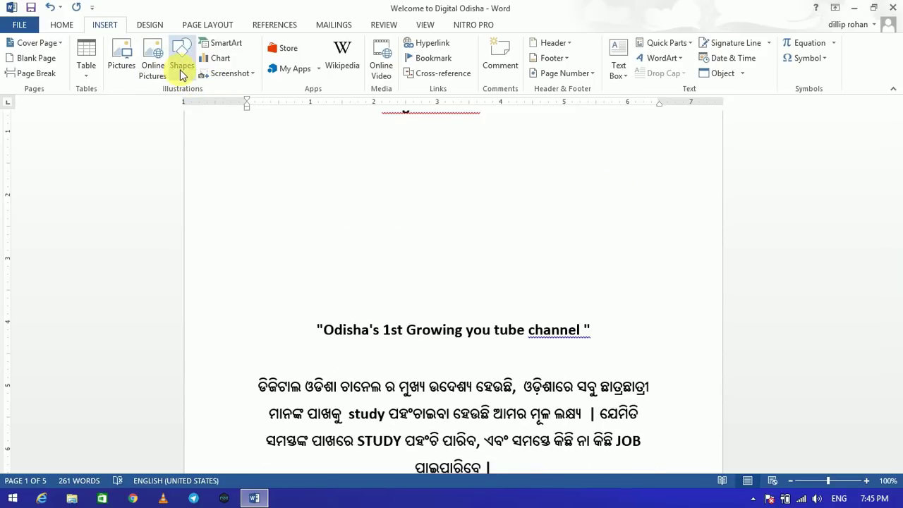
# Draw a smiley face above the channel heading, 2.49 inches tall
pyautogui.click(181, 67)
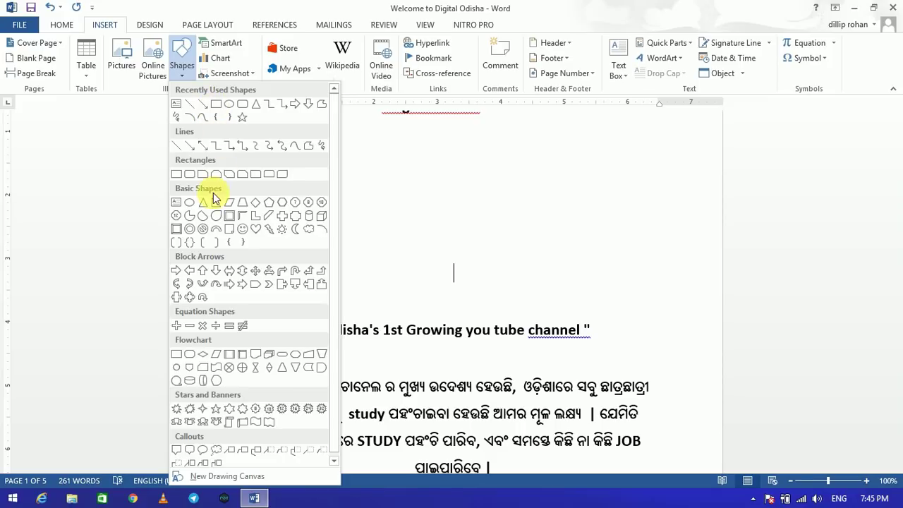
pyautogui.click(241, 227)
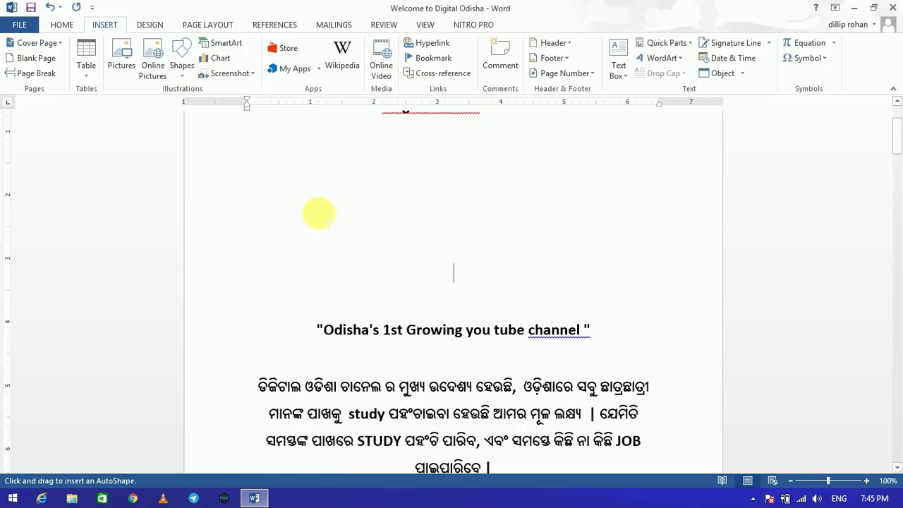
pyautogui.moveTo(305, 233); pyautogui.dragTo(548, 144)
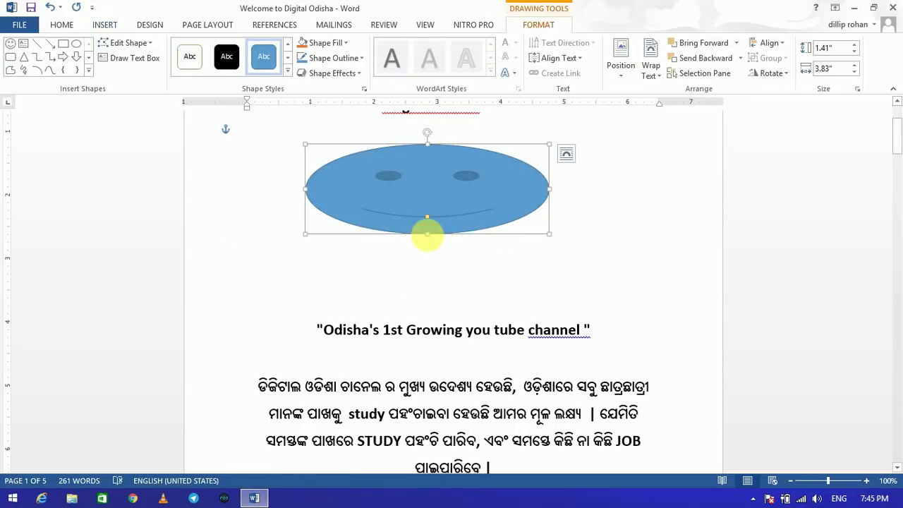
pyautogui.moveTo(427, 234); pyautogui.dragTo(427, 302)
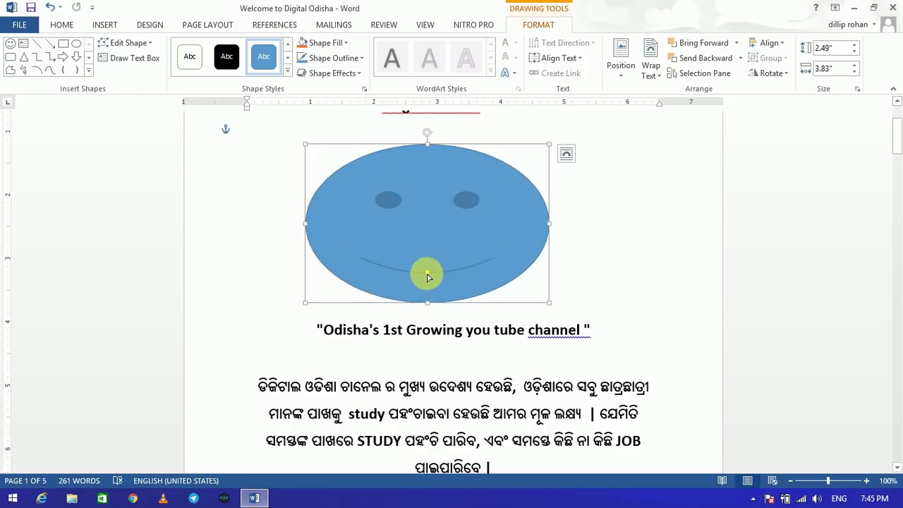
pyautogui.click(428, 277)
pyautogui.click(430, 260)
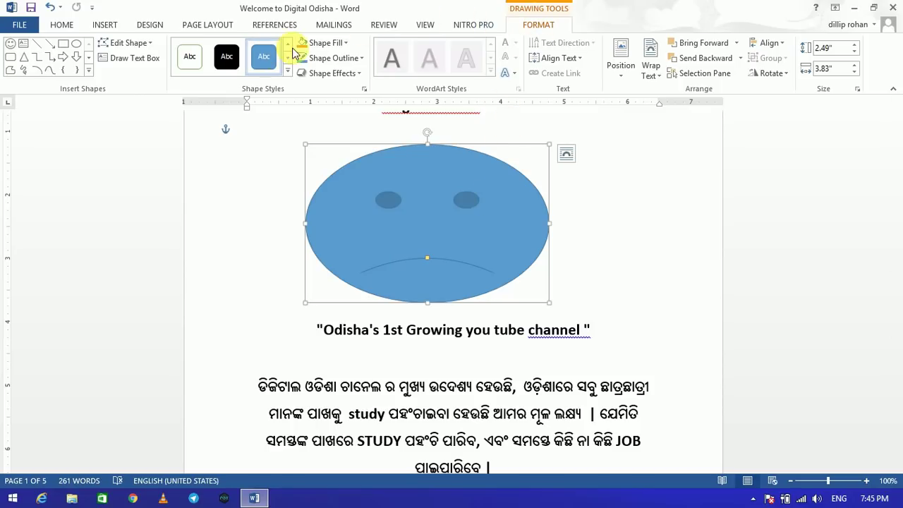
# Fill the smiley face dark orange instead of green
pyautogui.click(326, 43)
pyautogui.click(359, 146)
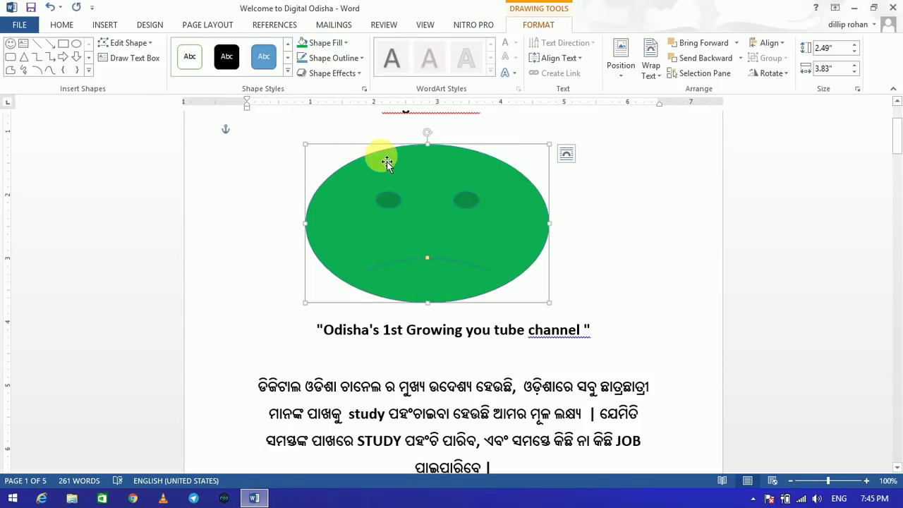
pyautogui.click(339, 42)
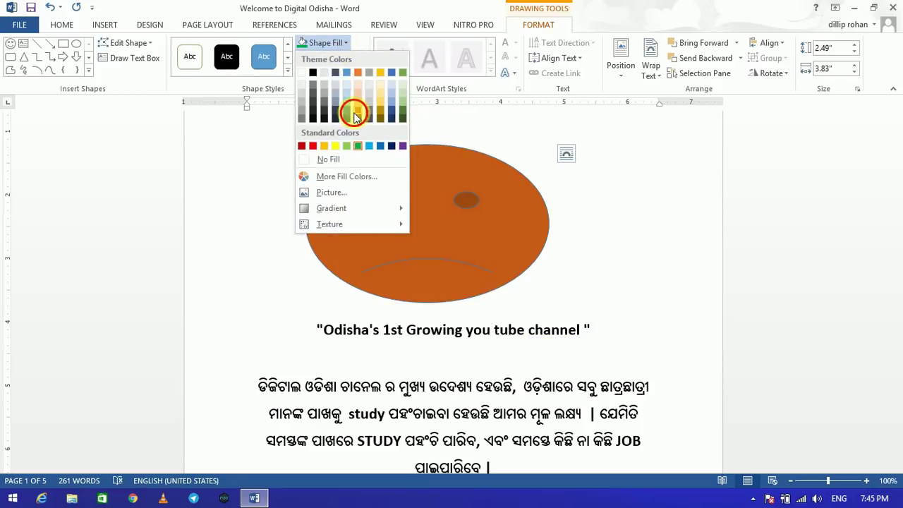
pyautogui.click(355, 115)
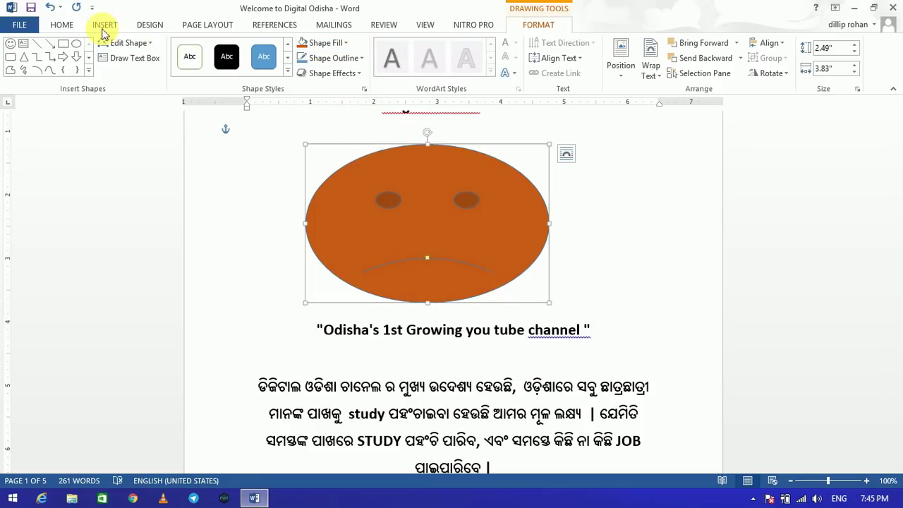
# Change the face to the Flowchart: Summing Junction shape, then cut it from the page
pyautogui.click(139, 47)
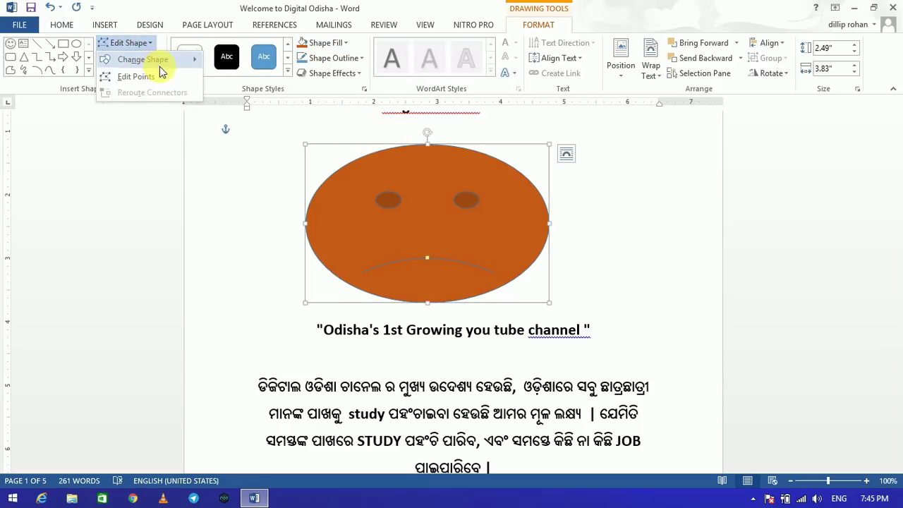
pyautogui.moveTo(144, 59)
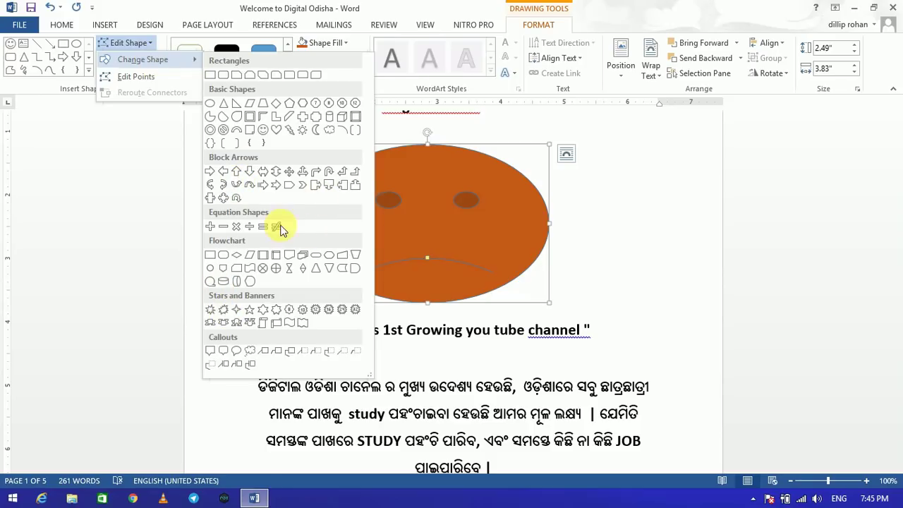
pyautogui.click(262, 268)
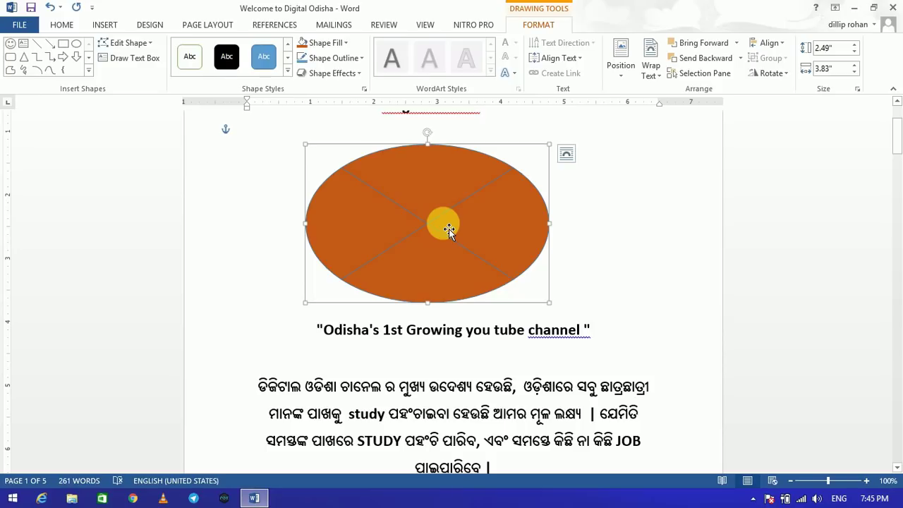
pyautogui.rightClick(449, 229)
pyautogui.click(462, 235)
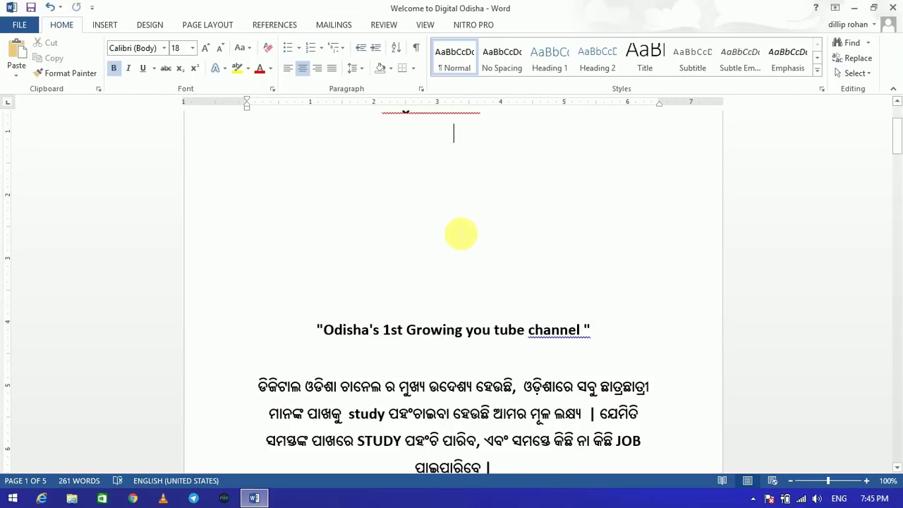
# Insert a Text Cycle SmartArt diagram from the Cycle layouts
pyautogui.click(110, 23)
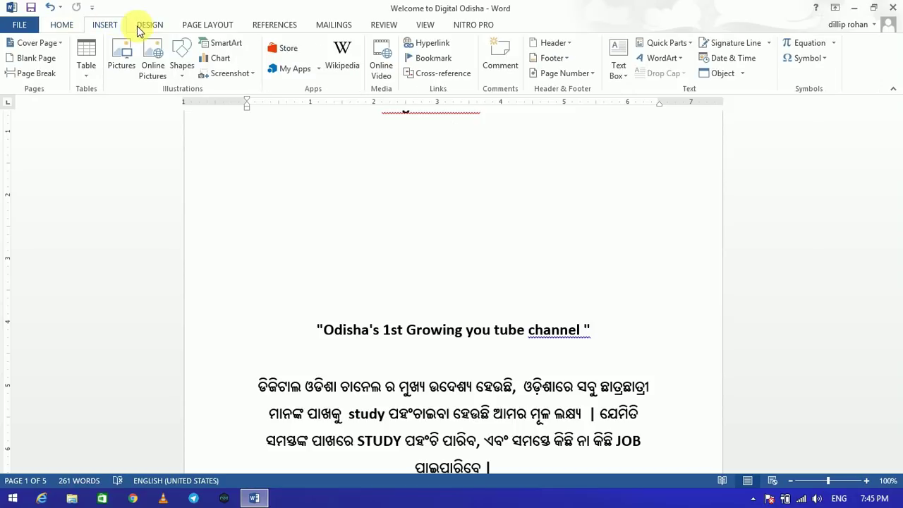
pyautogui.click(224, 48)
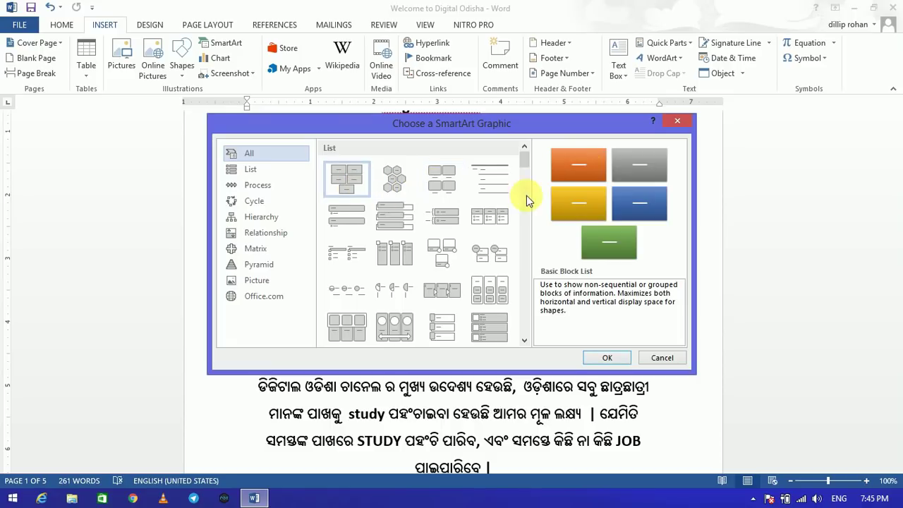
pyautogui.moveTo(527, 160)
pyautogui.mouseDown()
pyautogui.moveTo(526, 188)
pyautogui.moveTo(524, 161)
pyautogui.mouseUp()
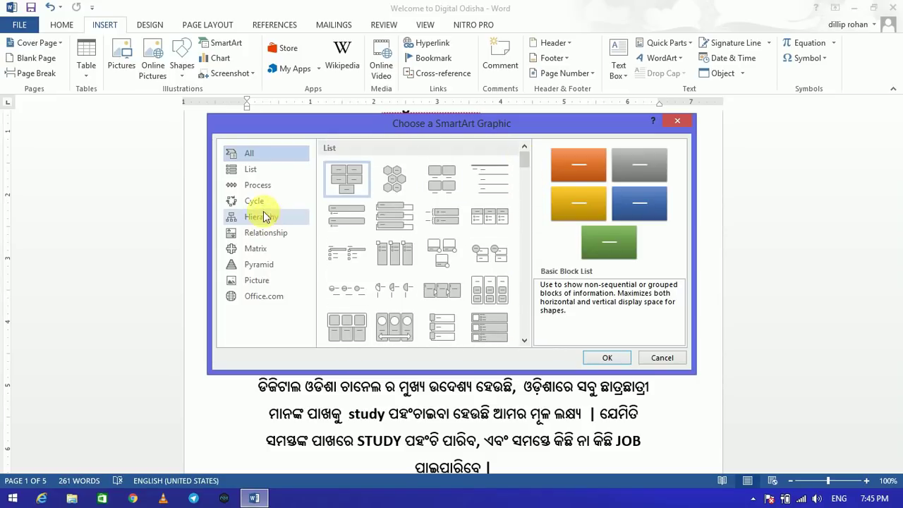
pyautogui.click(252, 185)
pyautogui.click(255, 201)
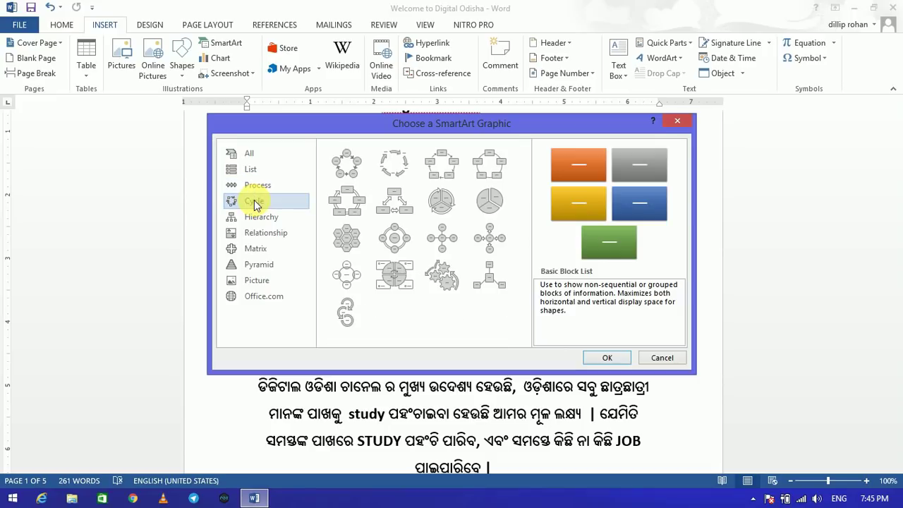
pyautogui.click(399, 177)
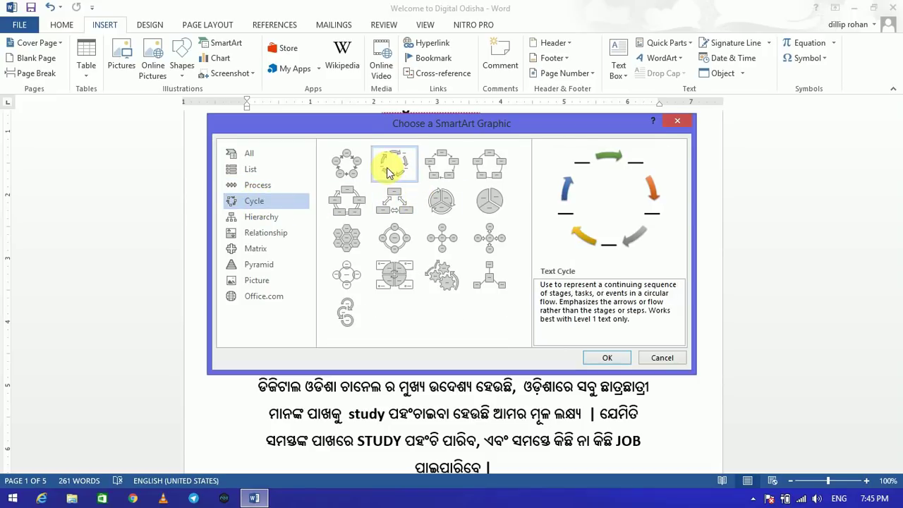
pyautogui.click(607, 357)
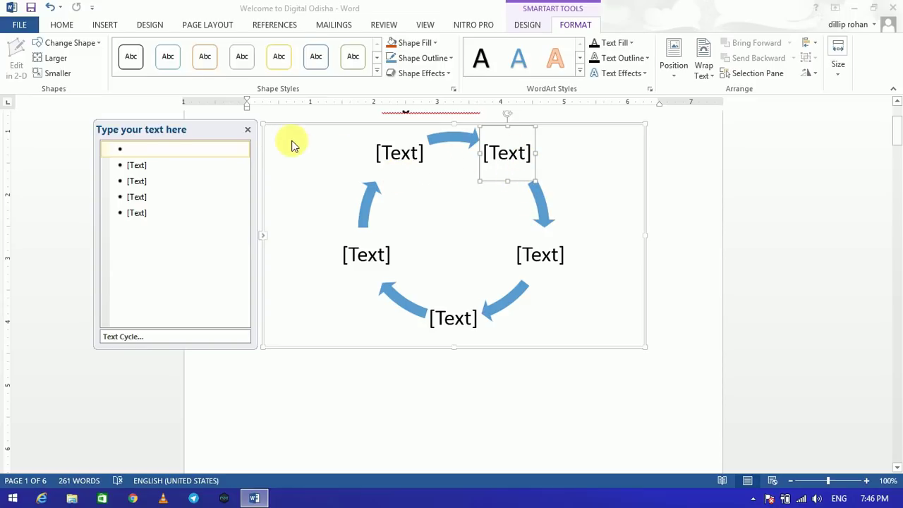
# Close the diagram's text pane and cut the SmartArt diagram from the page
pyautogui.click(250, 130)
pyautogui.rightClick(314, 177)
pyautogui.click(331, 179)
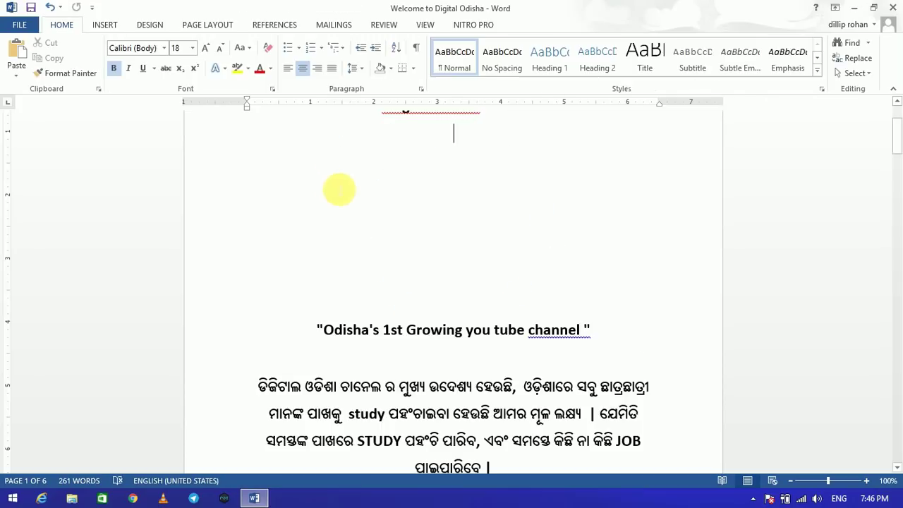
pyautogui.click(111, 26)
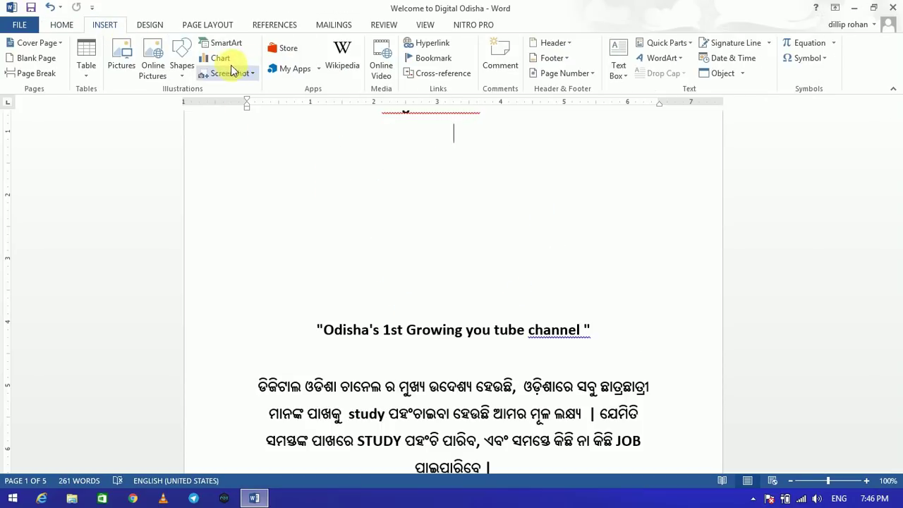
# Insert a Pie chart of Sales after previewing the Line and Bar types
pyautogui.click(221, 60)
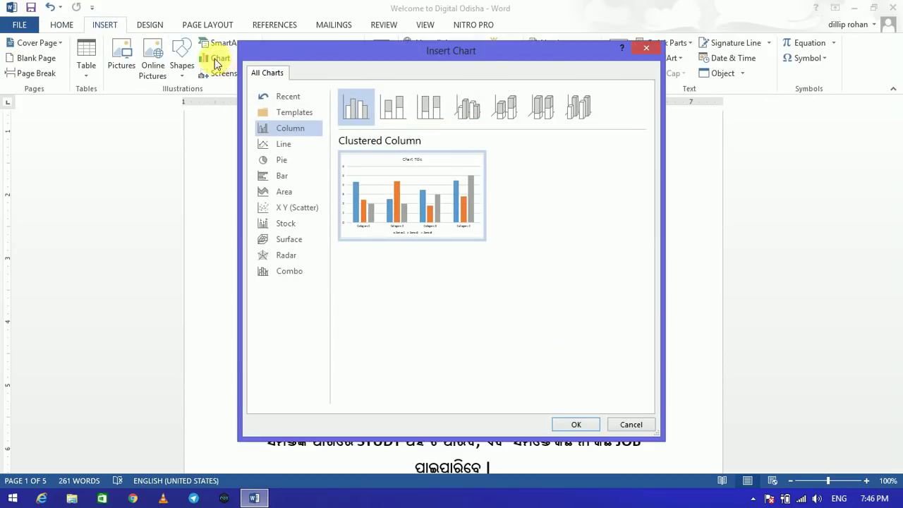
pyautogui.click(281, 144)
pyautogui.click(281, 159)
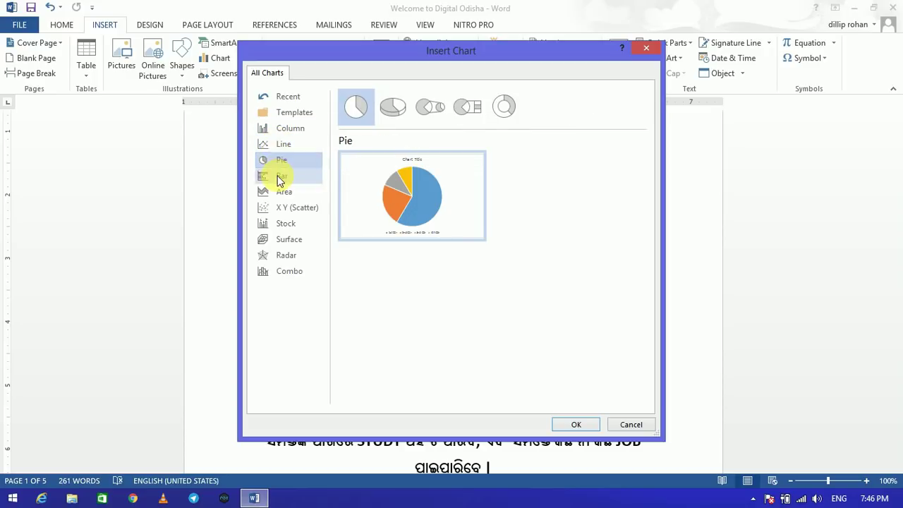
pyautogui.click(280, 176)
pyautogui.click(281, 159)
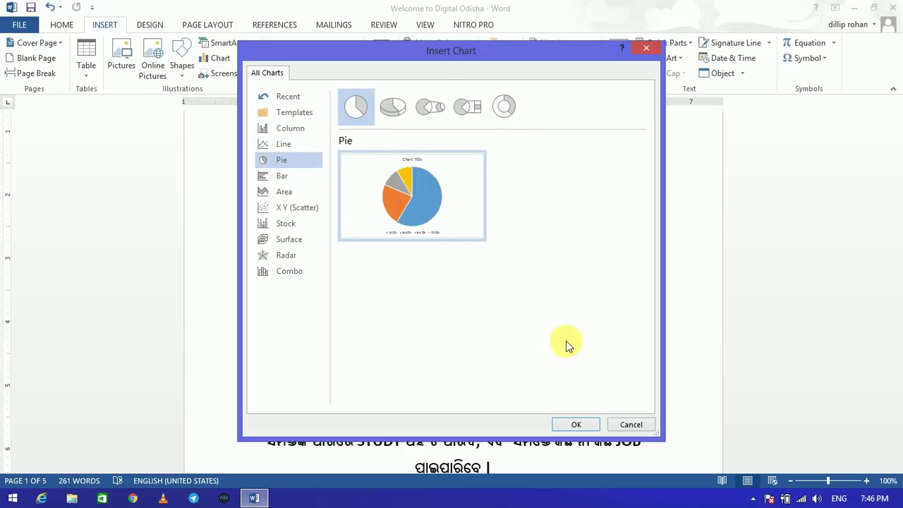
pyautogui.click(576, 424)
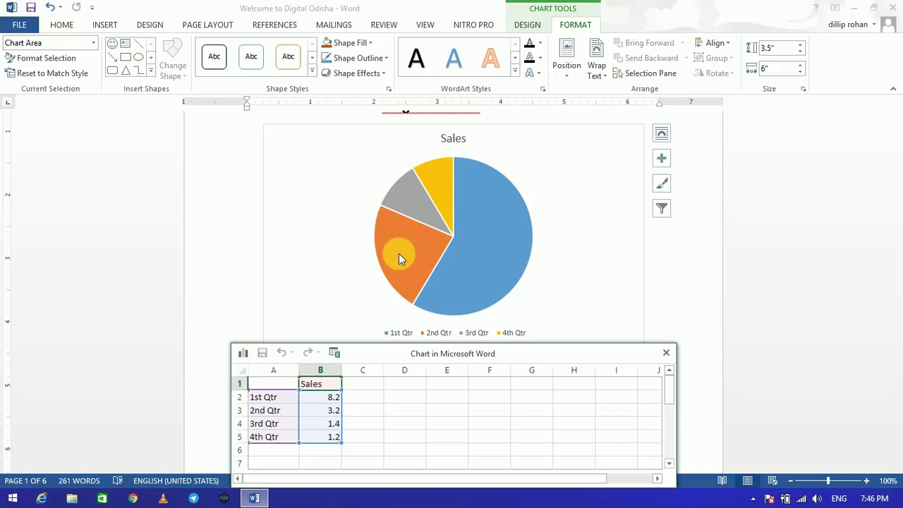
pyautogui.click(283, 400)
# Enter the category labels BJD, NJP, CONGRES and OTERS in the chart data sheet
pyautogui.write('BJD')
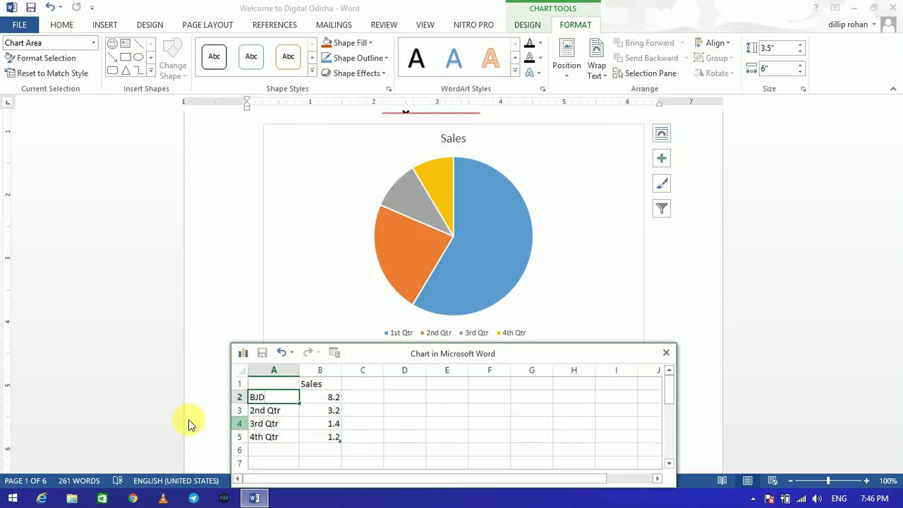
pyautogui.click(282, 410)
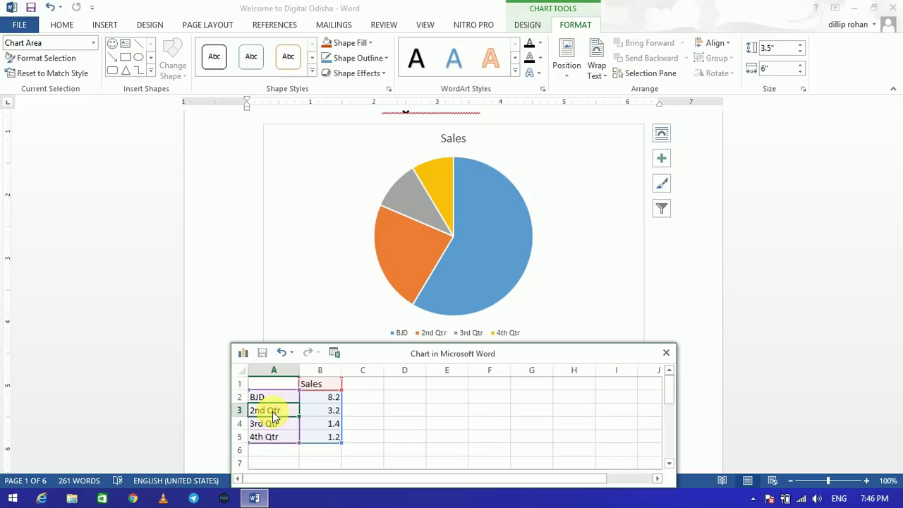
pyautogui.write('NJP')
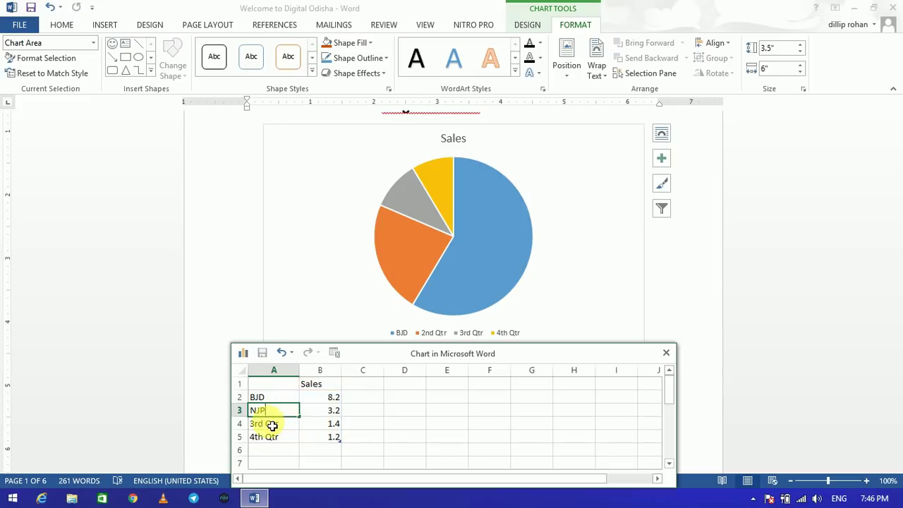
pyautogui.click(270, 425)
pyautogui.write('CONGRES')
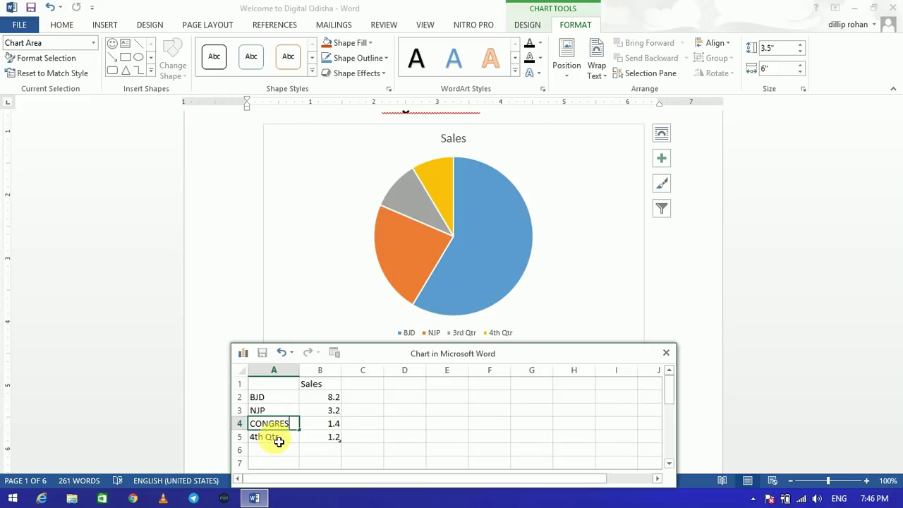
pyautogui.click(279, 438)
pyautogui.write('P')
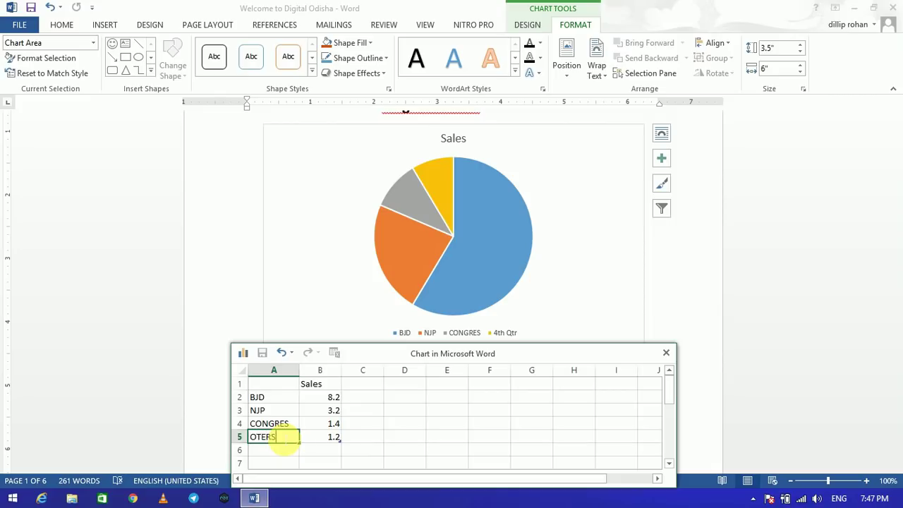
pyautogui.click(332, 400)
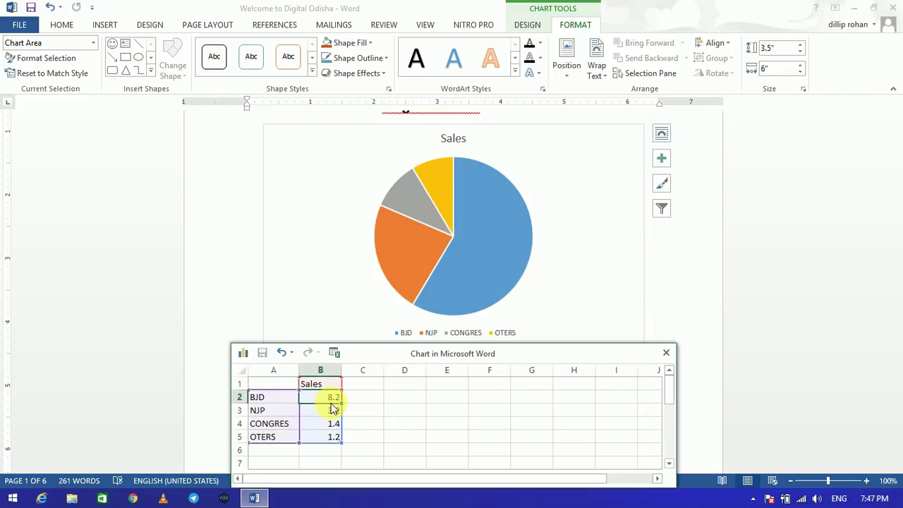
# Enter the values 55, 20, 10 and 15 for BJD, NJP, CONGRES and OTERS
pyautogui.write('70')
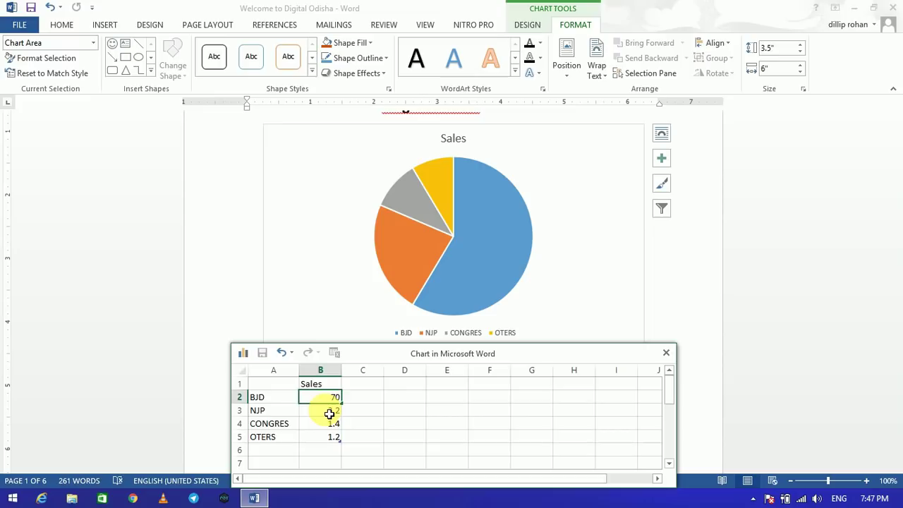
pyautogui.click(329, 414)
pyautogui.write('20')
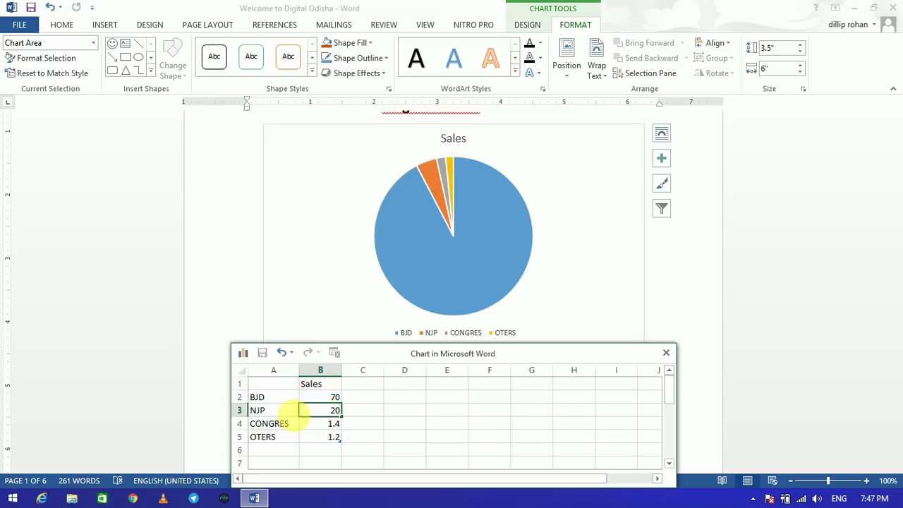
pyautogui.click(312, 424)
pyautogui.write('10')
pyautogui.click(338, 437)
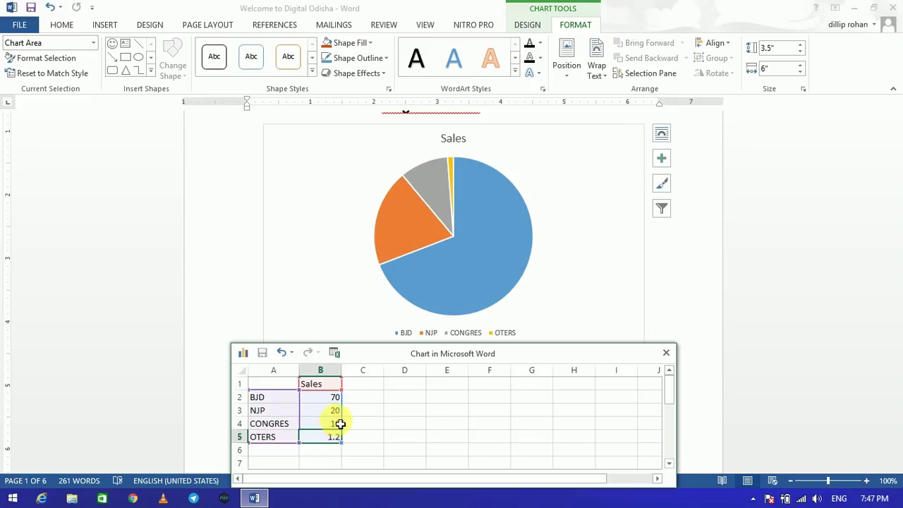
pyautogui.click(340, 401)
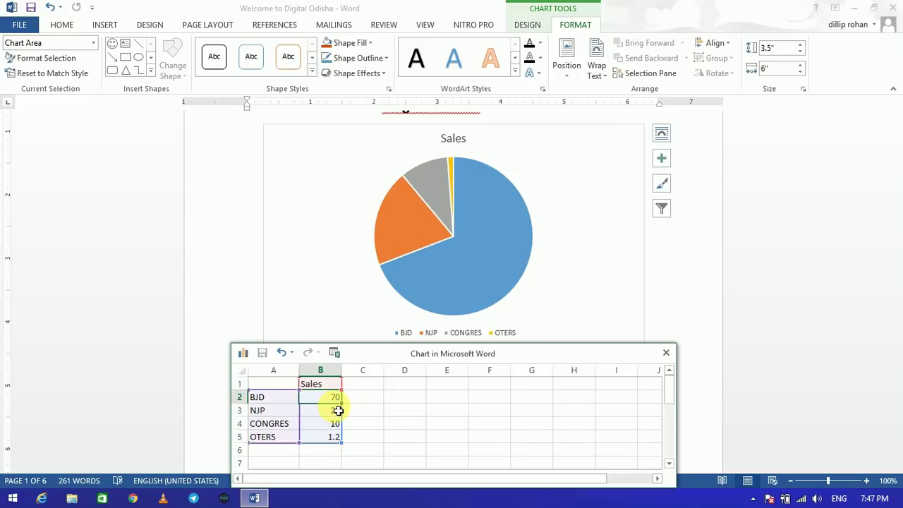
pyautogui.write('55')
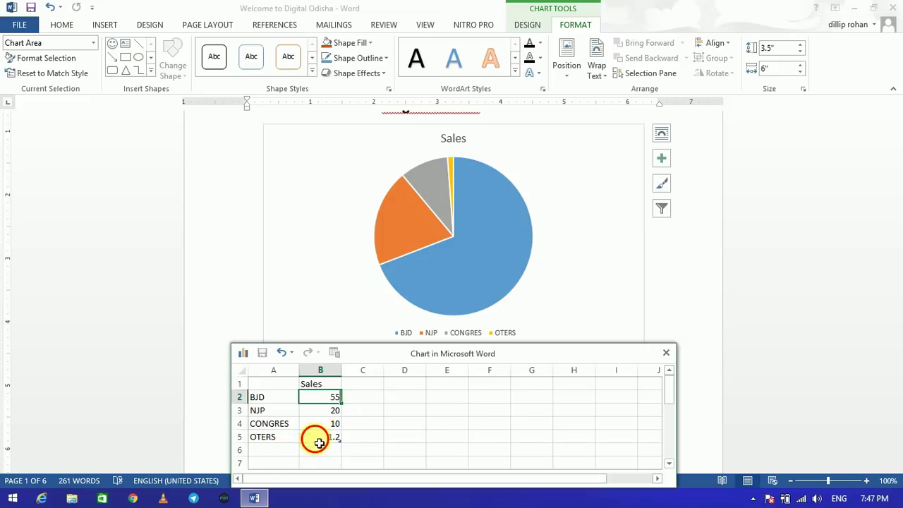
pyautogui.click(316, 437)
pyautogui.write('15')
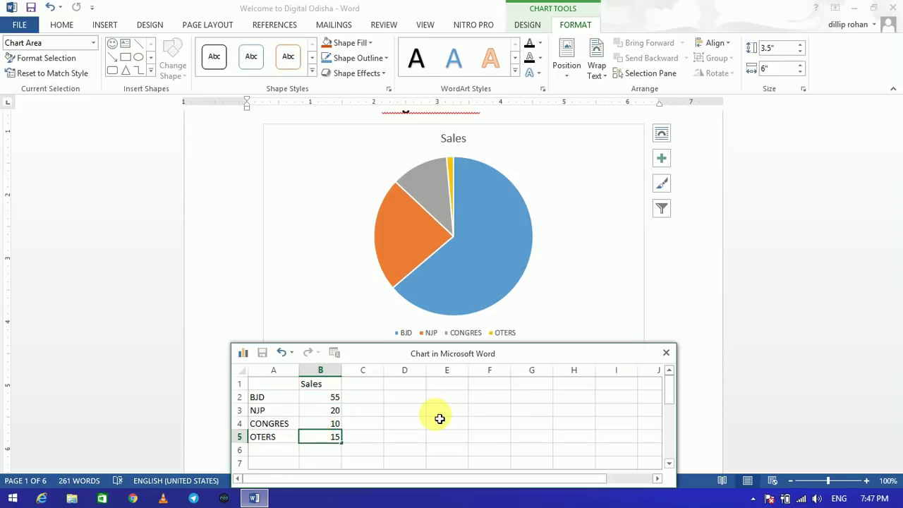
pyautogui.press('Return')
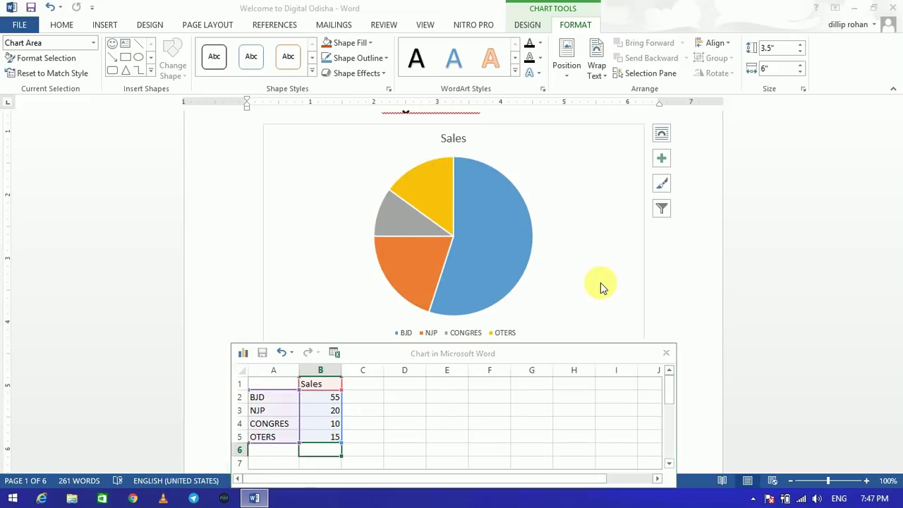
# Close the chart's data sheet and cut the pie chart from the document
pyautogui.click(600, 283)
pyautogui.click(666, 353)
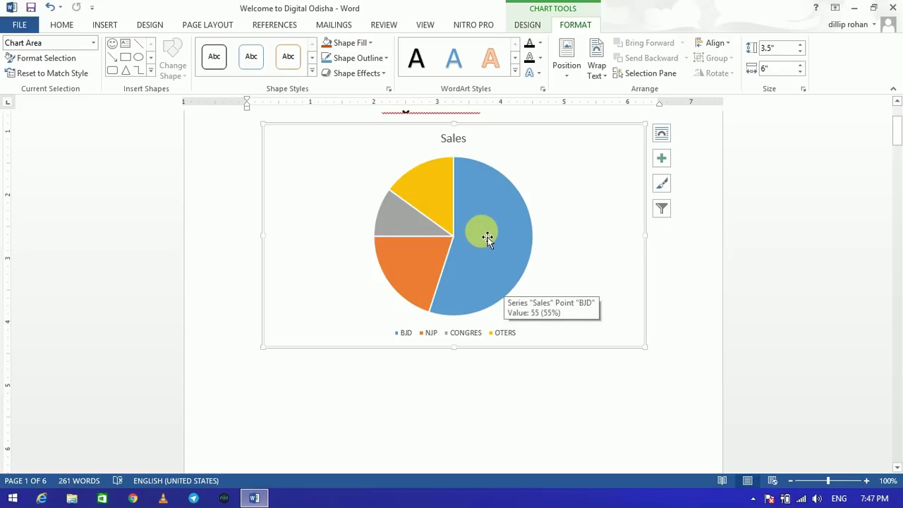
pyautogui.rightClick(617, 164)
pyautogui.click(627, 169)
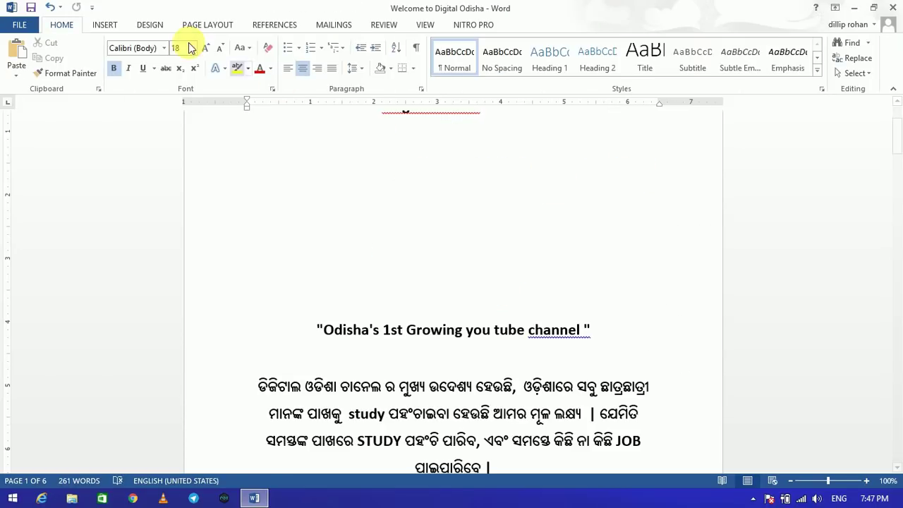
# Type ' DOWNLODA HERER' after the quoted channel heading
pyautogui.click(104, 25)
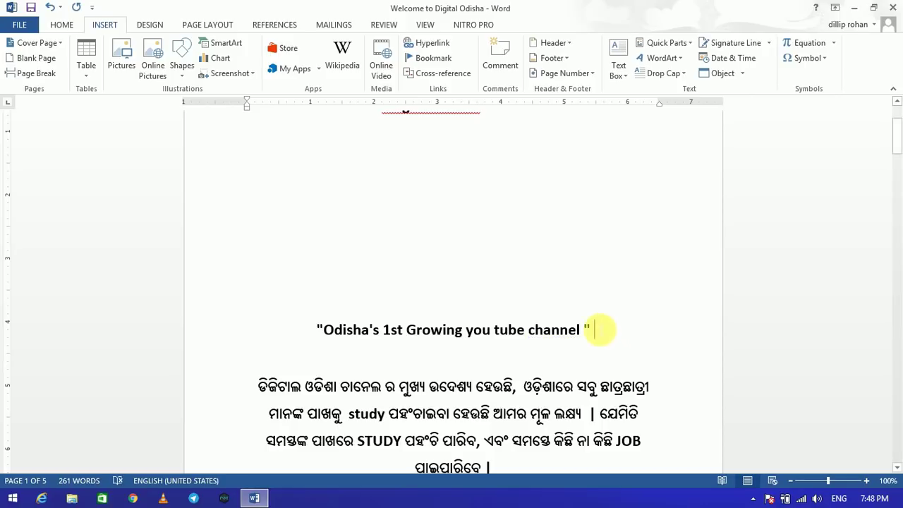
pyautogui.write('DOWNLODA HERER')
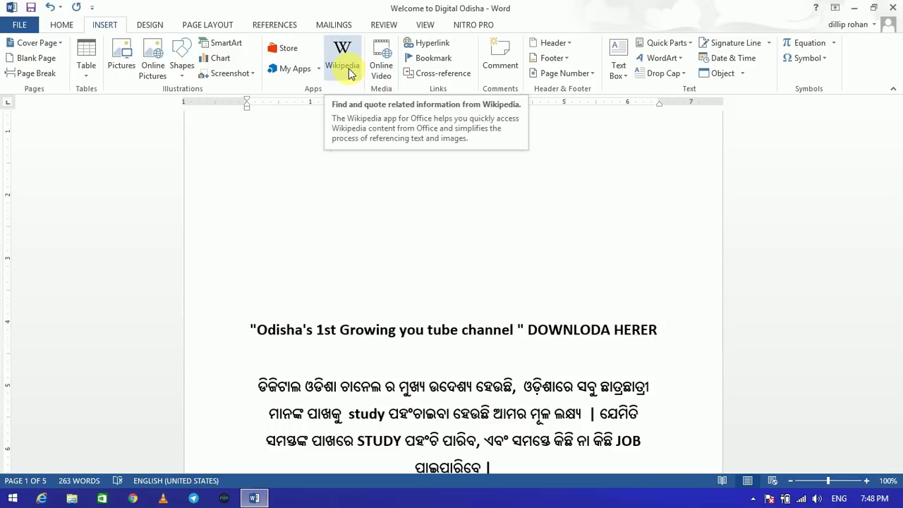
pyautogui.click(380, 70)
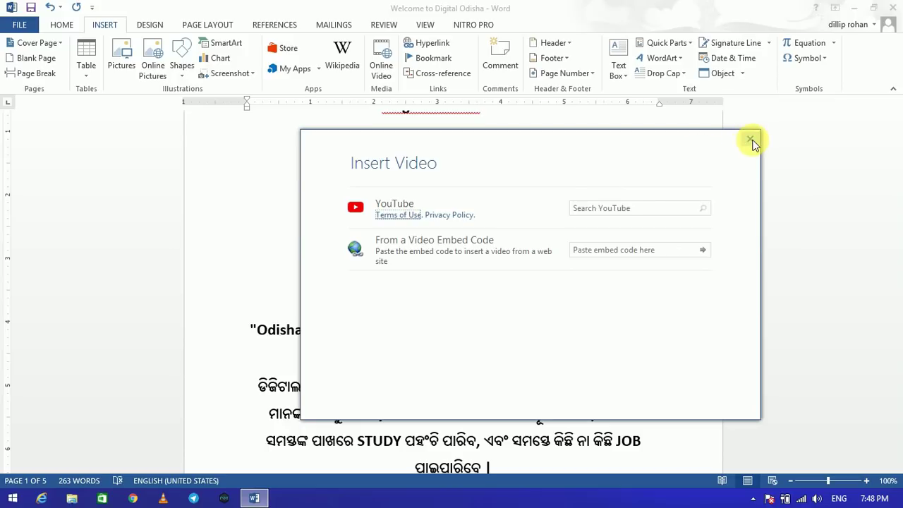
# Enter 'COMPUTER CLASS ODIA' in the Insert Video dialog's Search YouTube box
pyautogui.click(608, 211)
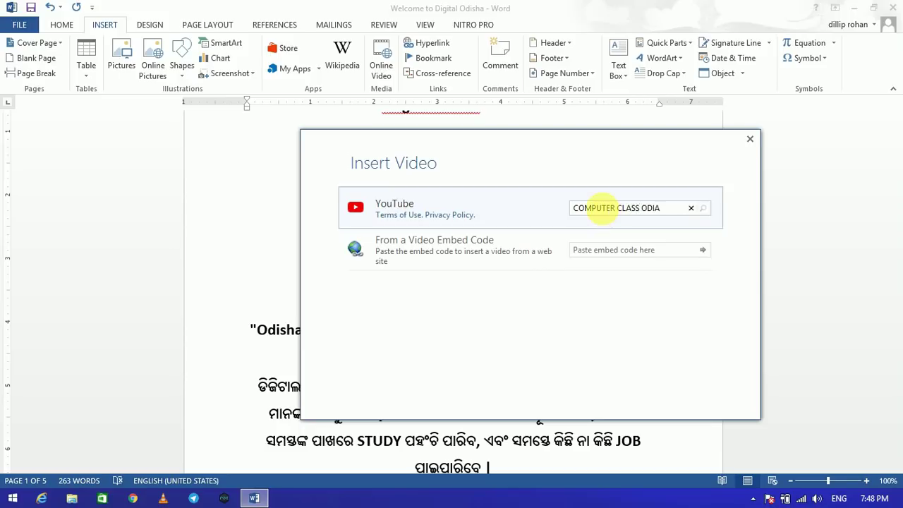
# Search YouTube for COMPUTER CLASS ODIA and insert a computer class software video
pyautogui.press('Return')
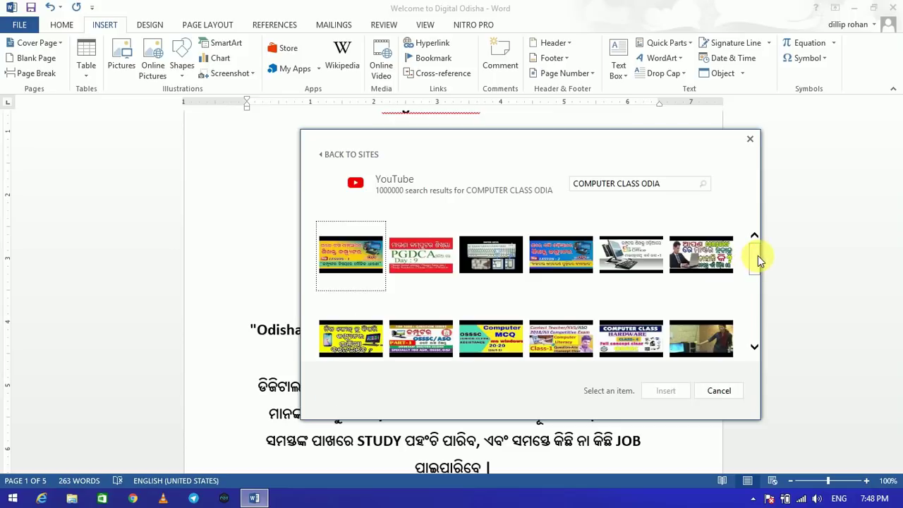
pyautogui.moveTo(756, 255); pyautogui.dragTo(759, 277)
pyautogui.scroll(-3, 759, 277)
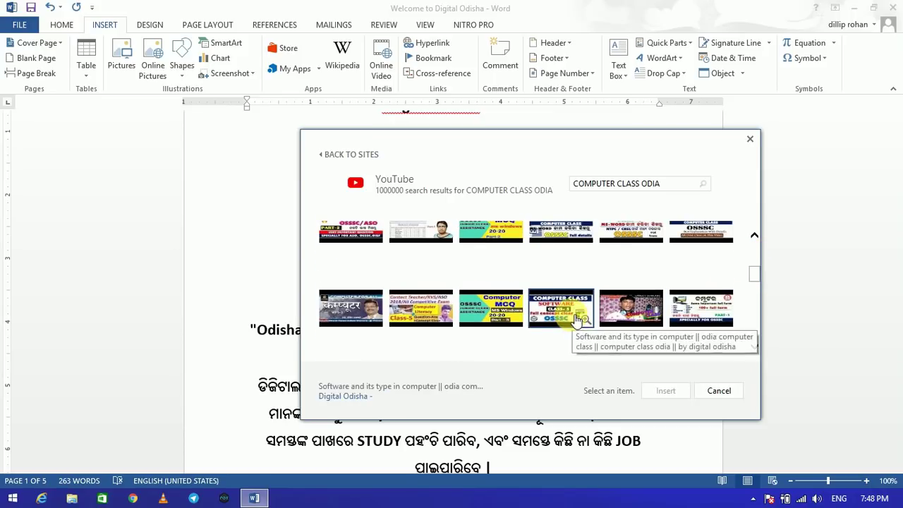
pyautogui.click(578, 319)
pyautogui.click(655, 394)
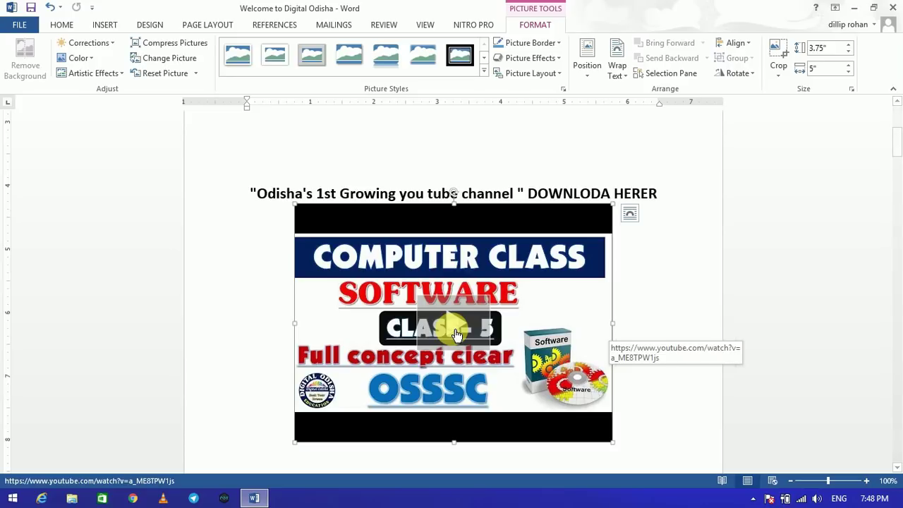
# Cut the inserted video back out of the document
pyautogui.rightClick(504, 225)
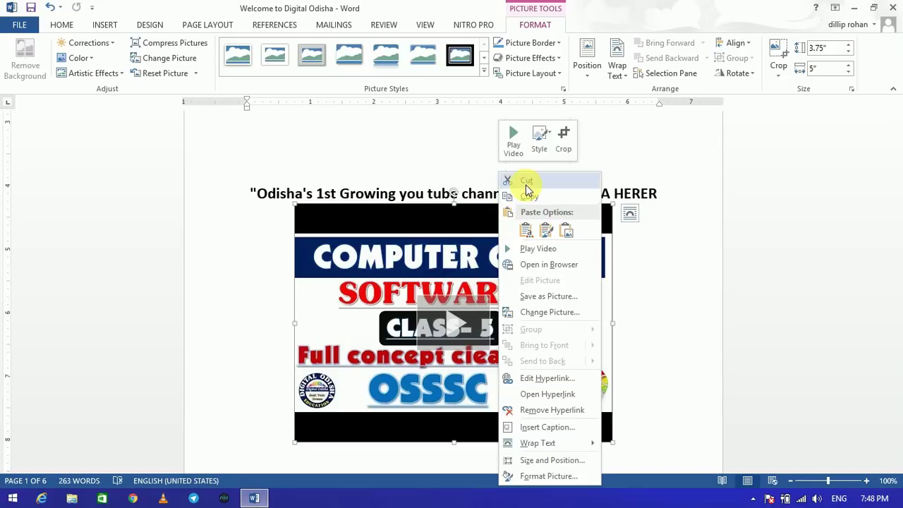
pyautogui.click(526, 178)
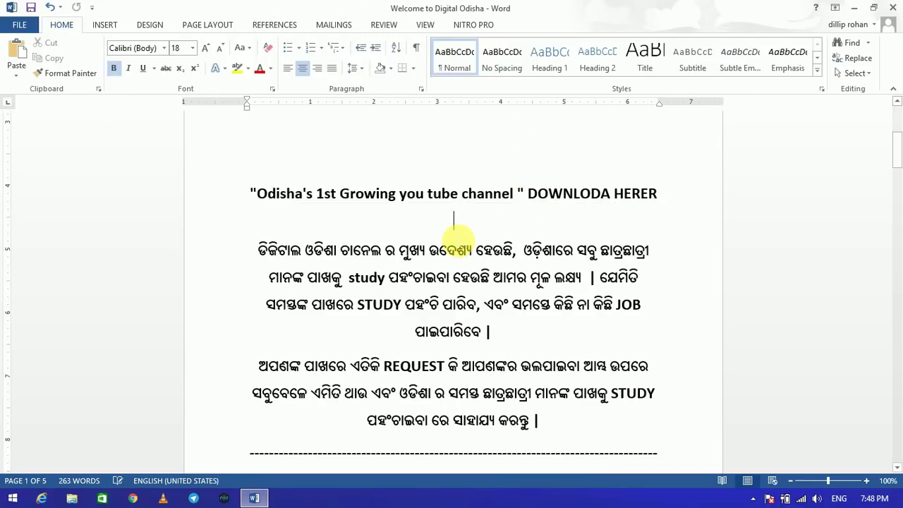
pyautogui.click(106, 25)
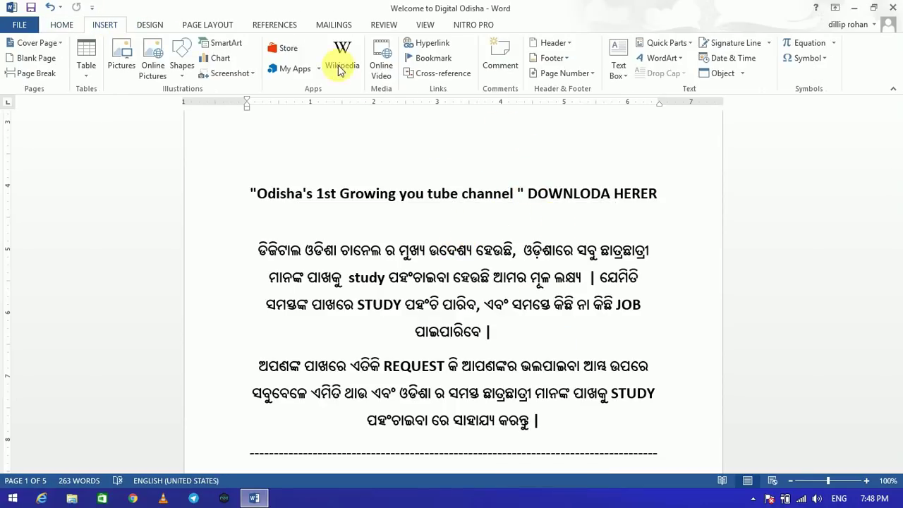
pyautogui.click(429, 43)
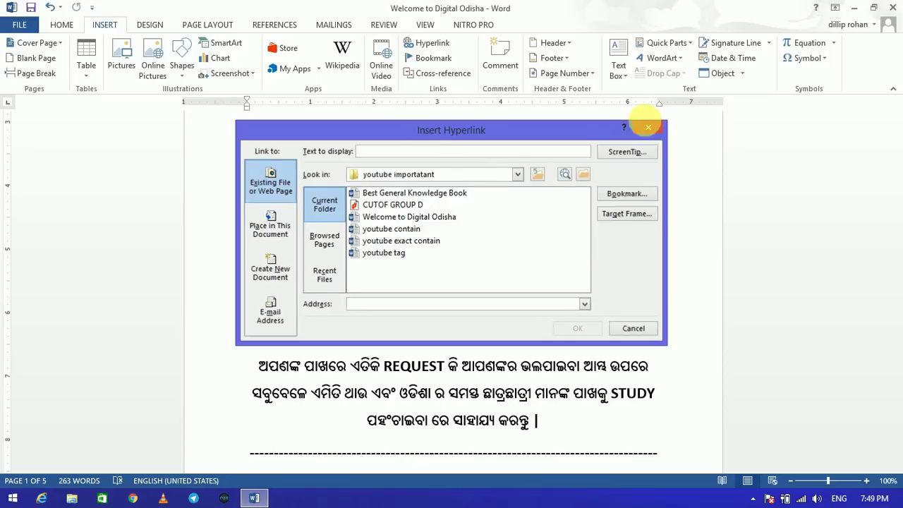
pyautogui.click(648, 127)
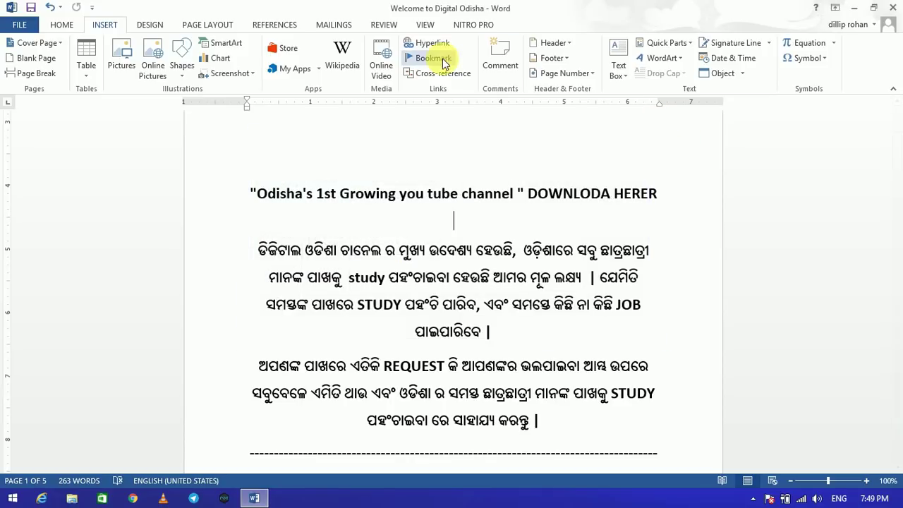
pyautogui.click(500, 60)
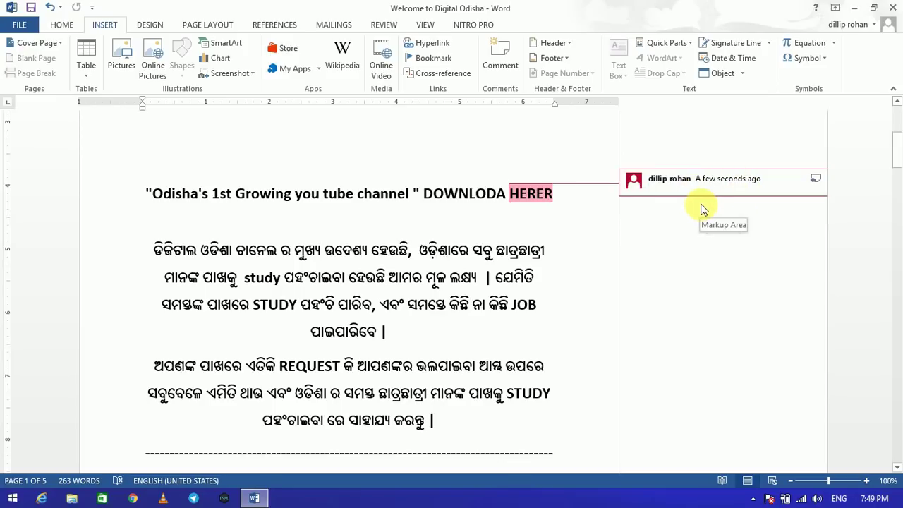
pyautogui.write('HI FRI')
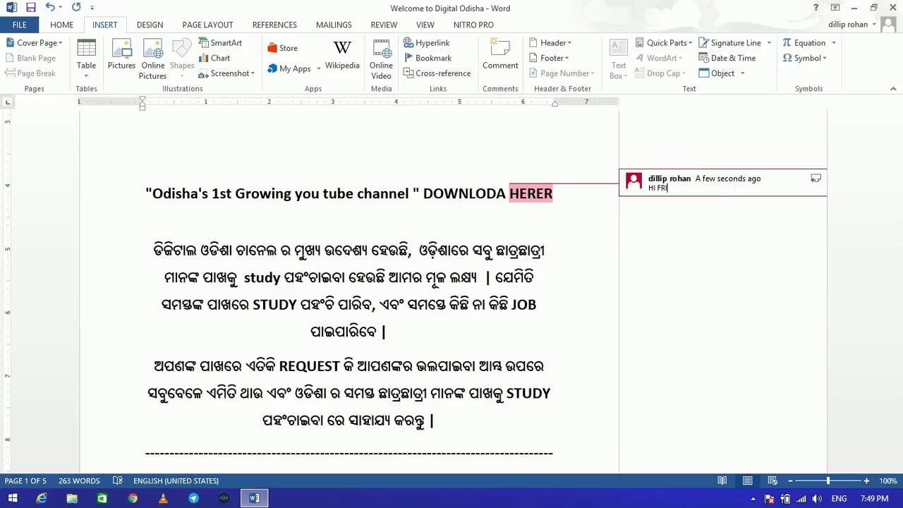
pyautogui.write('NEND PKJPSKPGKPSGKPKSPGK')
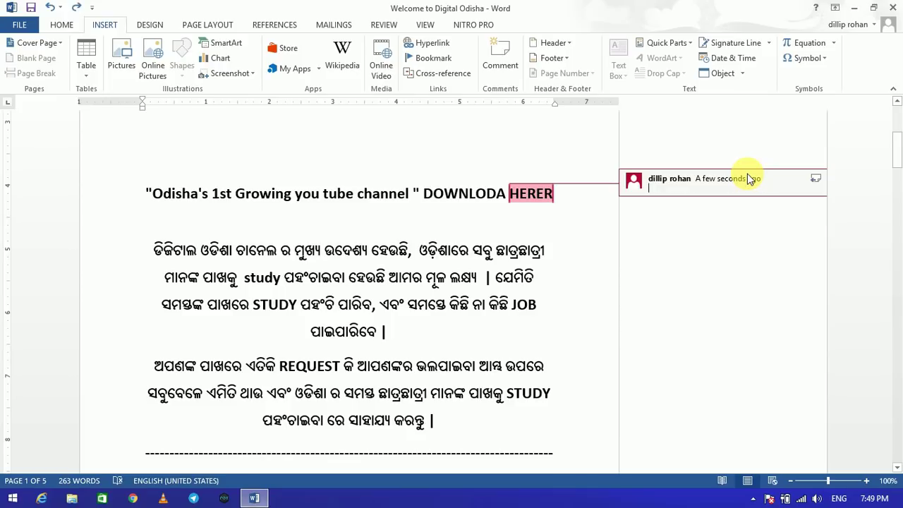
pyautogui.hotkey('ctrl', 'z')
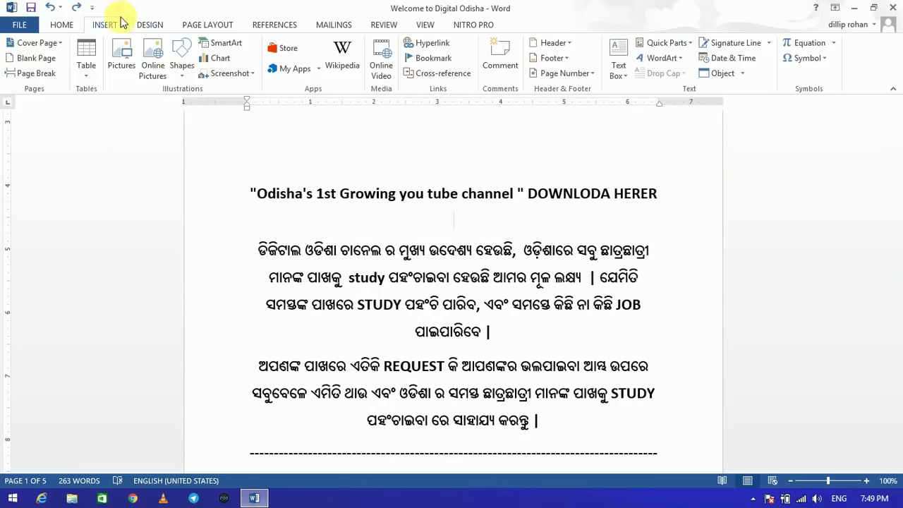
# Insert the Banded header and replace its title placeholder with sample text
pyautogui.click(554, 43)
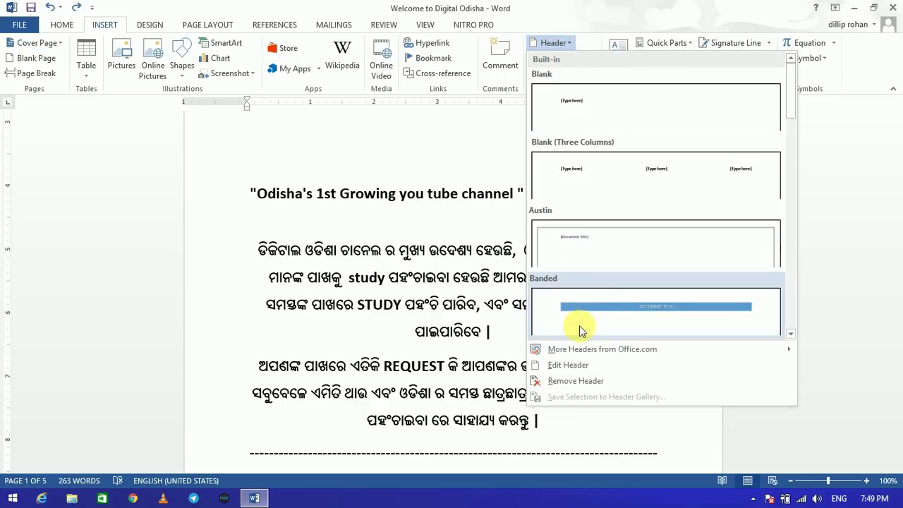
pyautogui.click(584, 314)
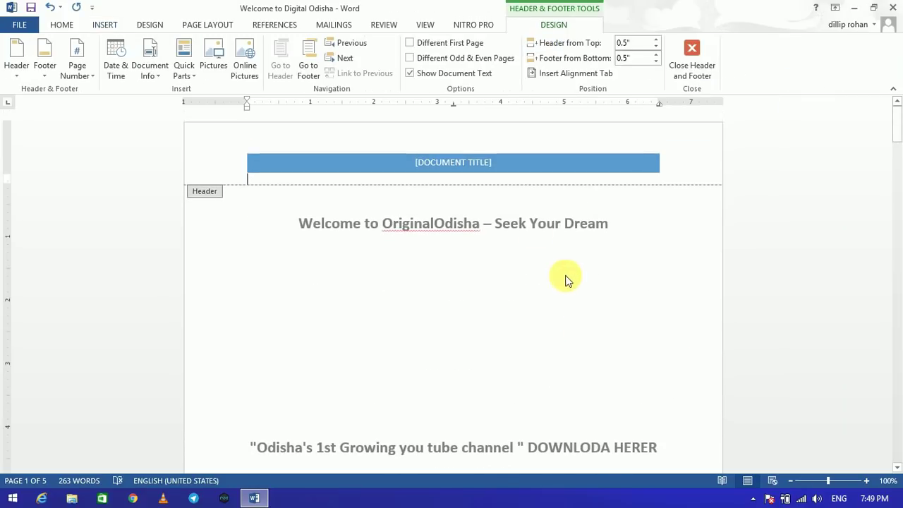
pyautogui.click(499, 169)
pyautogui.press('Delete')
pyautogui.write('DIOGJTPKGPIW[G[WETGWE[T[OWS')
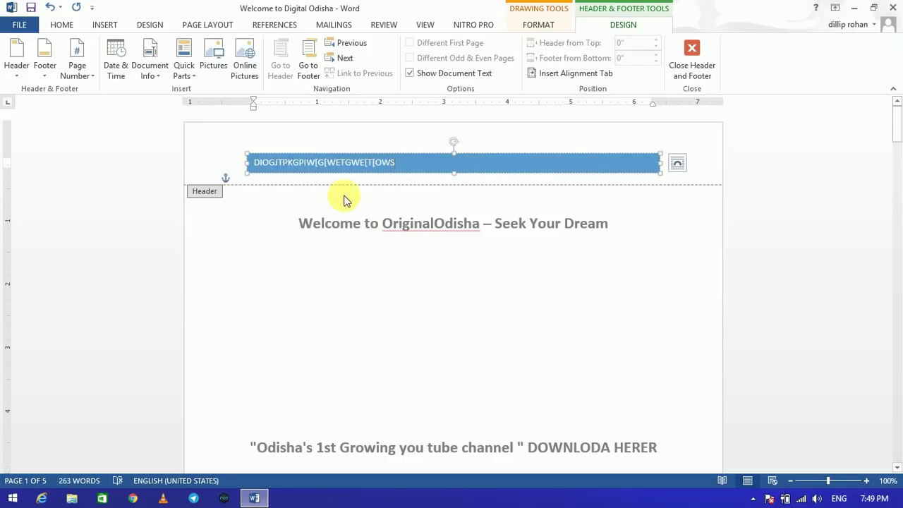
pyautogui.click(213, 192)
pyautogui.hotkey('ctrl', 'a')
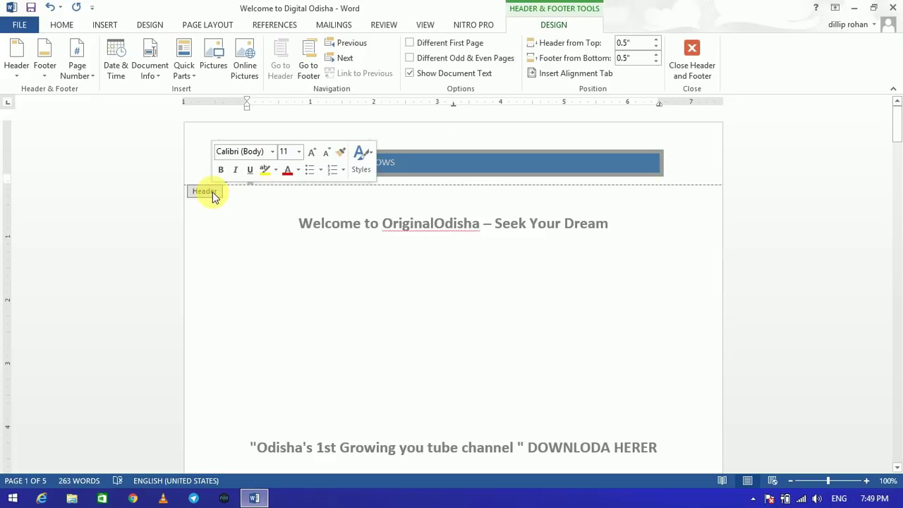
pyautogui.doubleClick(209, 194)
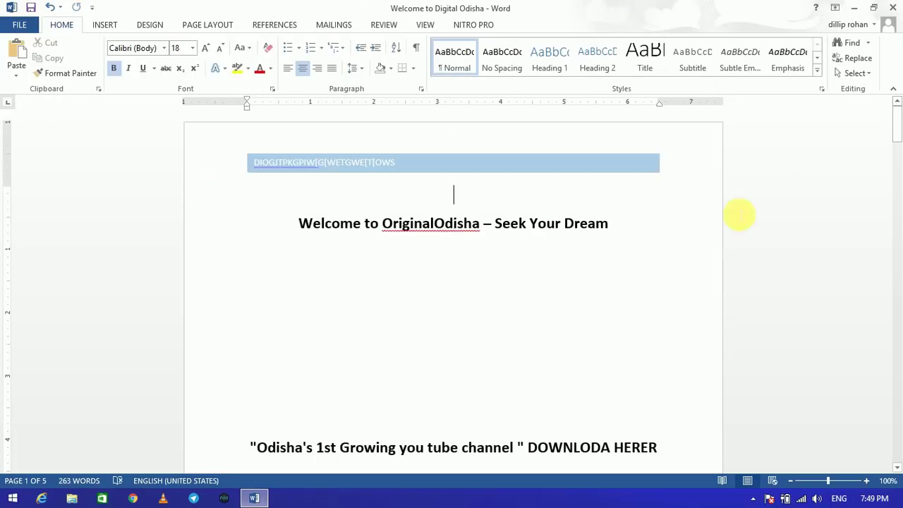
# Reopen the header briefly, then close header editing again
pyautogui.moveTo(897, 146)
pyautogui.mouseDown()
pyautogui.moveTo(897, 227)
pyautogui.moveTo(897, 117)
pyautogui.mouseUp()
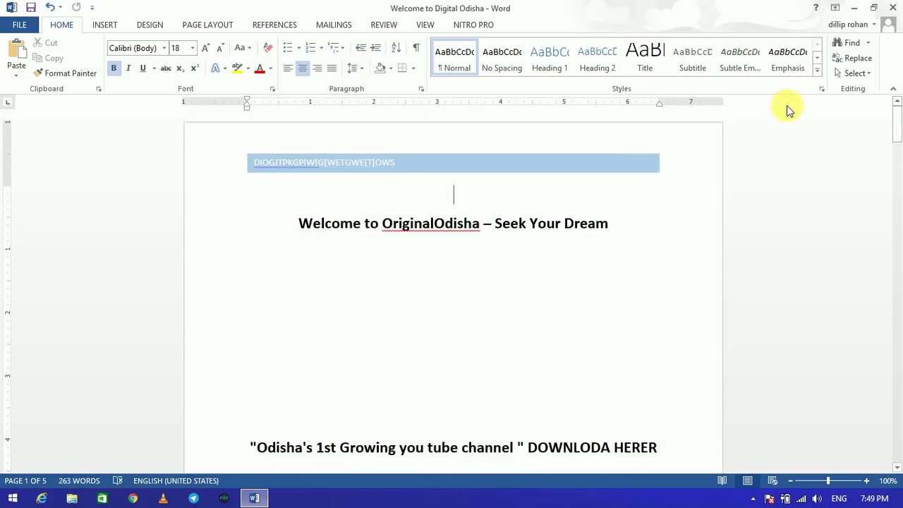
pyautogui.doubleClick(310, 162)
pyautogui.click(702, 49)
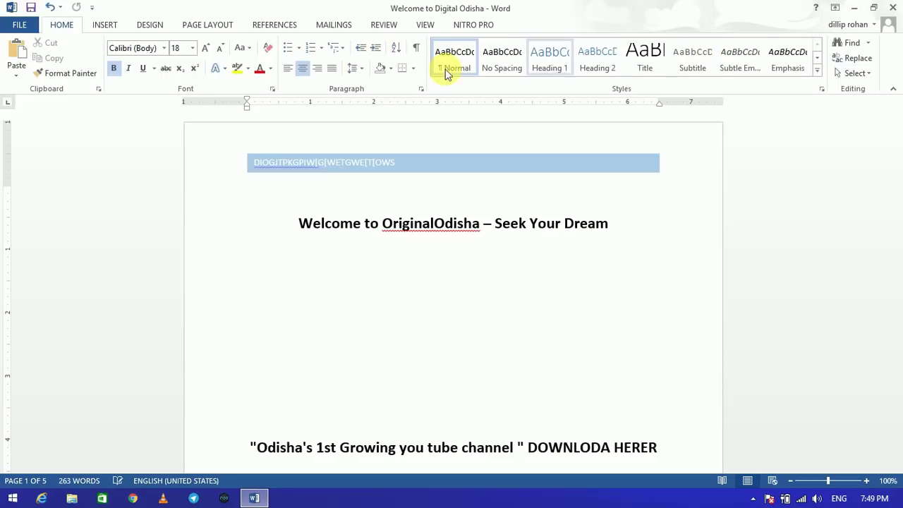
pyautogui.click(106, 24)
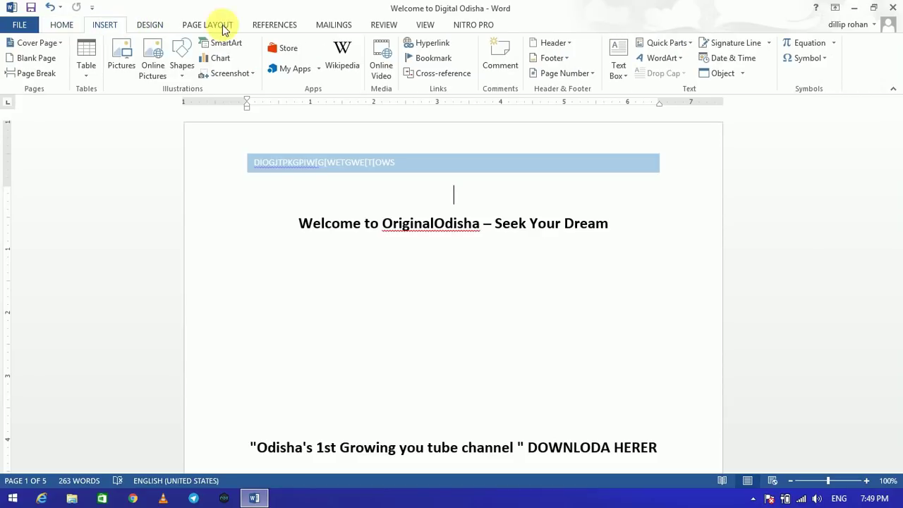
# Insert the Austin footer design and return to the document body
pyautogui.click(557, 59)
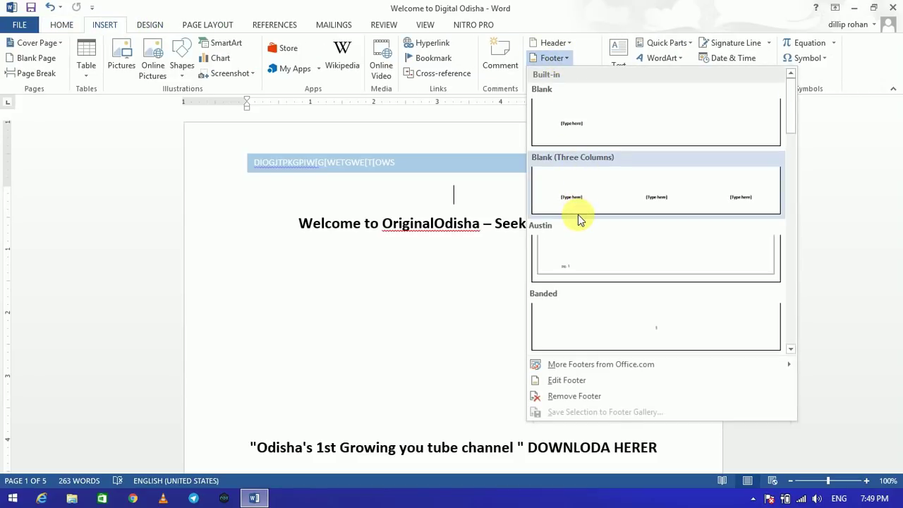
pyautogui.click(576, 262)
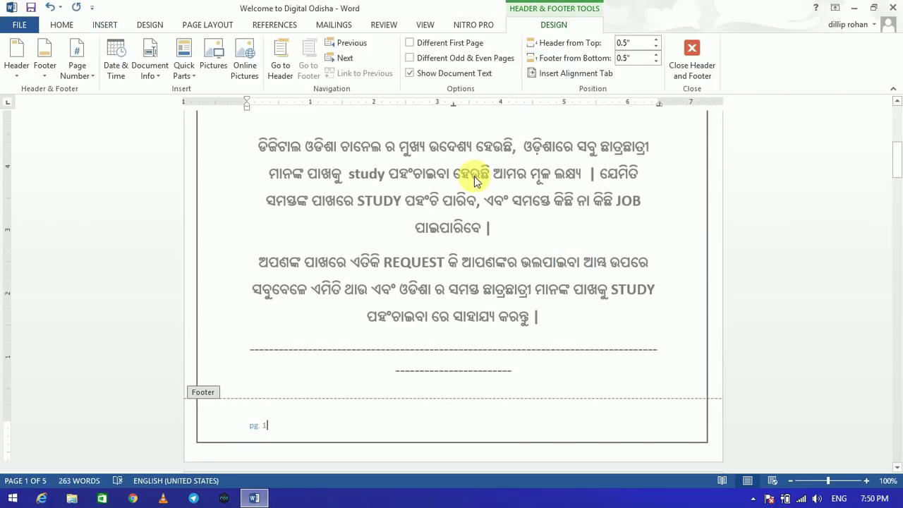
pyautogui.doubleClick(210, 388)
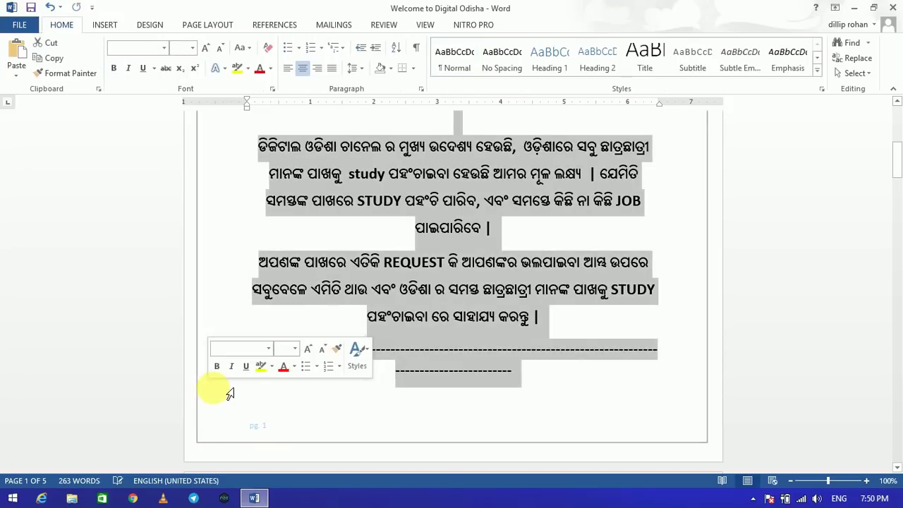
pyautogui.click(611, 373)
# Open and close header editing twice, ending back in the body
pyautogui.moveTo(896, 161)
pyautogui.mouseDown()
pyautogui.moveTo(896, 236)
pyautogui.moveTo(896, 125)
pyautogui.mouseUp()
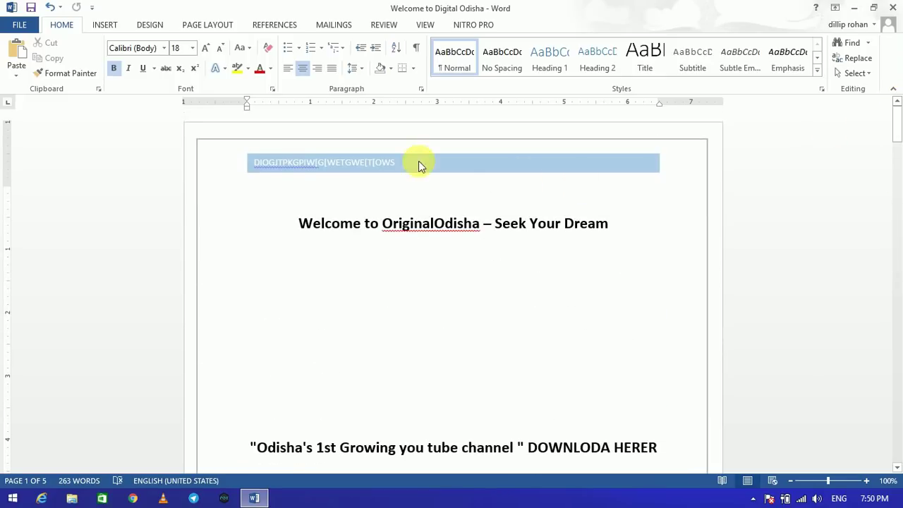
pyautogui.doubleClick(258, 167)
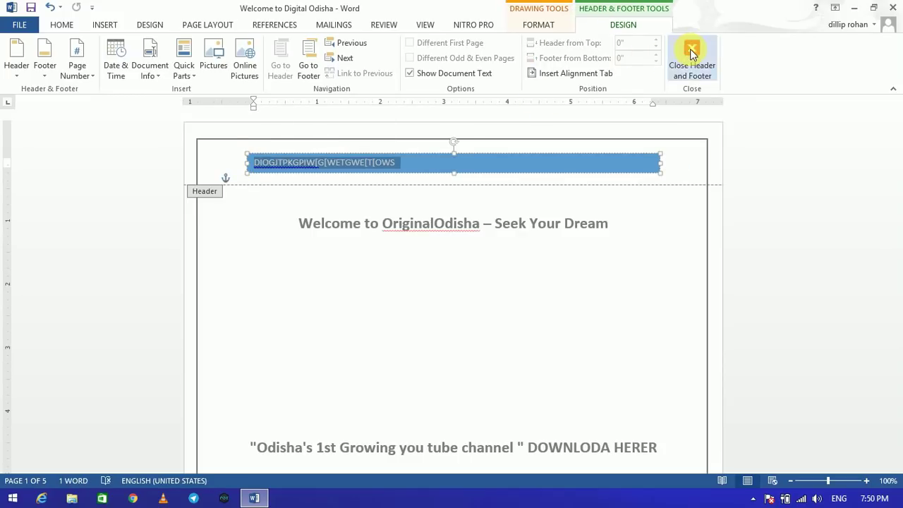
pyautogui.click(692, 54)
pyautogui.doubleClick(254, 148)
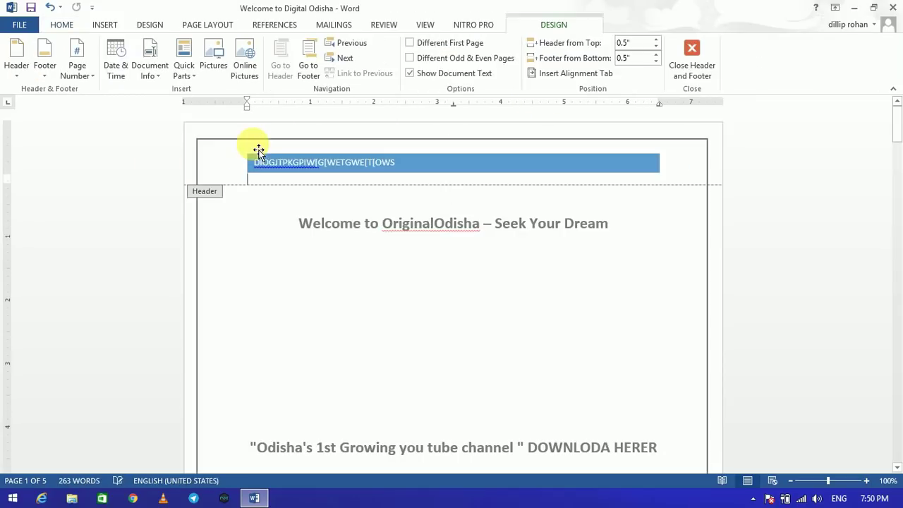
pyautogui.click(687, 57)
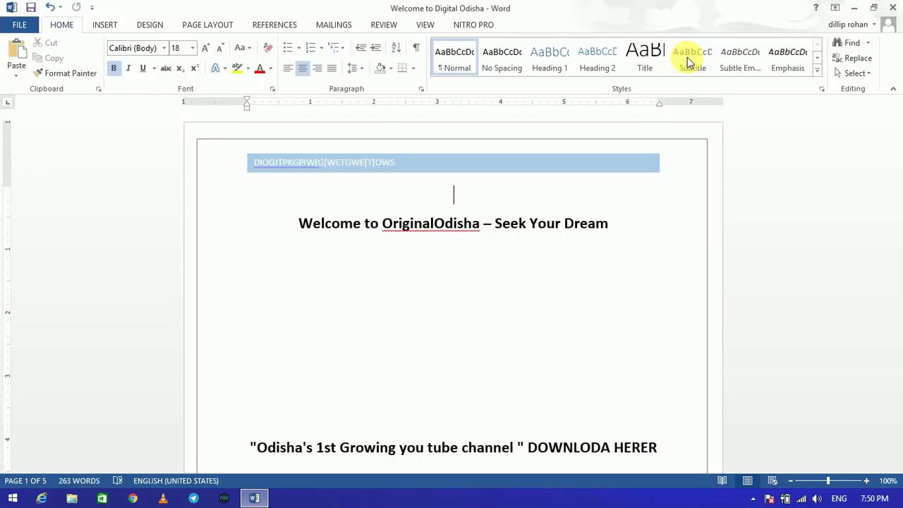
# Look through the Page Number options without applying any, then bring up Text Box designs
pyautogui.click(105, 26)
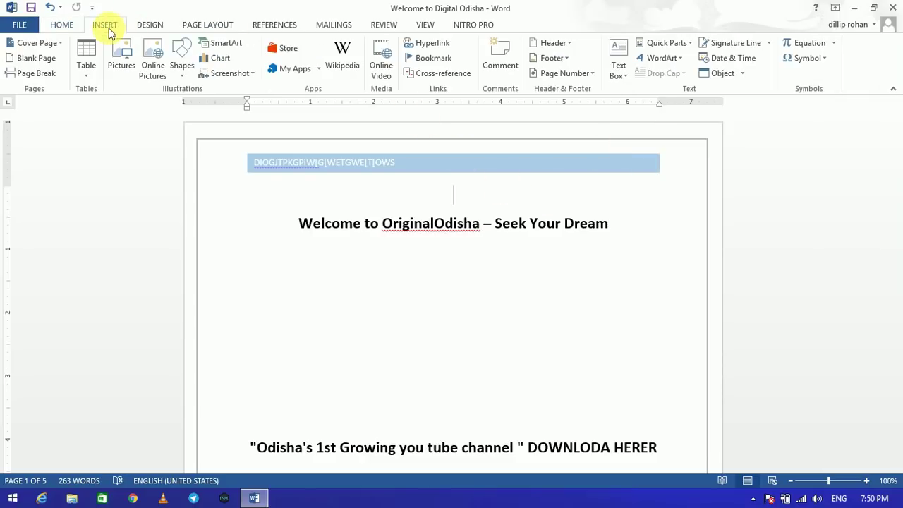
pyautogui.click(568, 73)
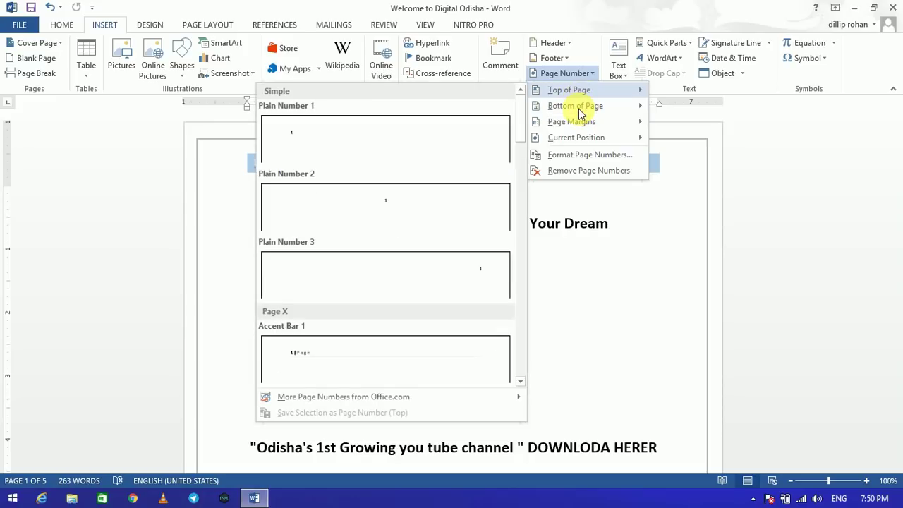
pyautogui.click(669, 240)
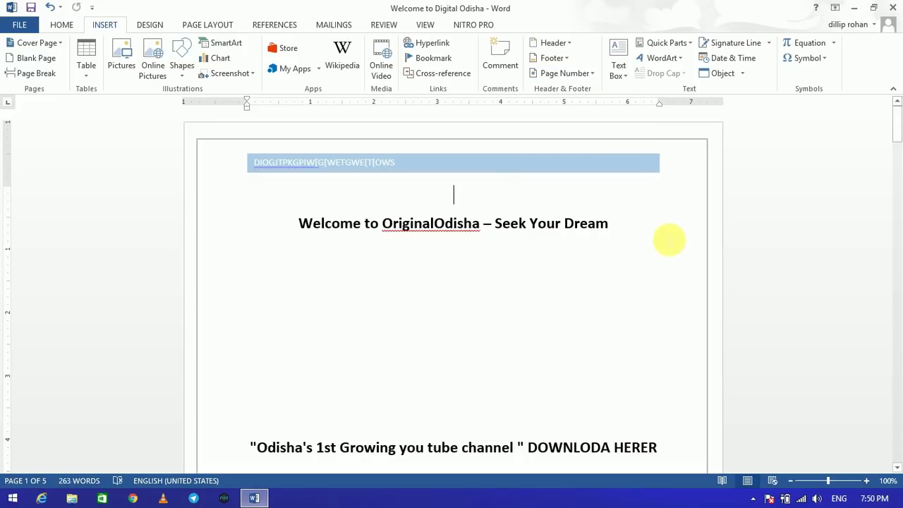
pyautogui.click(618, 71)
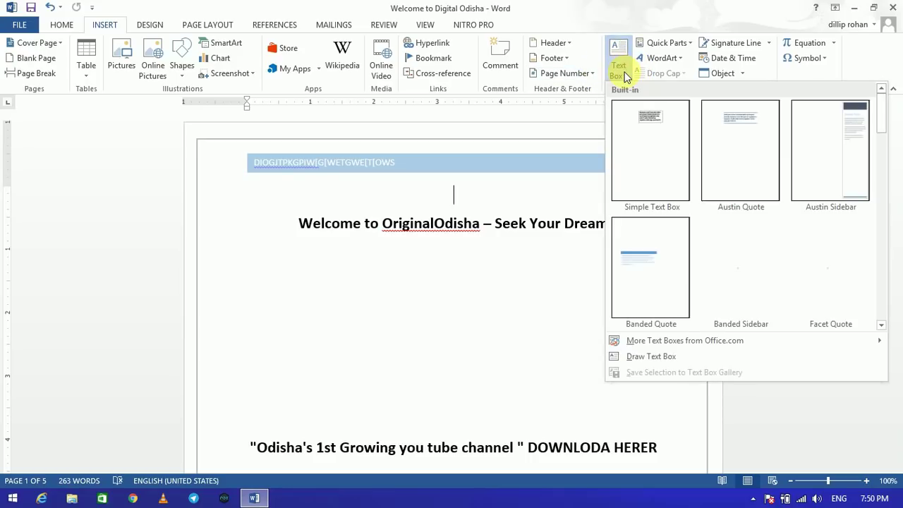
# Draw a text box below the title, type sample text, and fill it blue
pyautogui.click(651, 356)
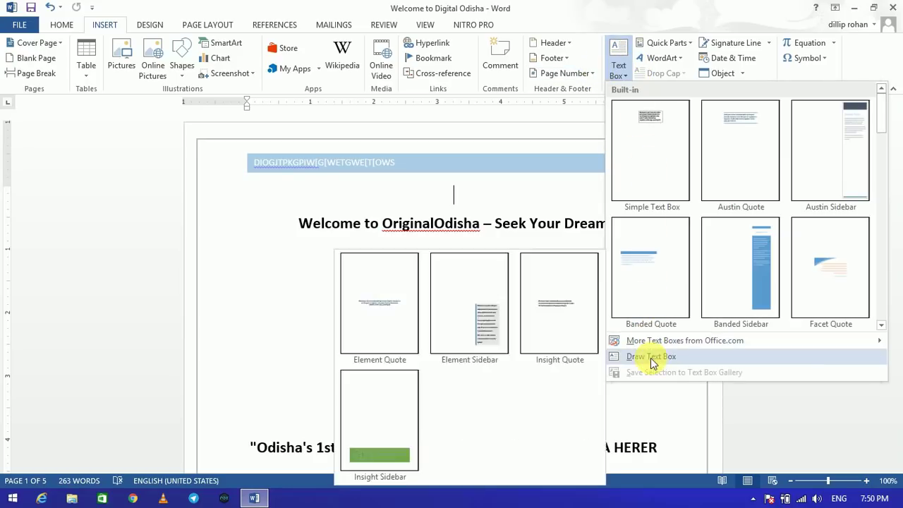
pyautogui.moveTo(338, 279); pyautogui.dragTo(592, 338)
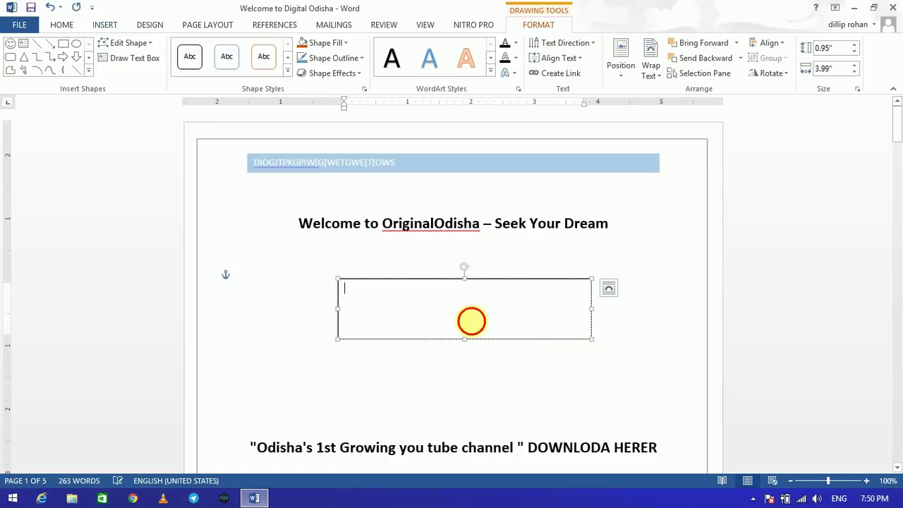
pyautogui.write(';WEK[GK’[KGH[‘KDH[KER[HEHERHJET')
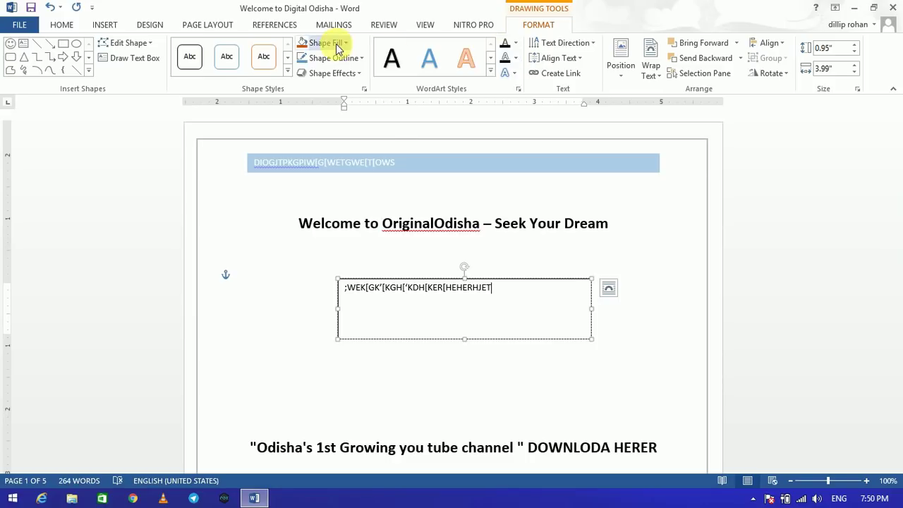
pyautogui.click(327, 43)
pyautogui.click(380, 146)
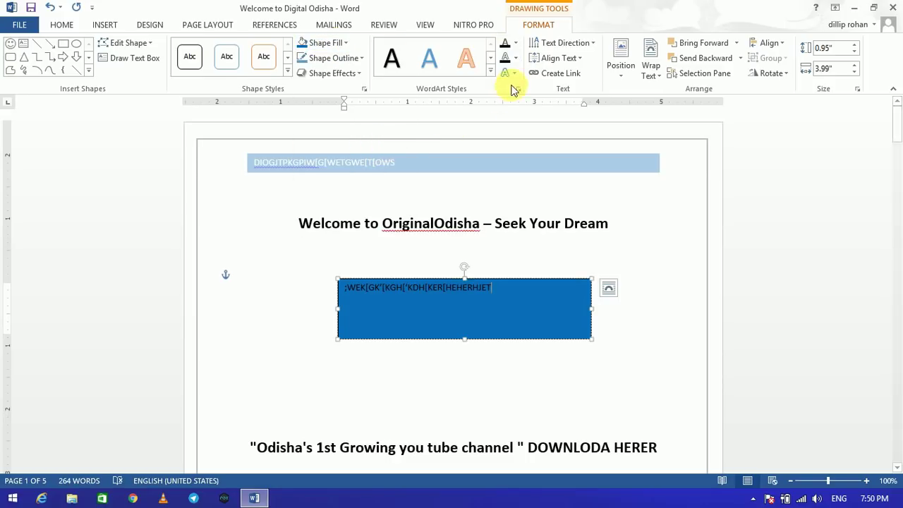
# Colour the text box's text yellow
pyautogui.click(516, 43)
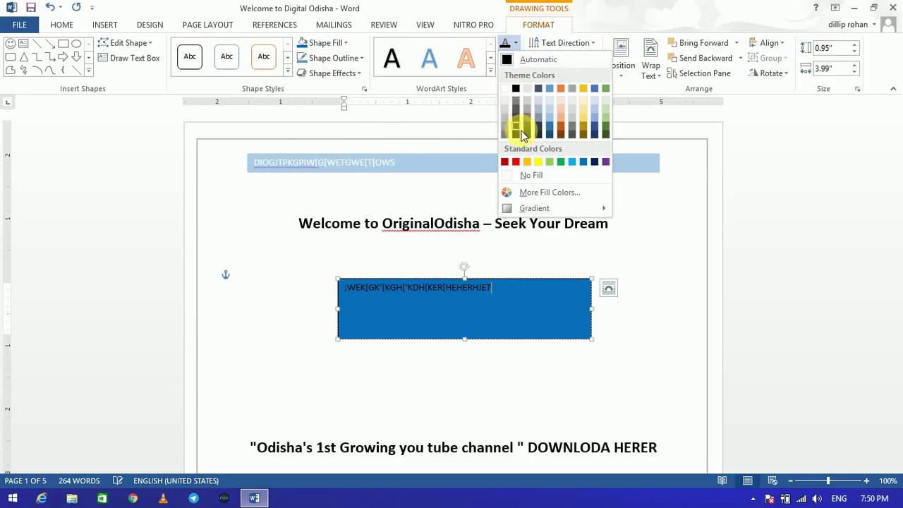
pyautogui.click(535, 161)
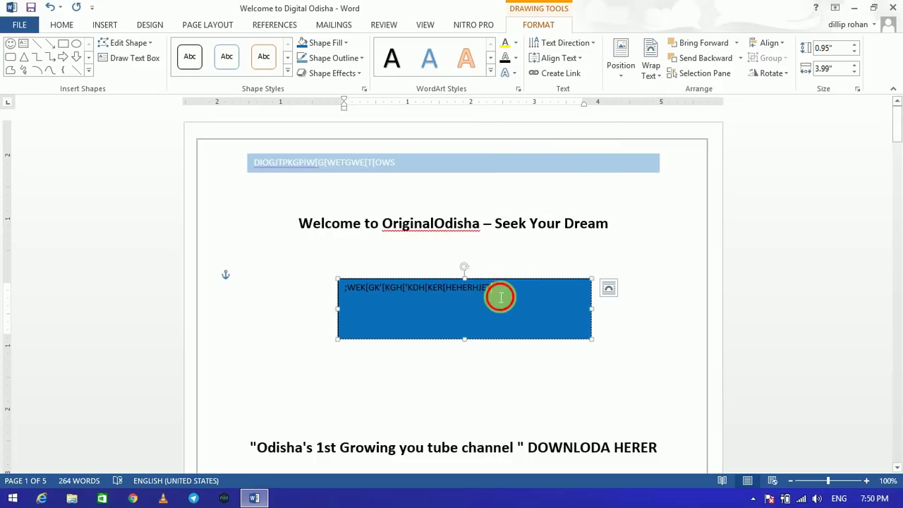
pyautogui.moveTo(500, 297); pyautogui.dragTo(275, 280)
pyautogui.click(505, 43)
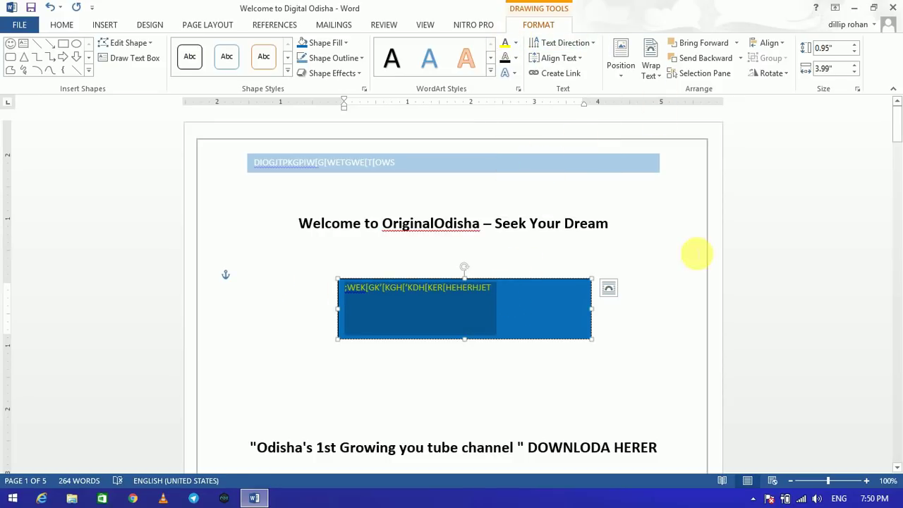
pyautogui.click(491, 298)
pyautogui.moveTo(500, 292); pyautogui.dragTo(346, 292)
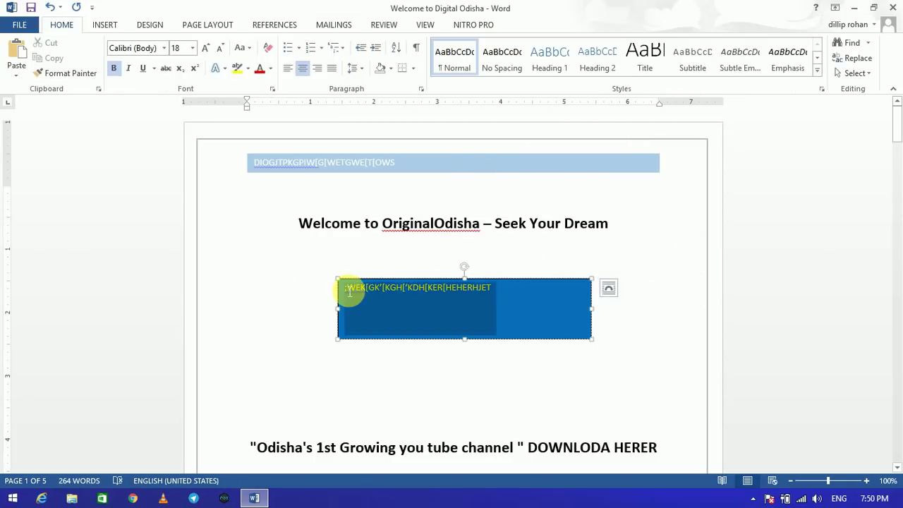
# Enlarge the text box font to 28 pt with Grow Font
pyautogui.click(61, 24)
pyautogui.click(206, 48)
pyautogui.click(206, 47)
pyautogui.click(206, 47)
pyautogui.click(206, 47)
pyautogui.click(205, 48)
pyautogui.click(203, 47)
pyautogui.click(203, 48)
pyautogui.click(446, 360)
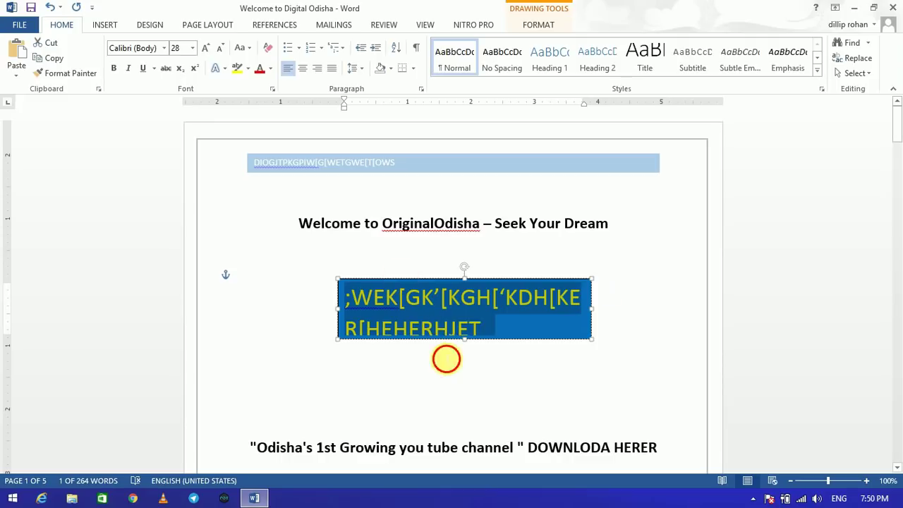
pyautogui.click(402, 280)
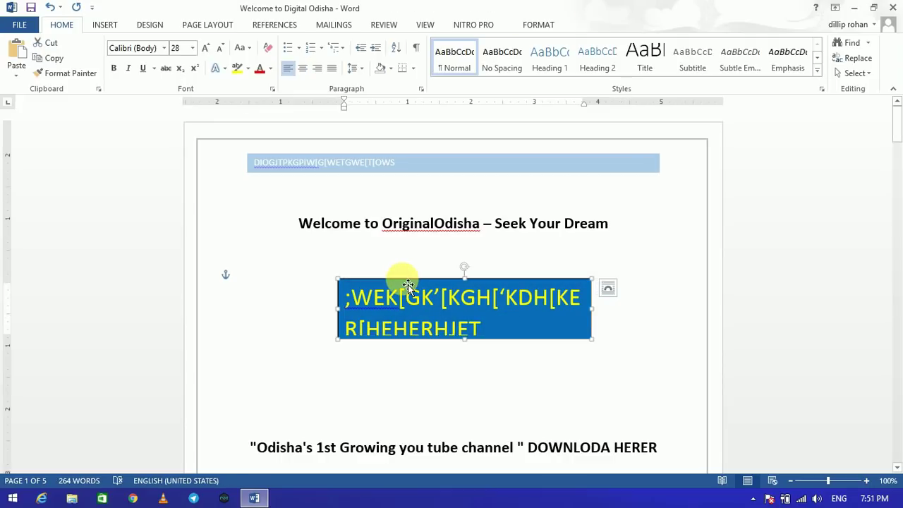
# Cut the blue text box from below the Welcome heading, leaving Quick Parts unused
pyautogui.rightClick(408, 285)
pyautogui.click(473, 37)
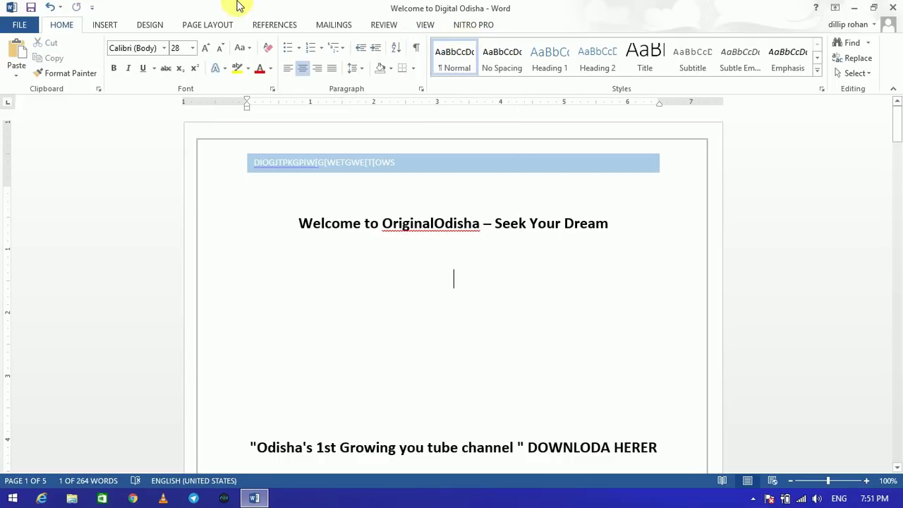
pyautogui.click(108, 25)
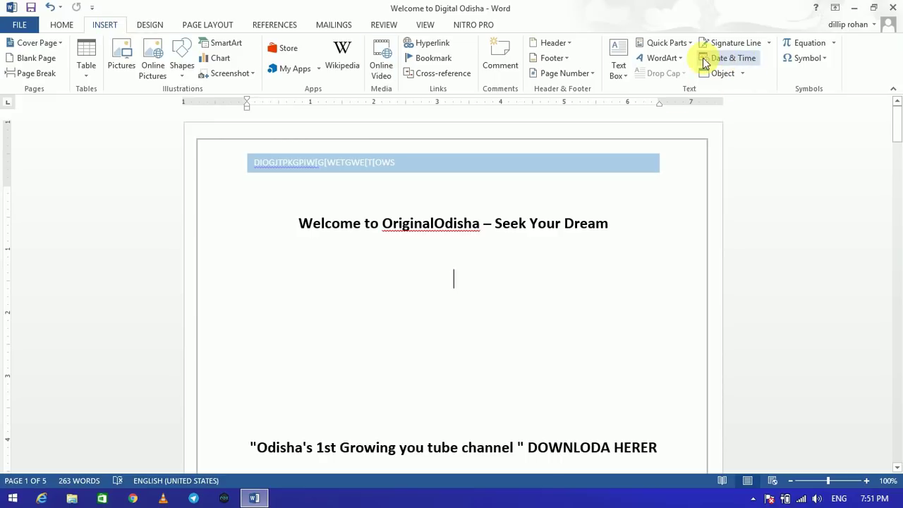
pyautogui.click(671, 43)
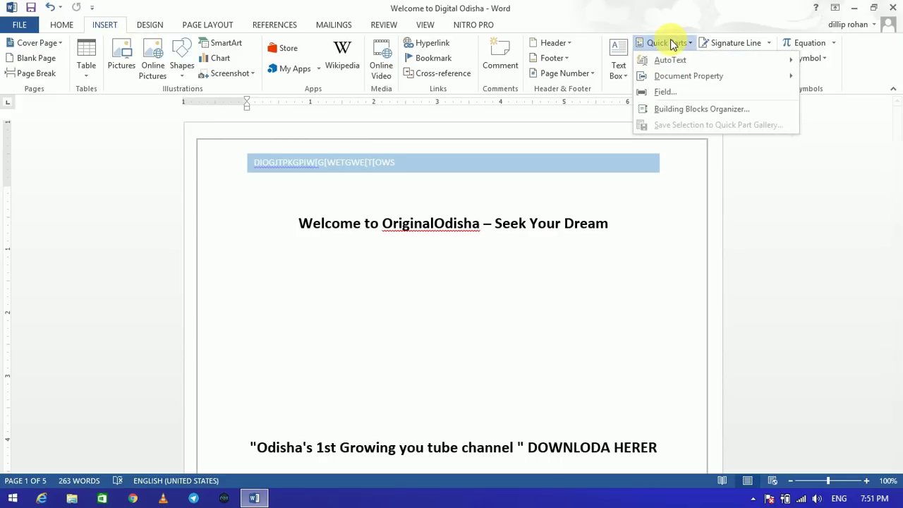
pyautogui.click(681, 238)
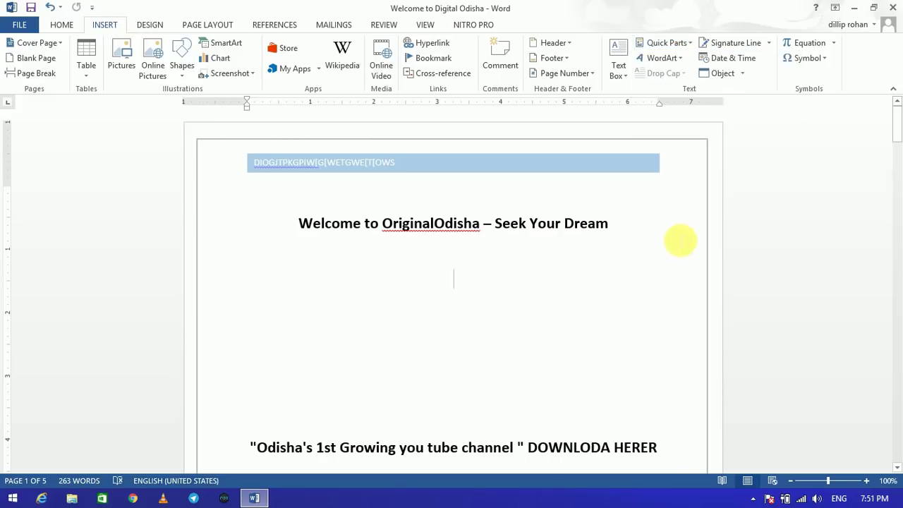
# Insert a WordArt below the title containing the author's first name
pyautogui.click(662, 57)
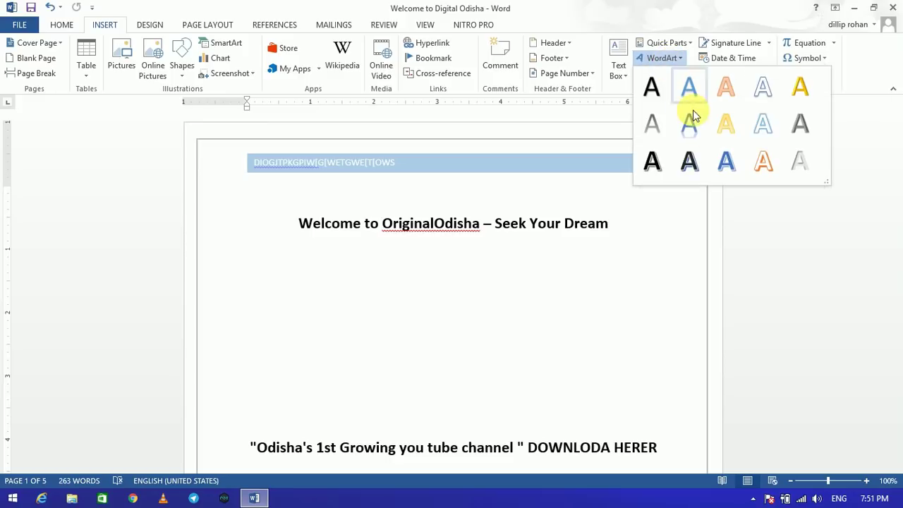
pyautogui.click(691, 163)
pyautogui.write('DIO')
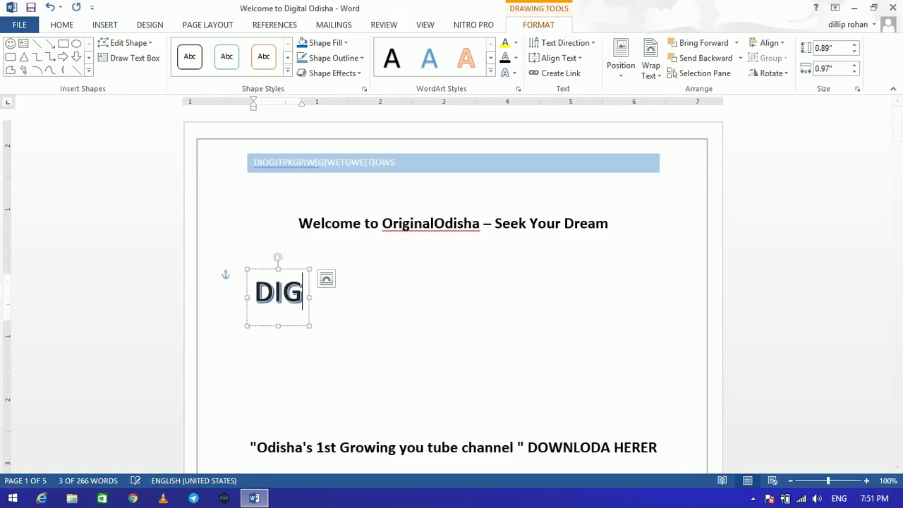
pyautogui.write('G')
pyautogui.press('BackSpace')
pyautogui.write('LLIP')
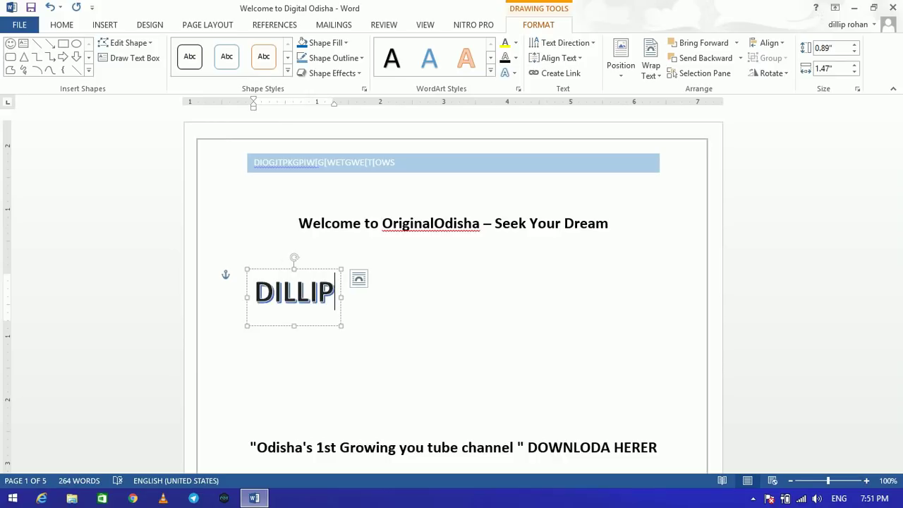
# Try a different WordArt style on the text, then undo the change
pyautogui.moveTo(332, 296); pyautogui.dragTo(218, 299)
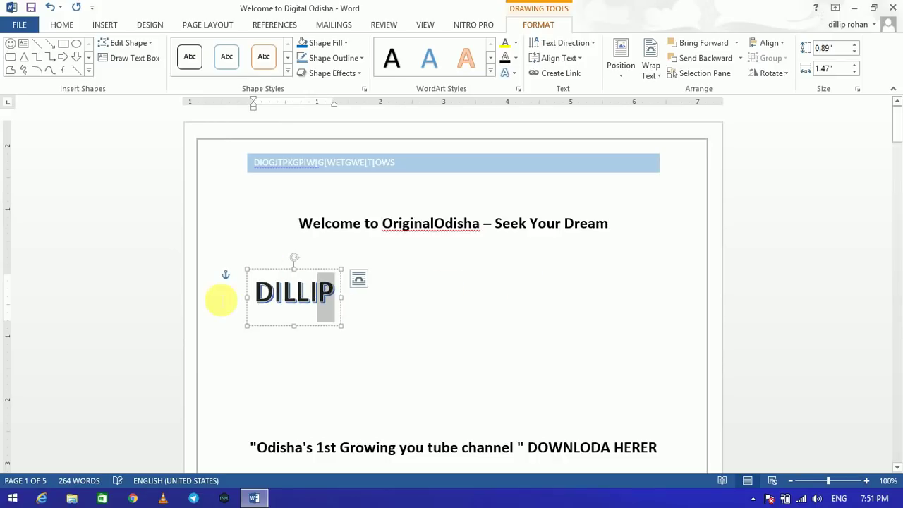
pyautogui.click(392, 58)
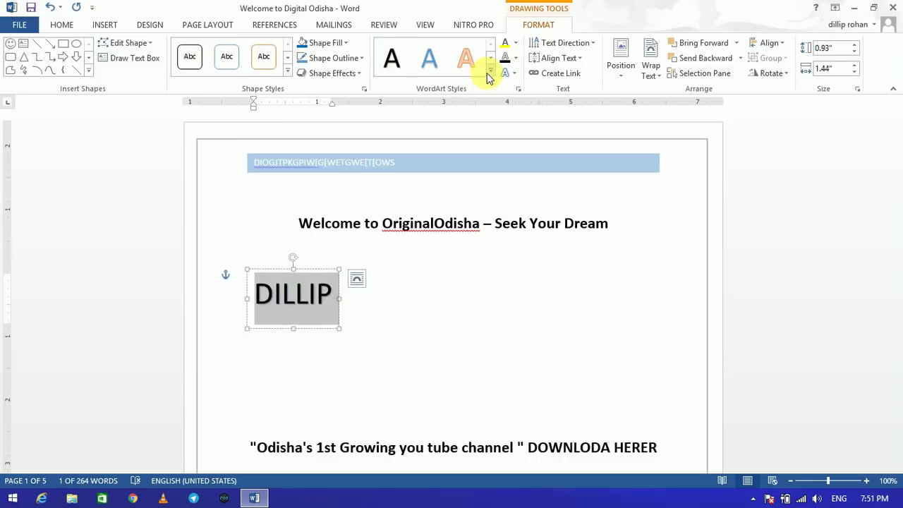
pyautogui.click(490, 71)
pyautogui.click(472, 138)
pyautogui.hotkey('ctrl', 'z')
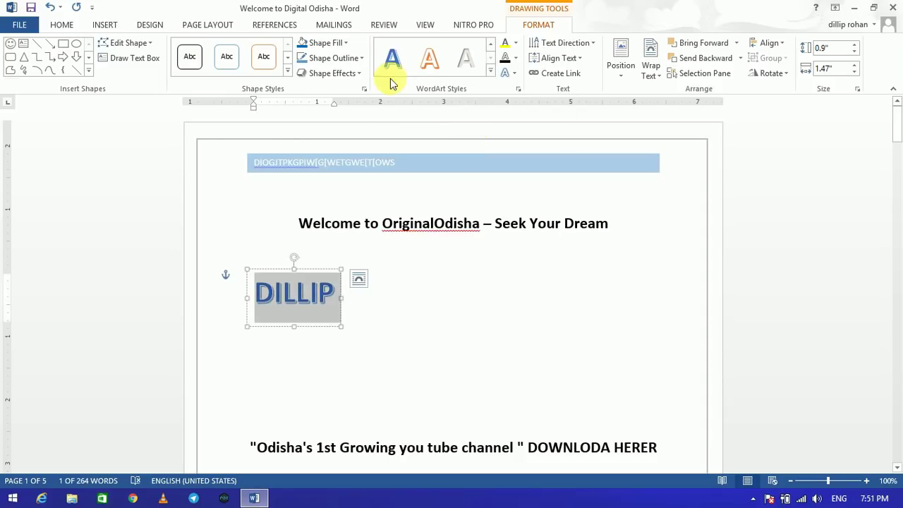
# Fill the WordArt box red and colour its text light blue
pyautogui.click(326, 43)
pyautogui.click(317, 143)
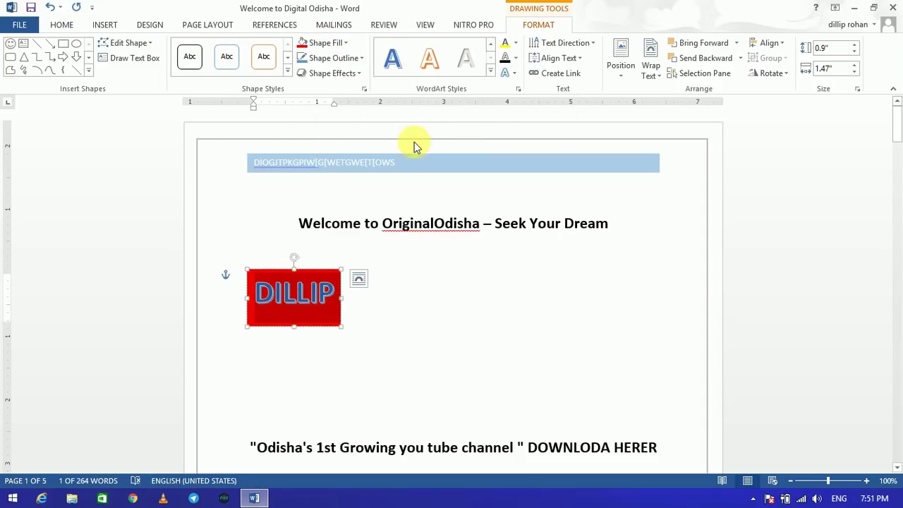
pyautogui.click(516, 43)
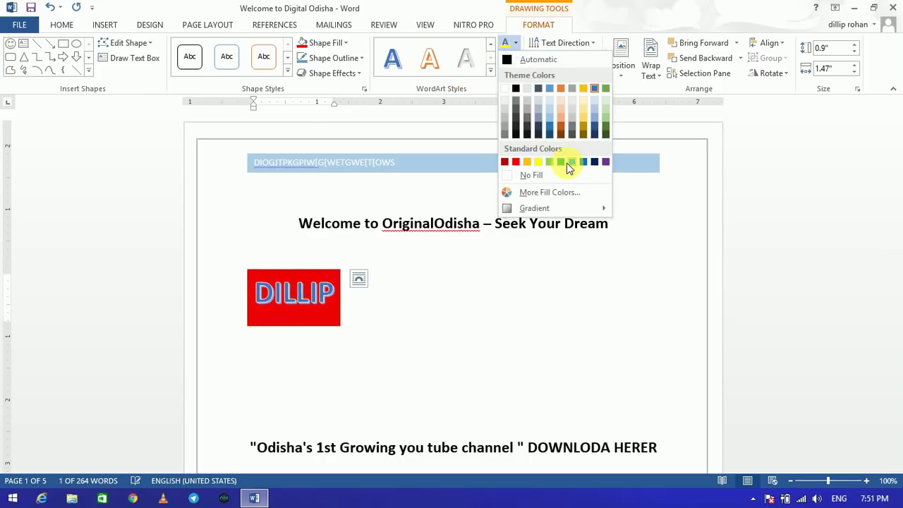
pyautogui.click(568, 163)
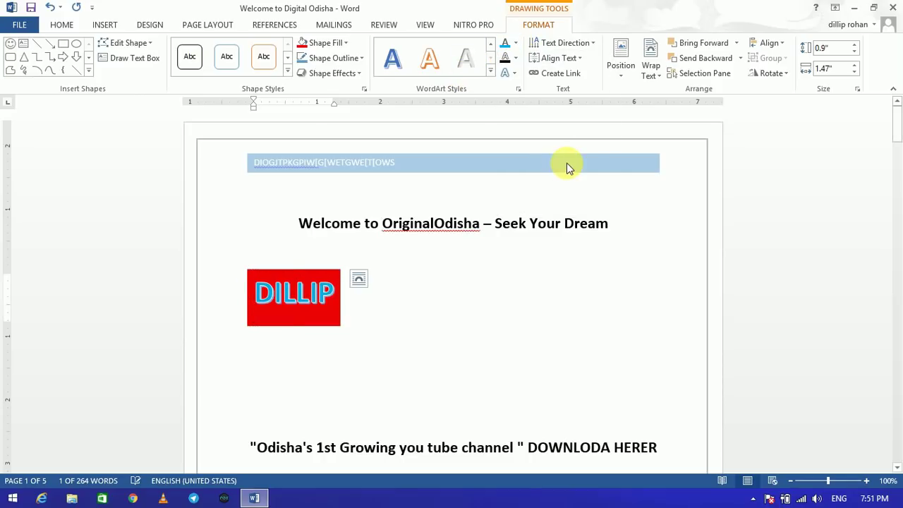
# Enlarge the WordArt text to 100 pt with Grow Font
pyautogui.click(61, 25)
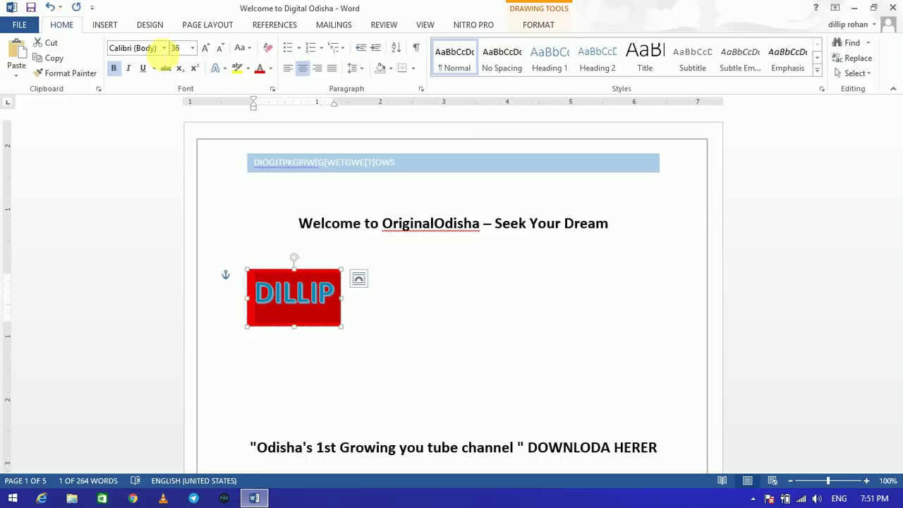
pyautogui.click(211, 52)
pyautogui.click(211, 52)
pyautogui.click(211, 53)
pyautogui.click(588, 374)
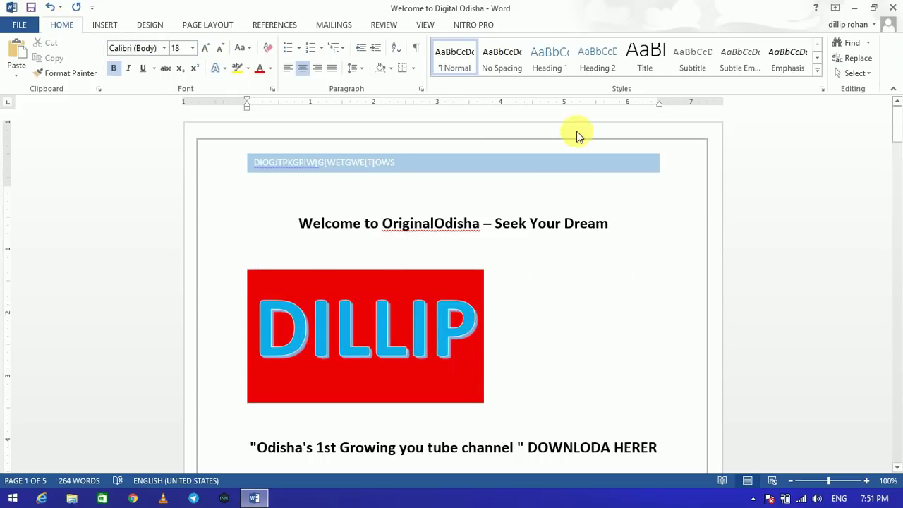
pyautogui.click(104, 25)
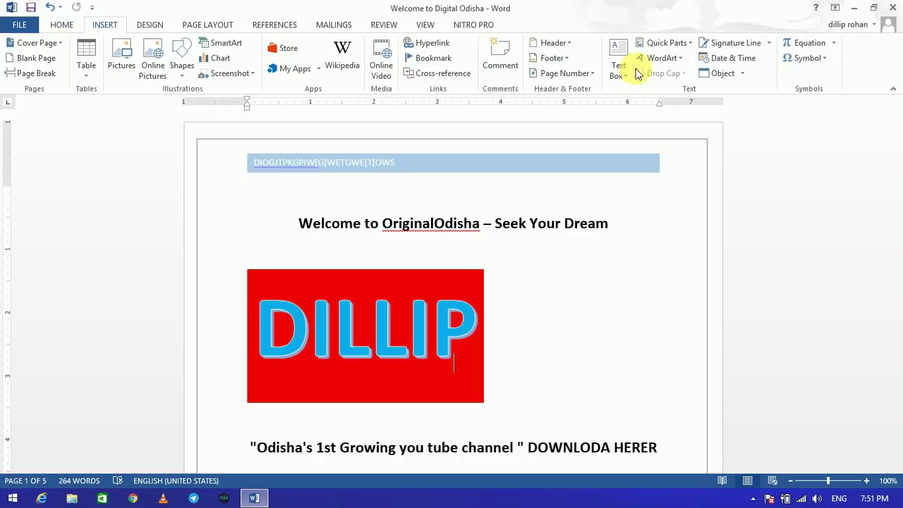
pyautogui.click(744, 43)
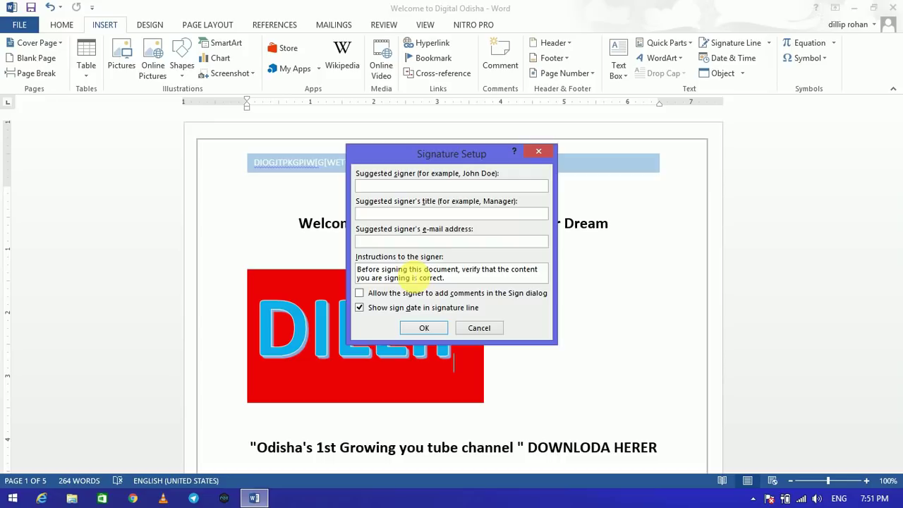
pyautogui.click(542, 151)
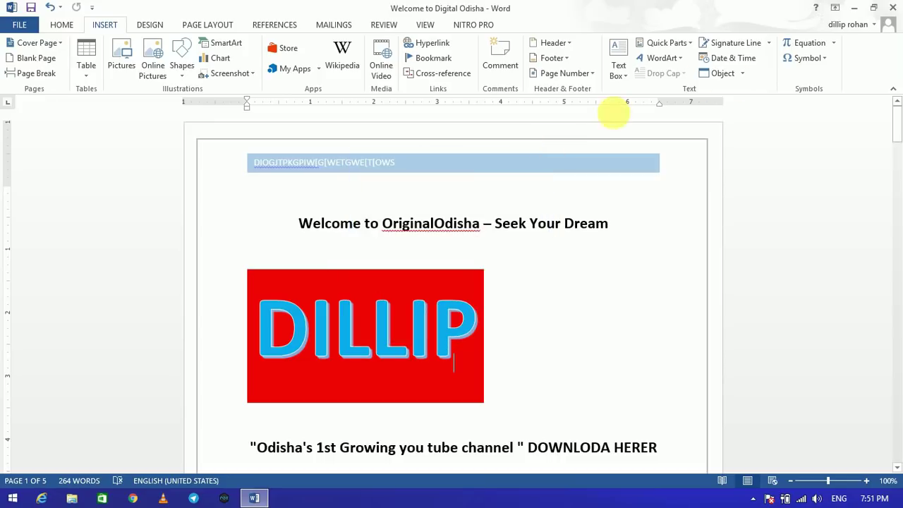
# Insert today's date in the 'Sunday, April 7, 2019' format
pyautogui.click(723, 63)
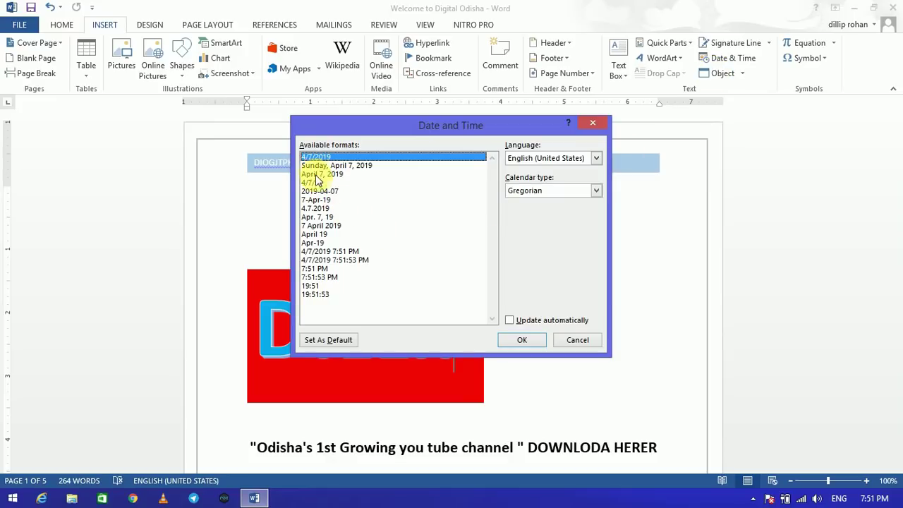
pyautogui.click(318, 165)
pyautogui.click(522, 340)
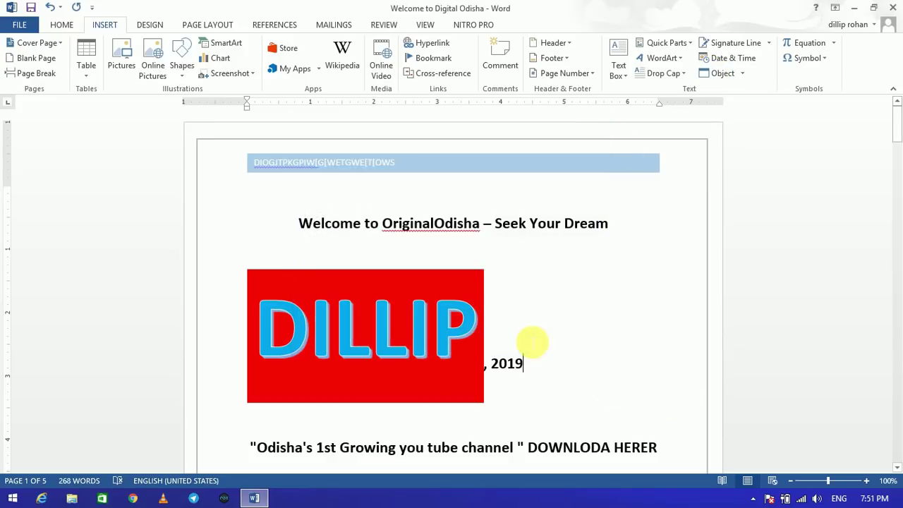
# Drag the red WordArt box up over the Welcome heading, inserting no object
pyautogui.click(389, 383)
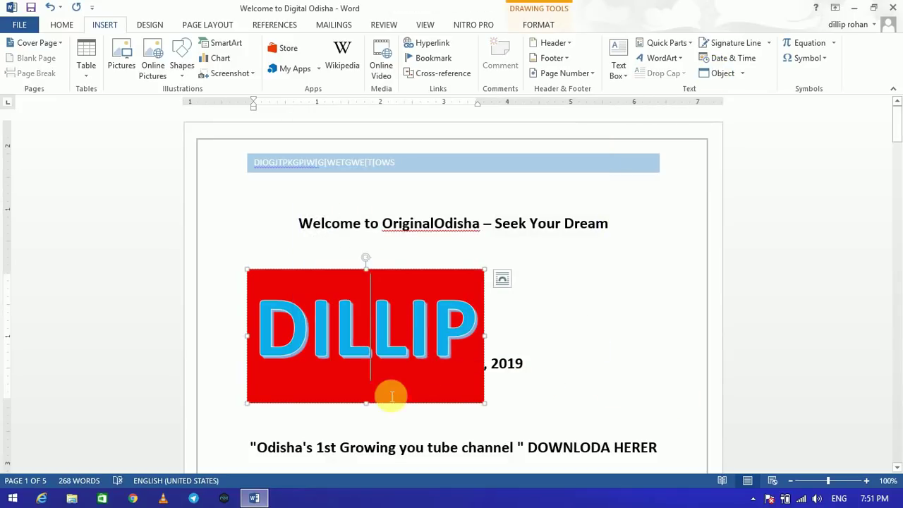
pyautogui.moveTo(385, 403)
pyautogui.mouseDown()
pyautogui.moveTo(411, 308)
pyautogui.moveTo(411, 323)
pyautogui.mouseUp()
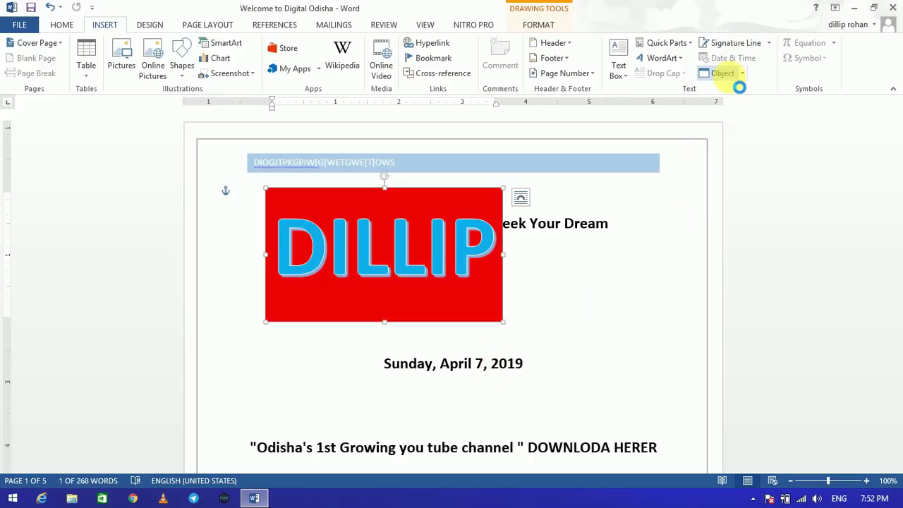
pyautogui.click(737, 81)
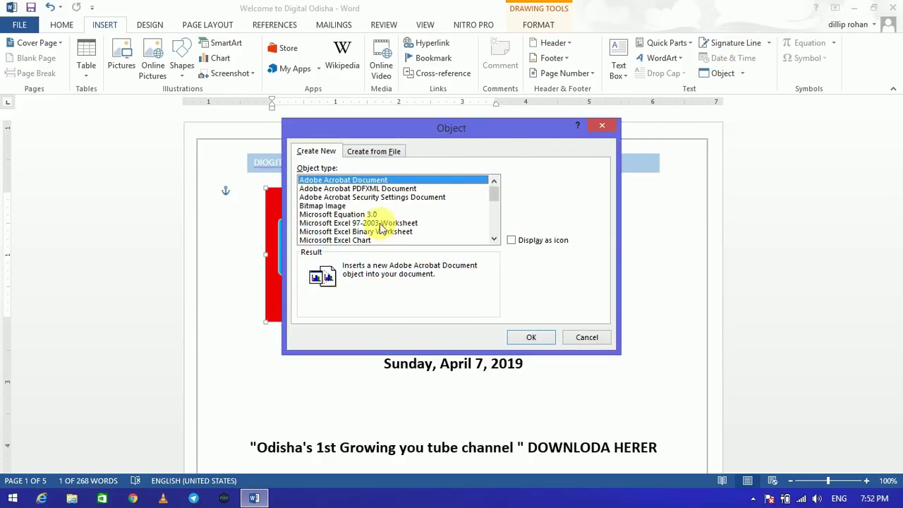
pyautogui.click(613, 133)
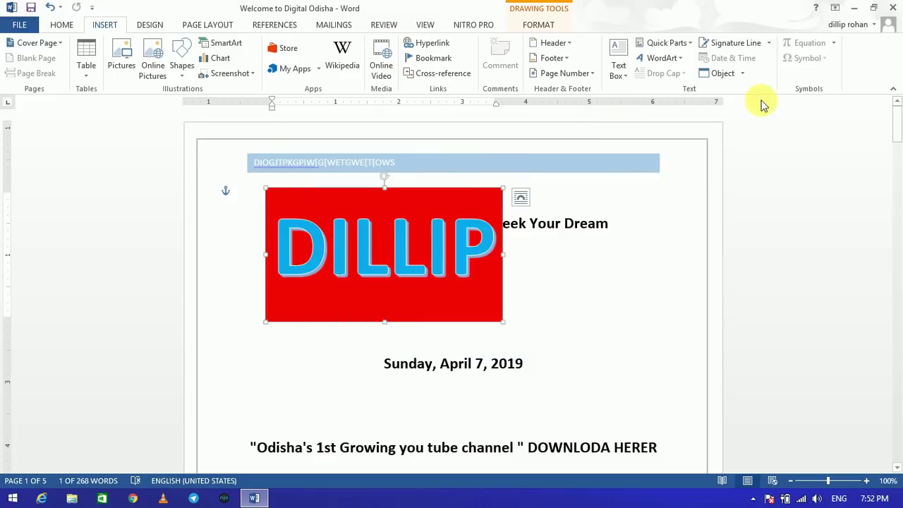
pyautogui.click(608, 292)
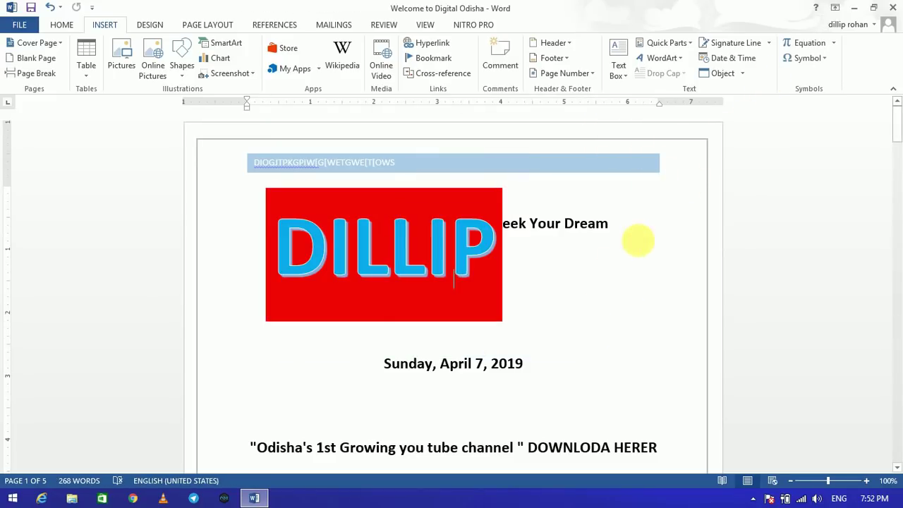
pyautogui.click(832, 44)
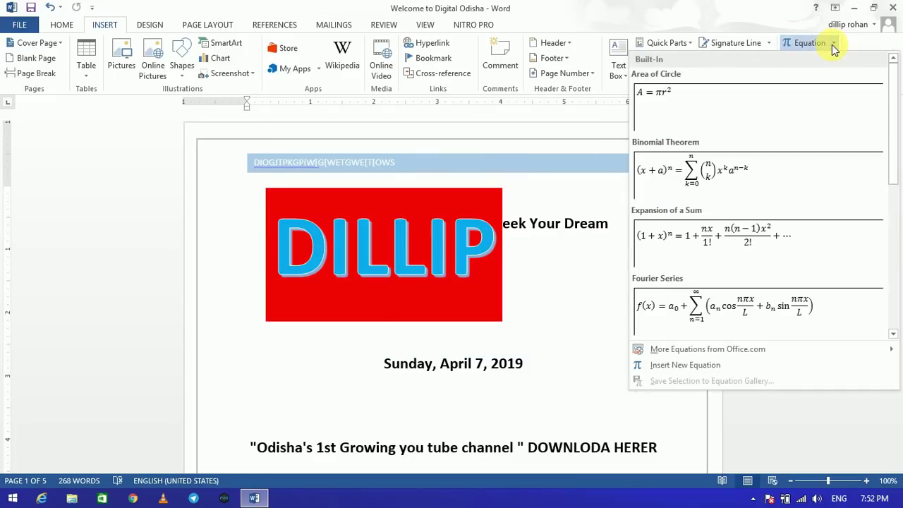
pyautogui.click(694, 246)
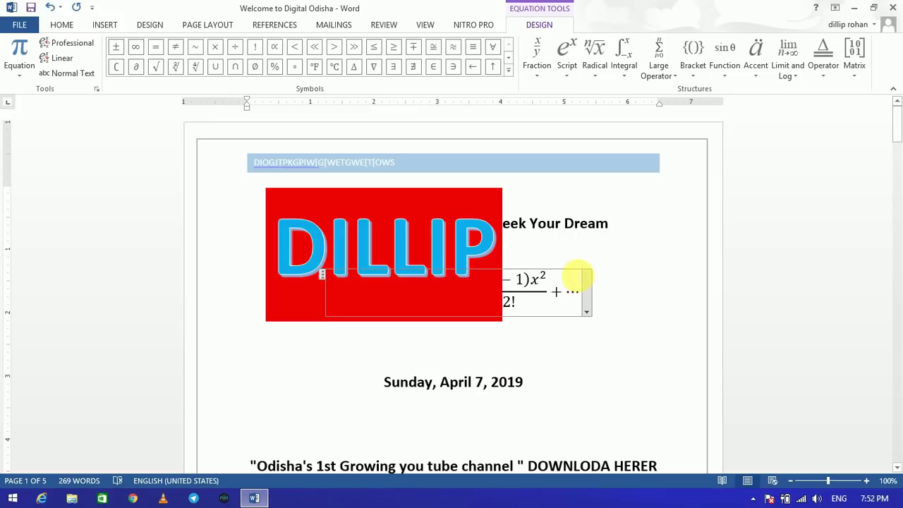
pyautogui.click(349, 212)
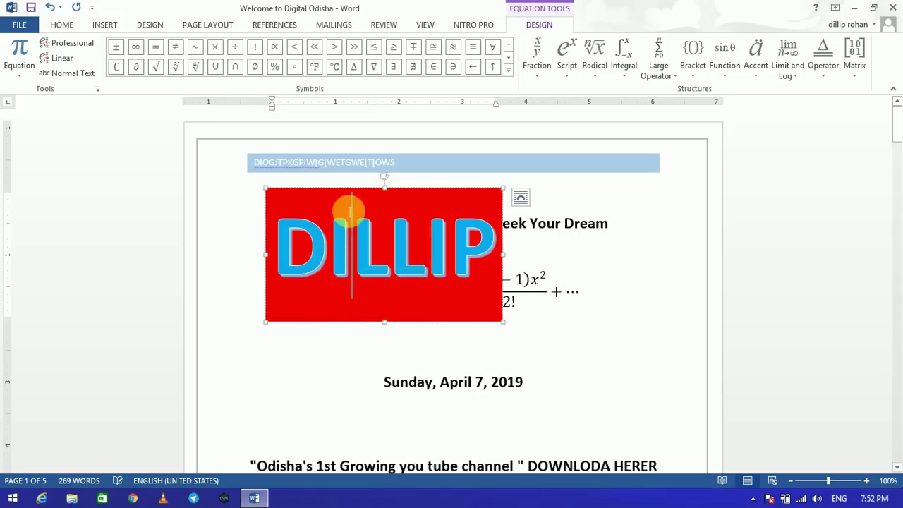
pyautogui.moveTo(338, 256); pyautogui.dragTo(359, 427)
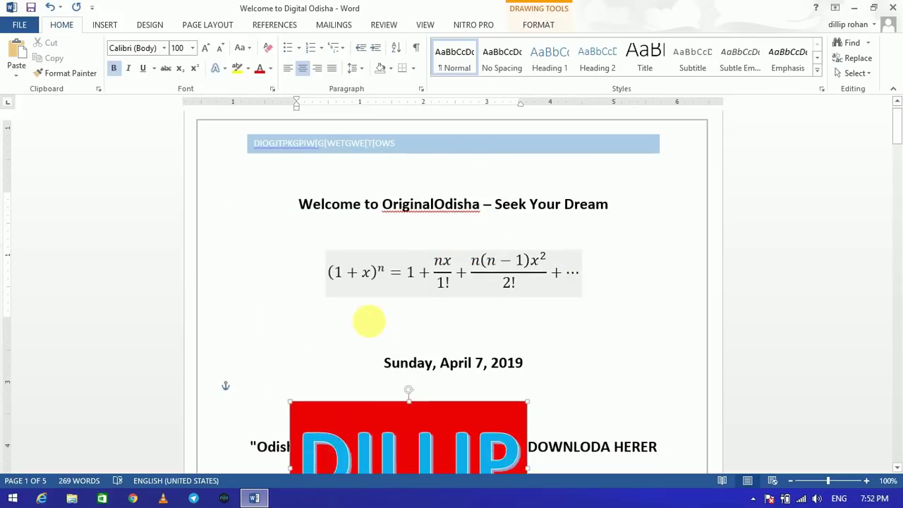
pyautogui.scroll(-5, 369, 321)
pyautogui.moveTo(896, 151); pyautogui.dragTo(899, 127)
pyautogui.click(480, 183)
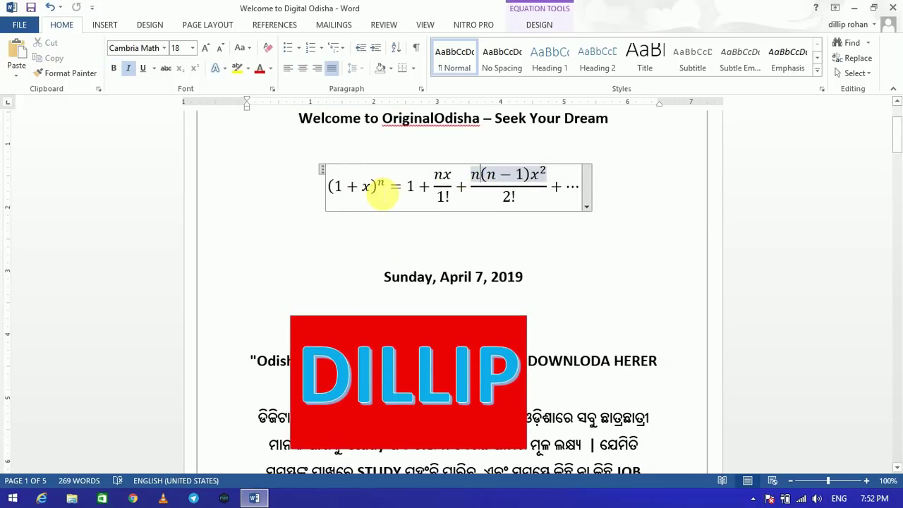
pyautogui.click(371, 186)
pyautogui.hotkey('shift', 'Home')
pyautogui.press('BackSpace')
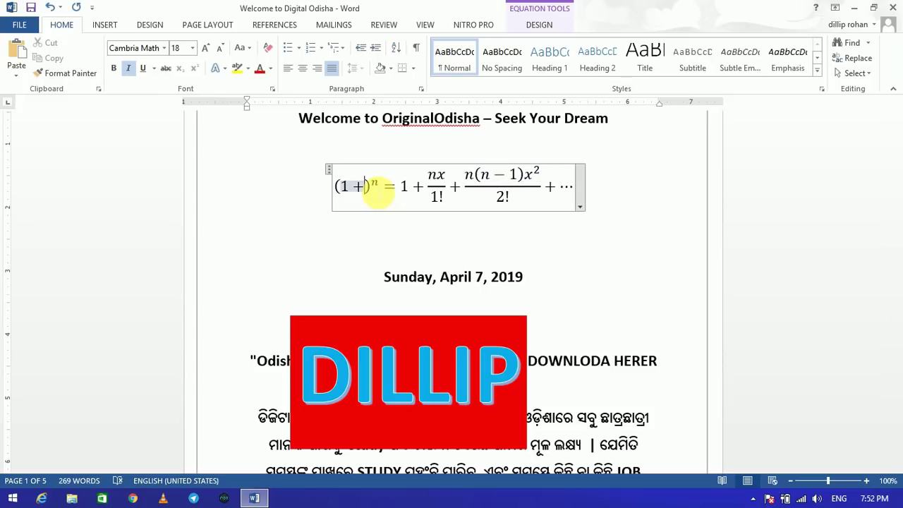
pyautogui.write('Y')
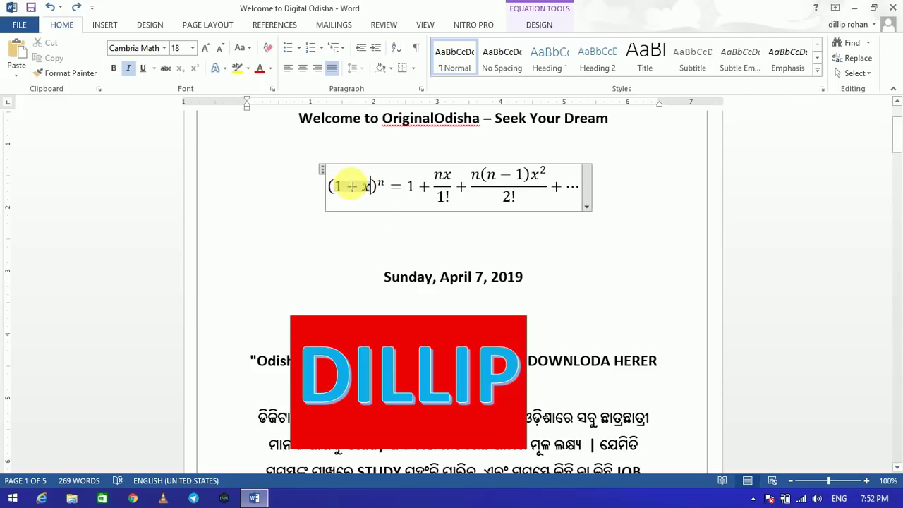
pyautogui.click(351, 185)
pyautogui.press('Delete')
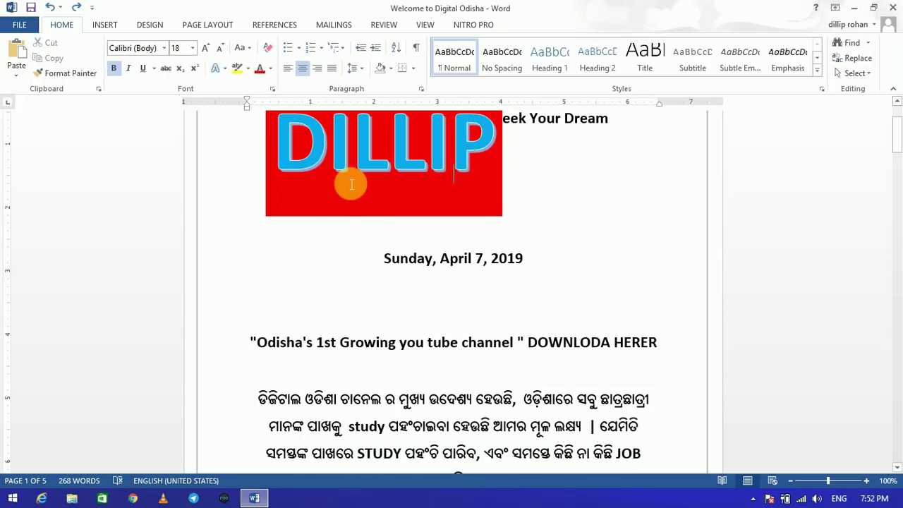
# Insert a ± symbol below the Welcome heading
pyautogui.click(102, 25)
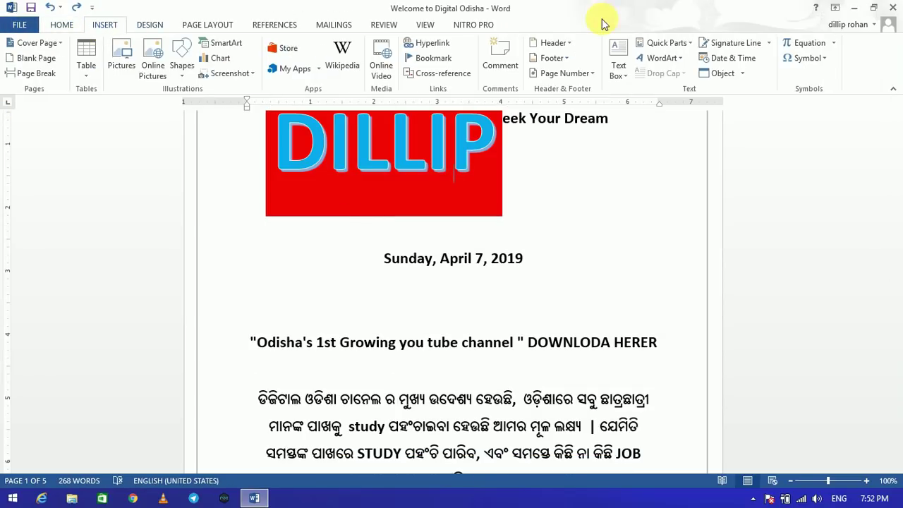
pyautogui.click(815, 59)
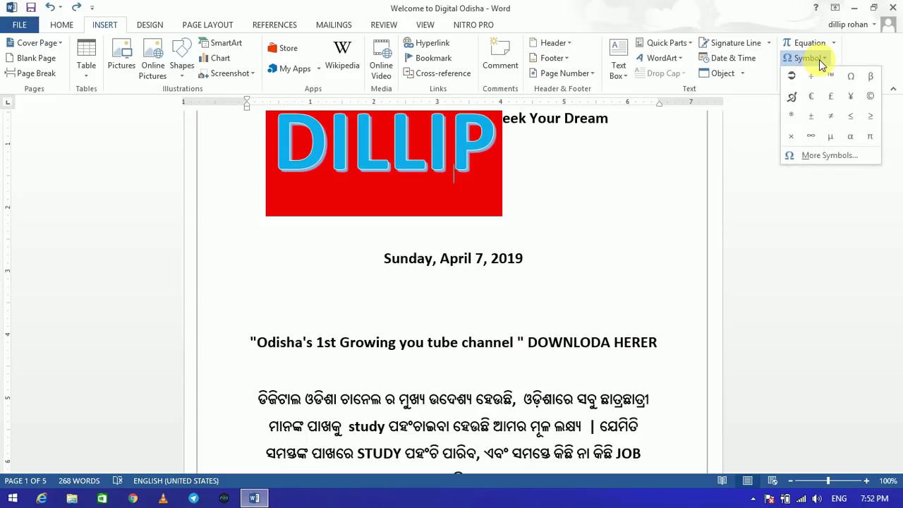
pyautogui.click(811, 117)
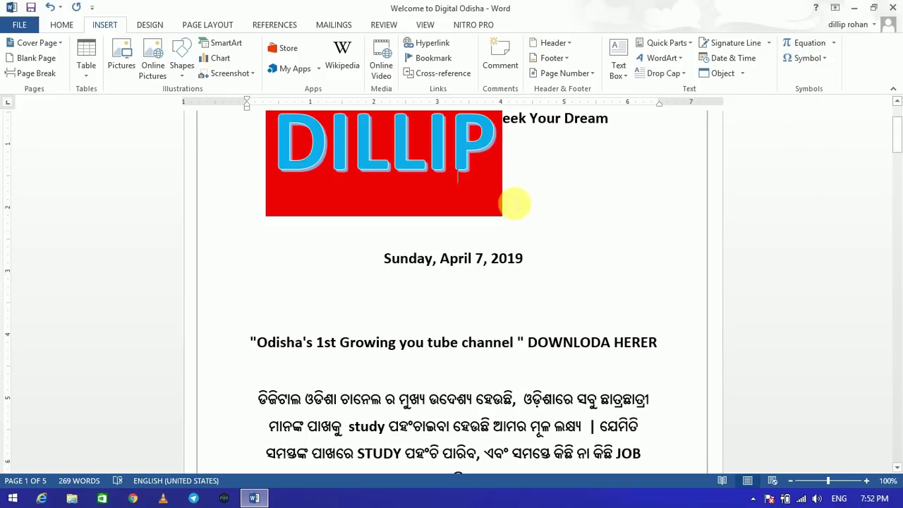
# Drag the red WordArt box down over the date and tagline
pyautogui.click(493, 215)
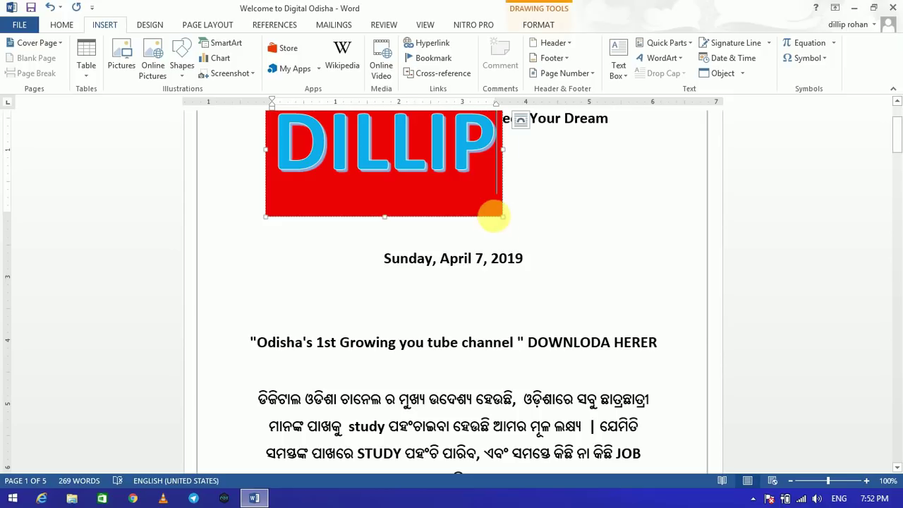
pyautogui.moveTo(494, 216); pyautogui.dragTo(533, 331)
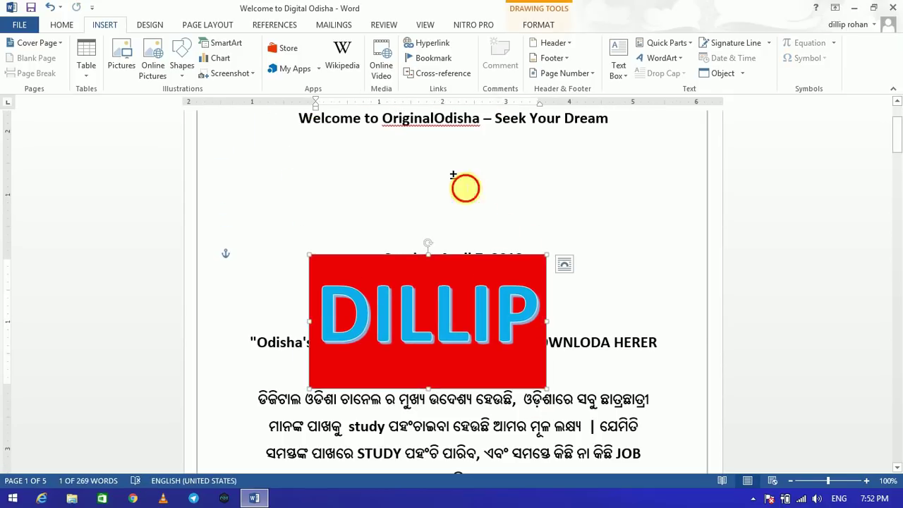
pyautogui.click(466, 187)
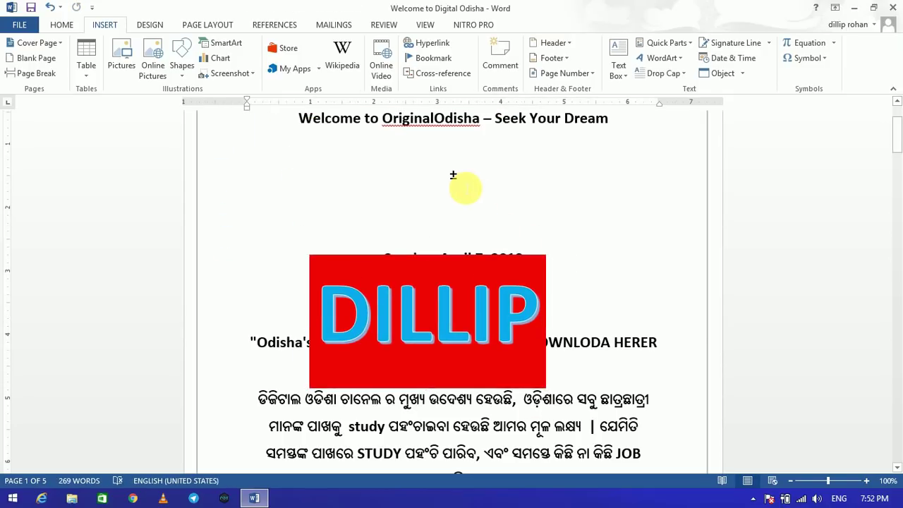
pyautogui.moveTo(896, 144); pyautogui.dragTo(896, 121)
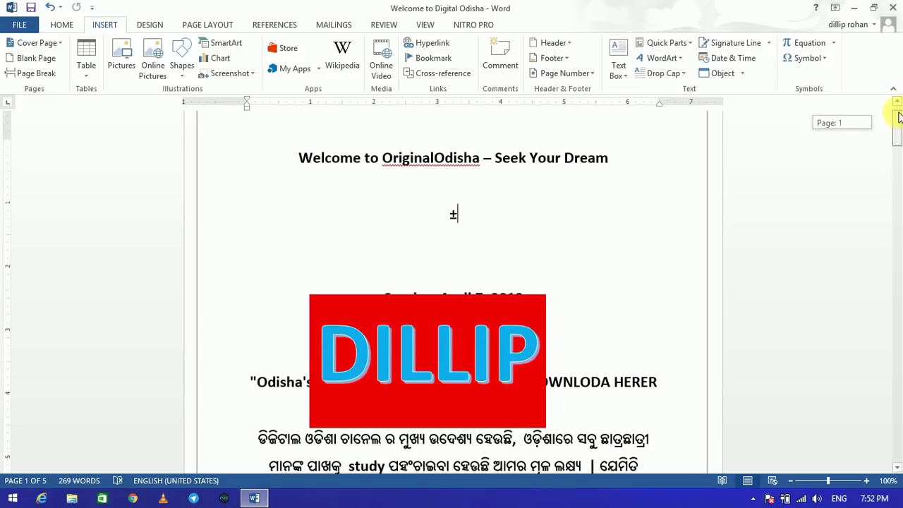